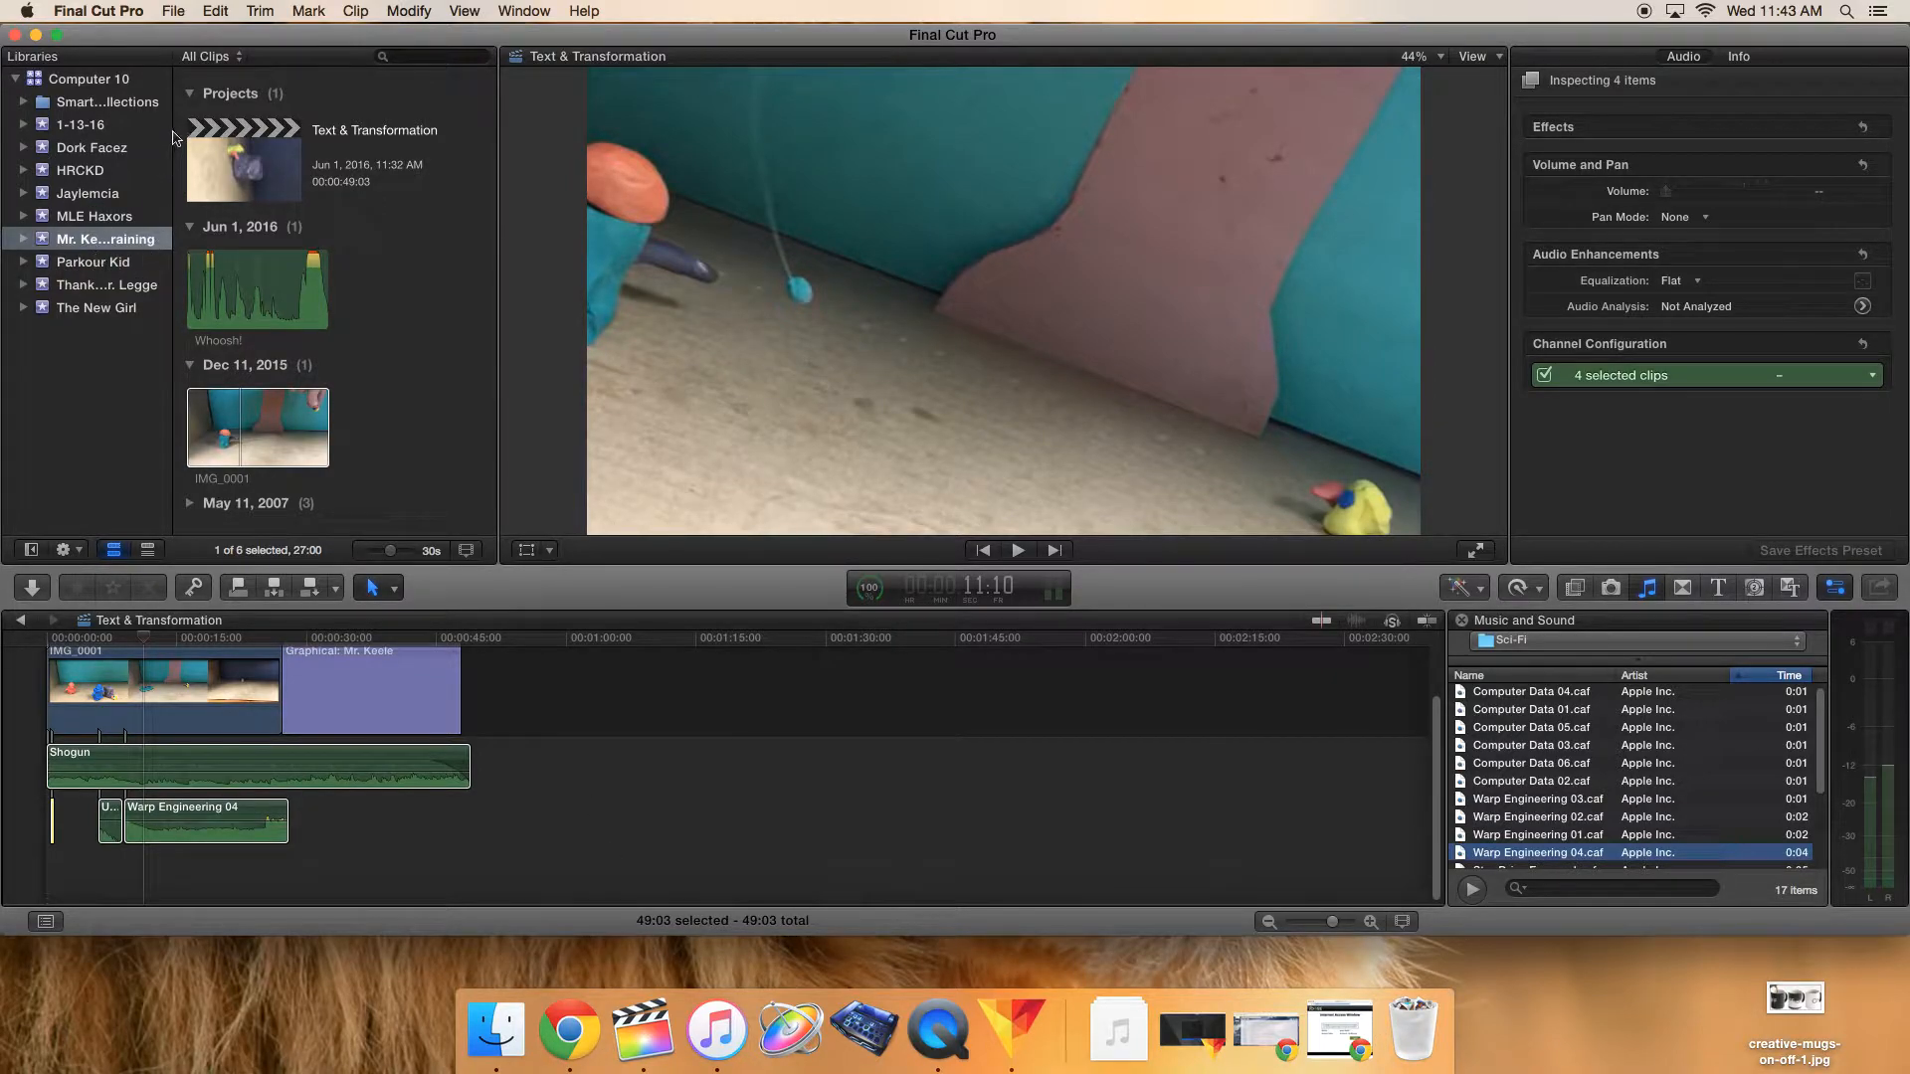
- Select the text training event in the library and widen the sidebar to fit the full event names
click(72, 150)
click(72, 193)
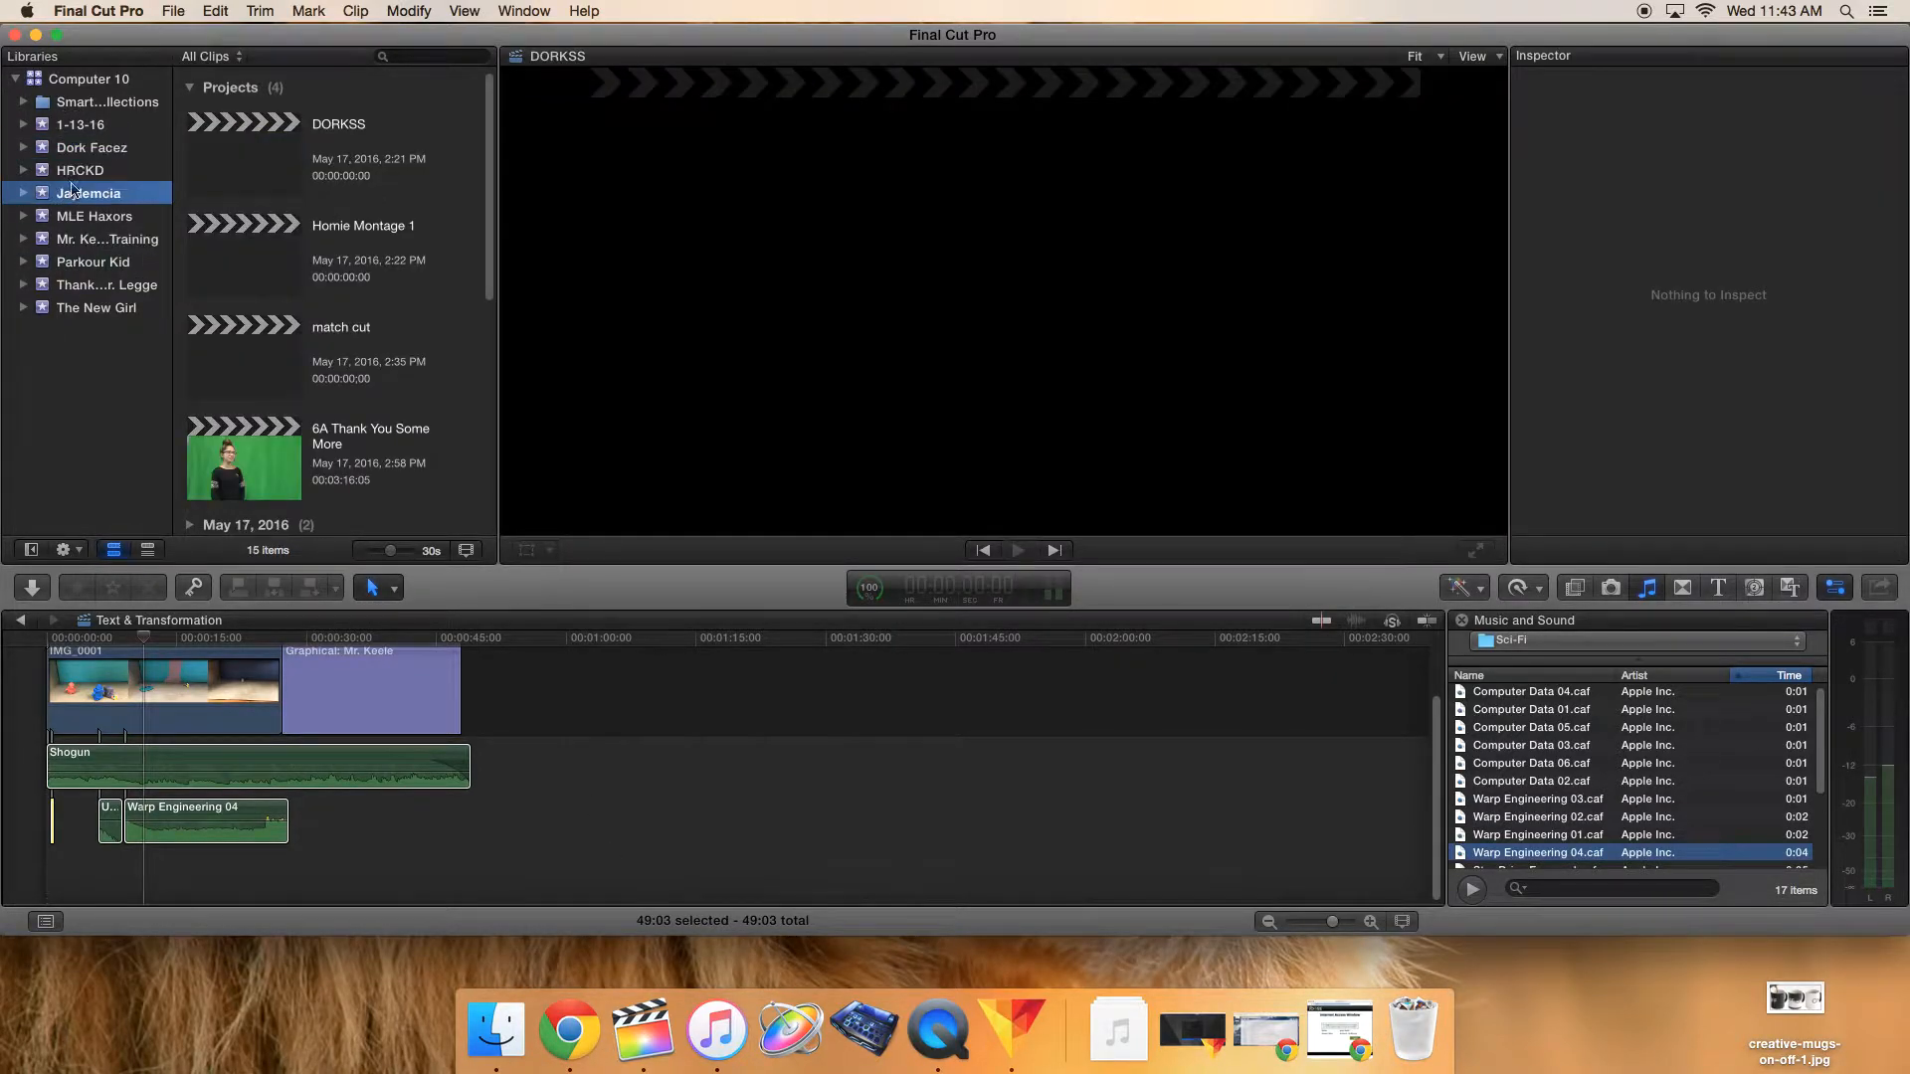
click(72, 239)
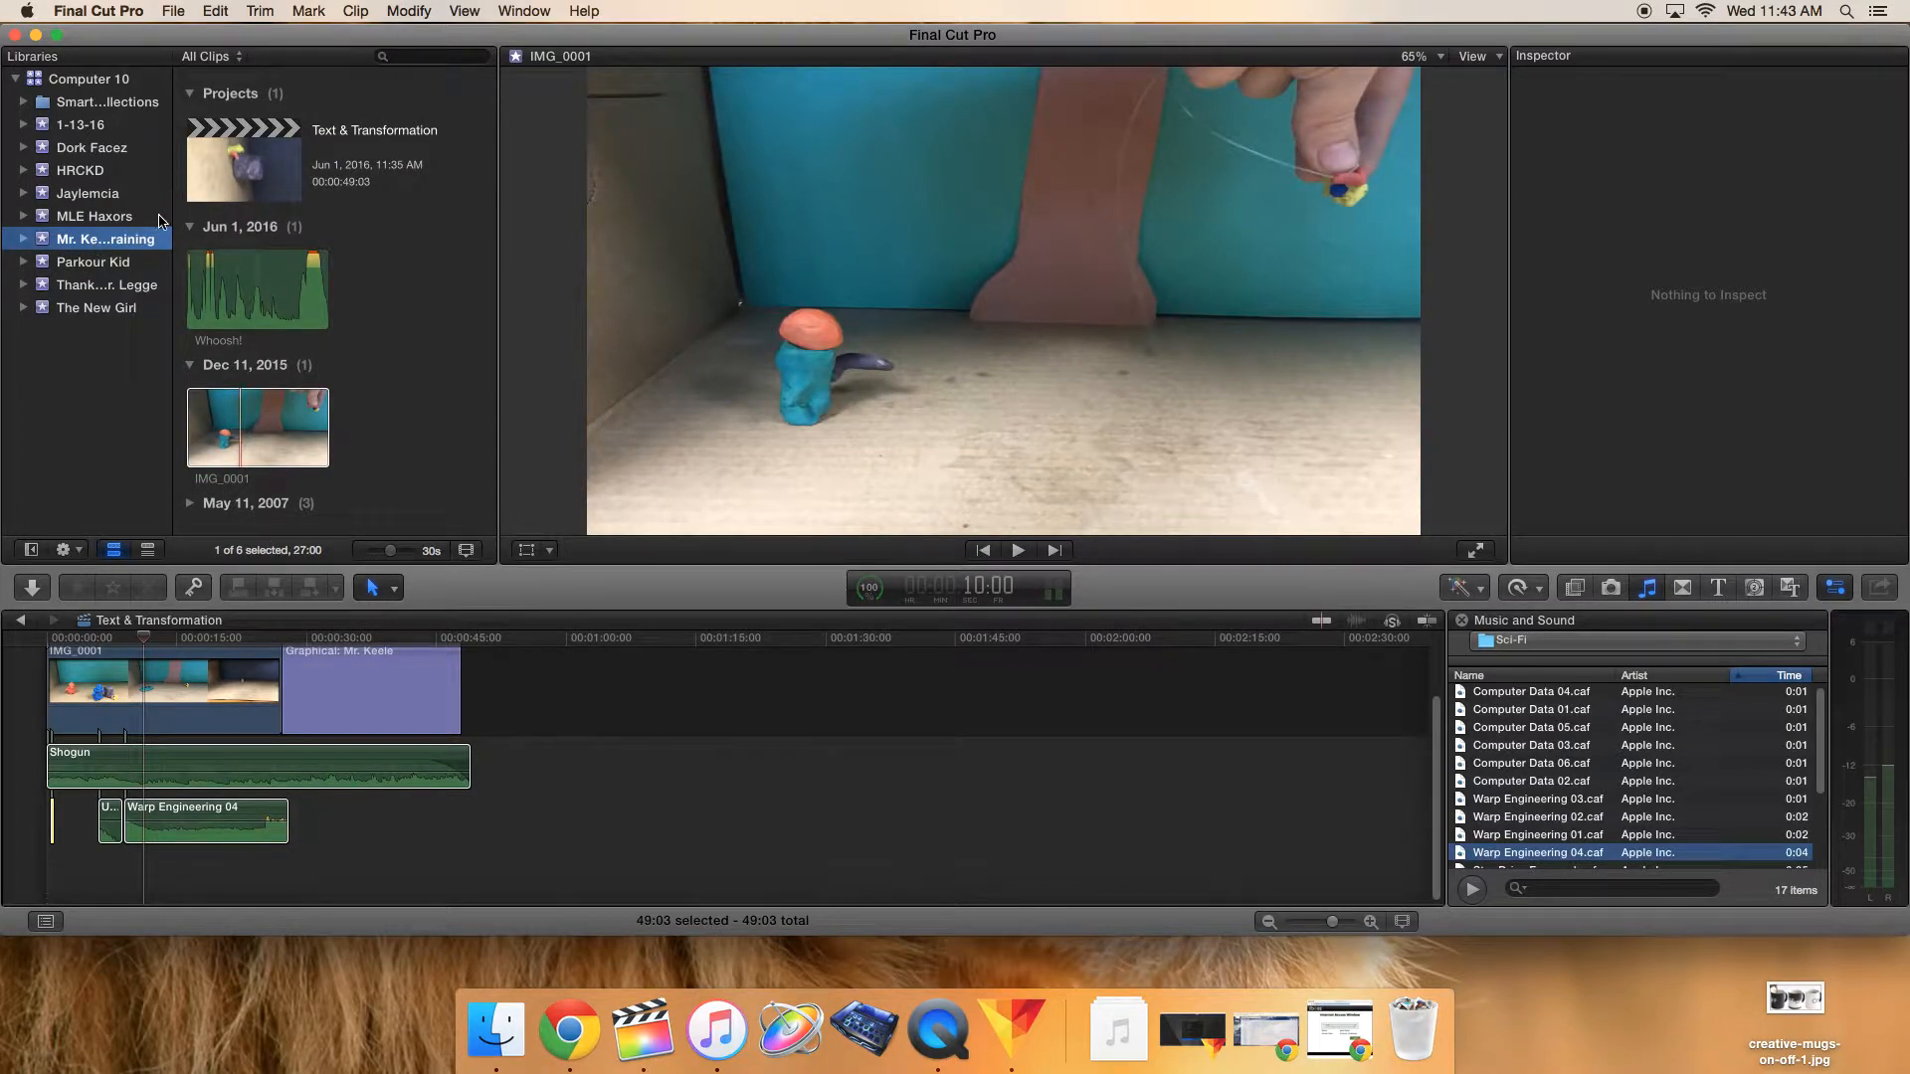
drag(174, 242, 228, 243)
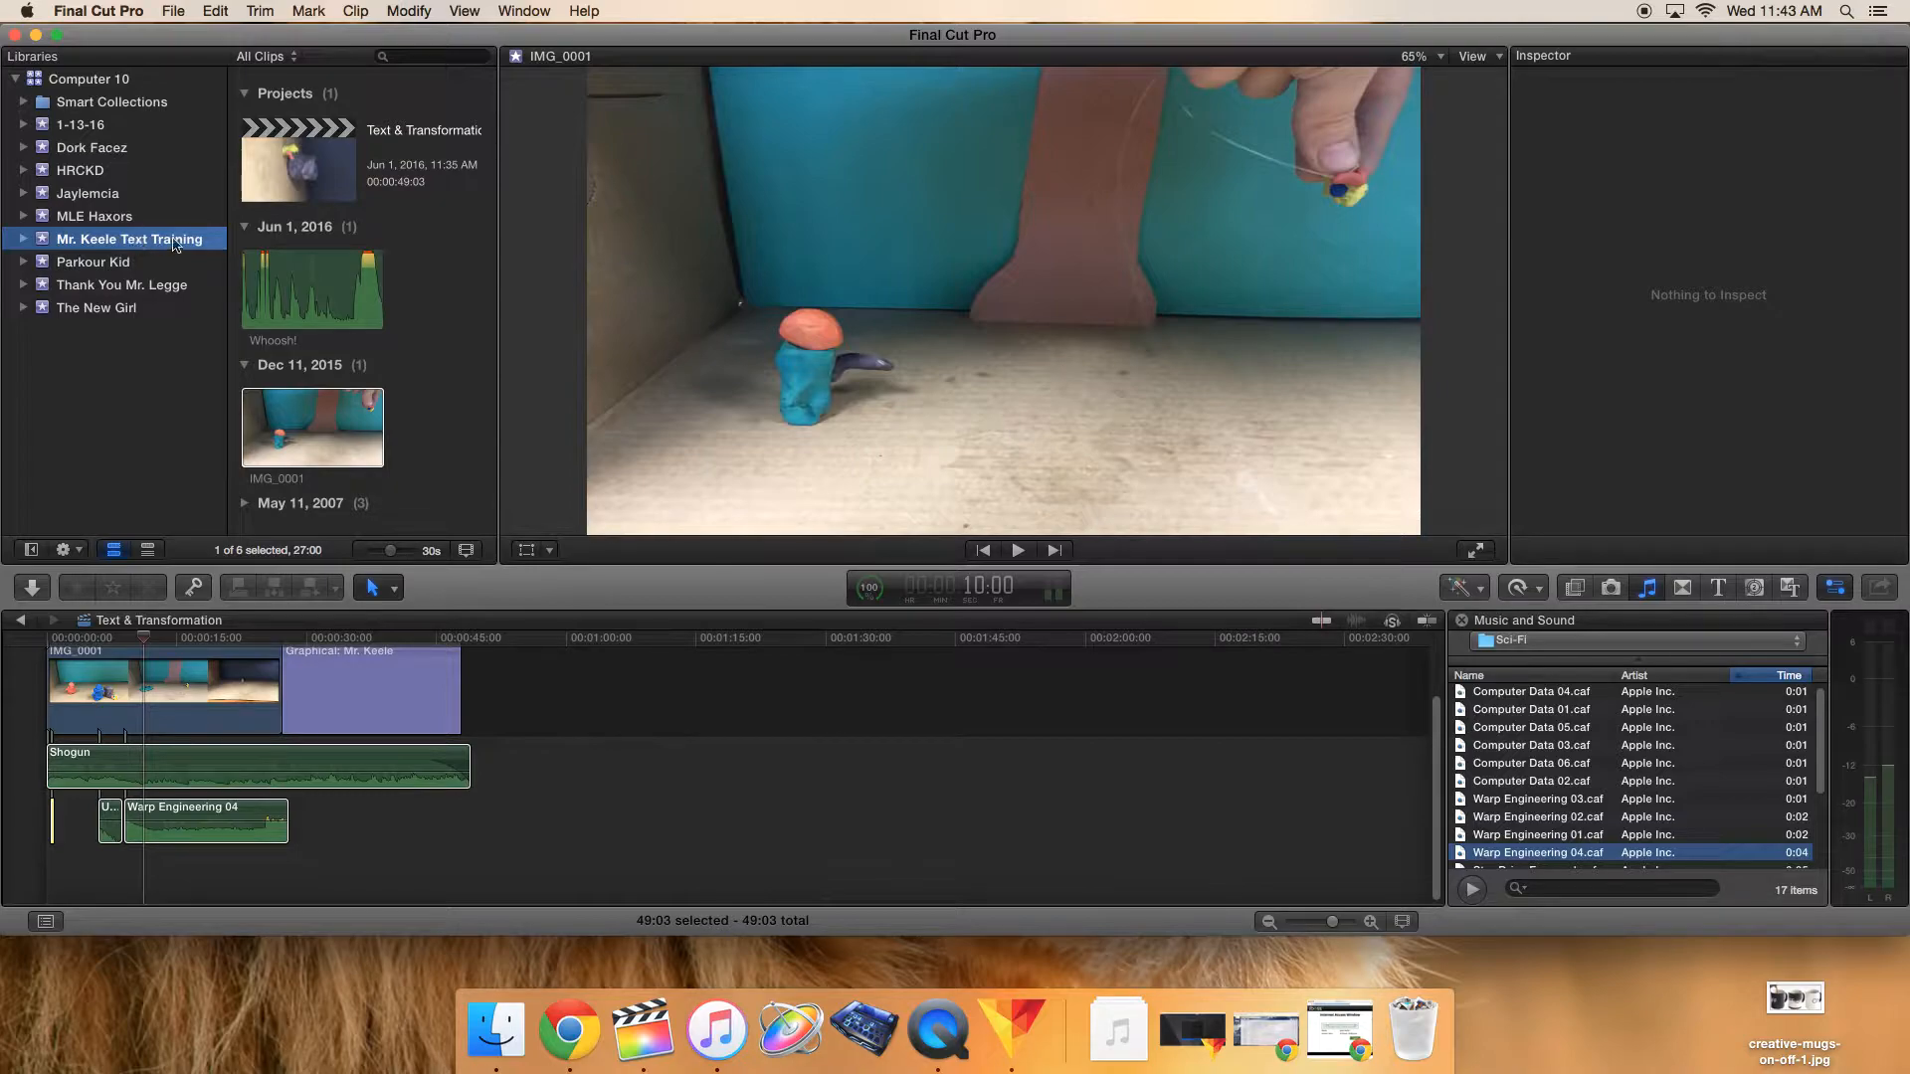
- Create a project named Filter & Transitions in the text training event with default settings and open it in the timeline
click(175, 11)
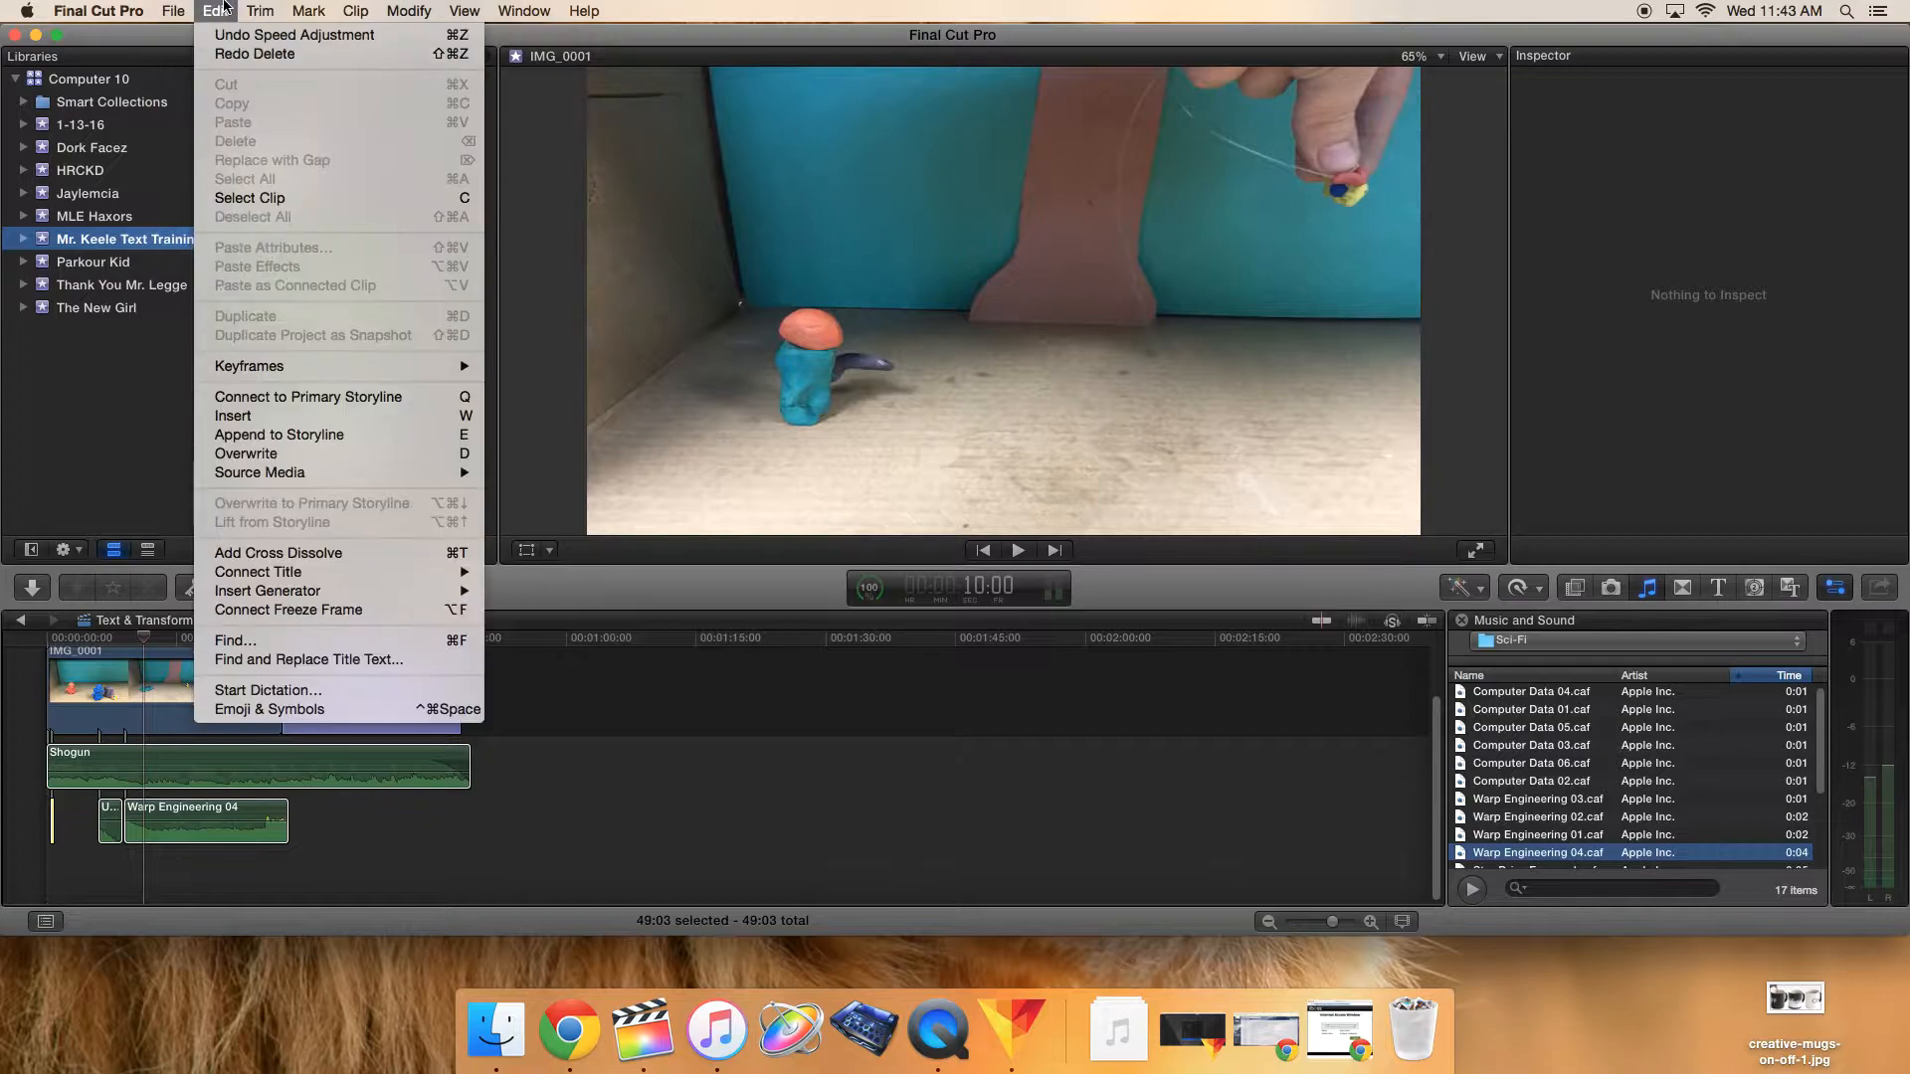
mouse_move(189, 43)
click(453, 38)
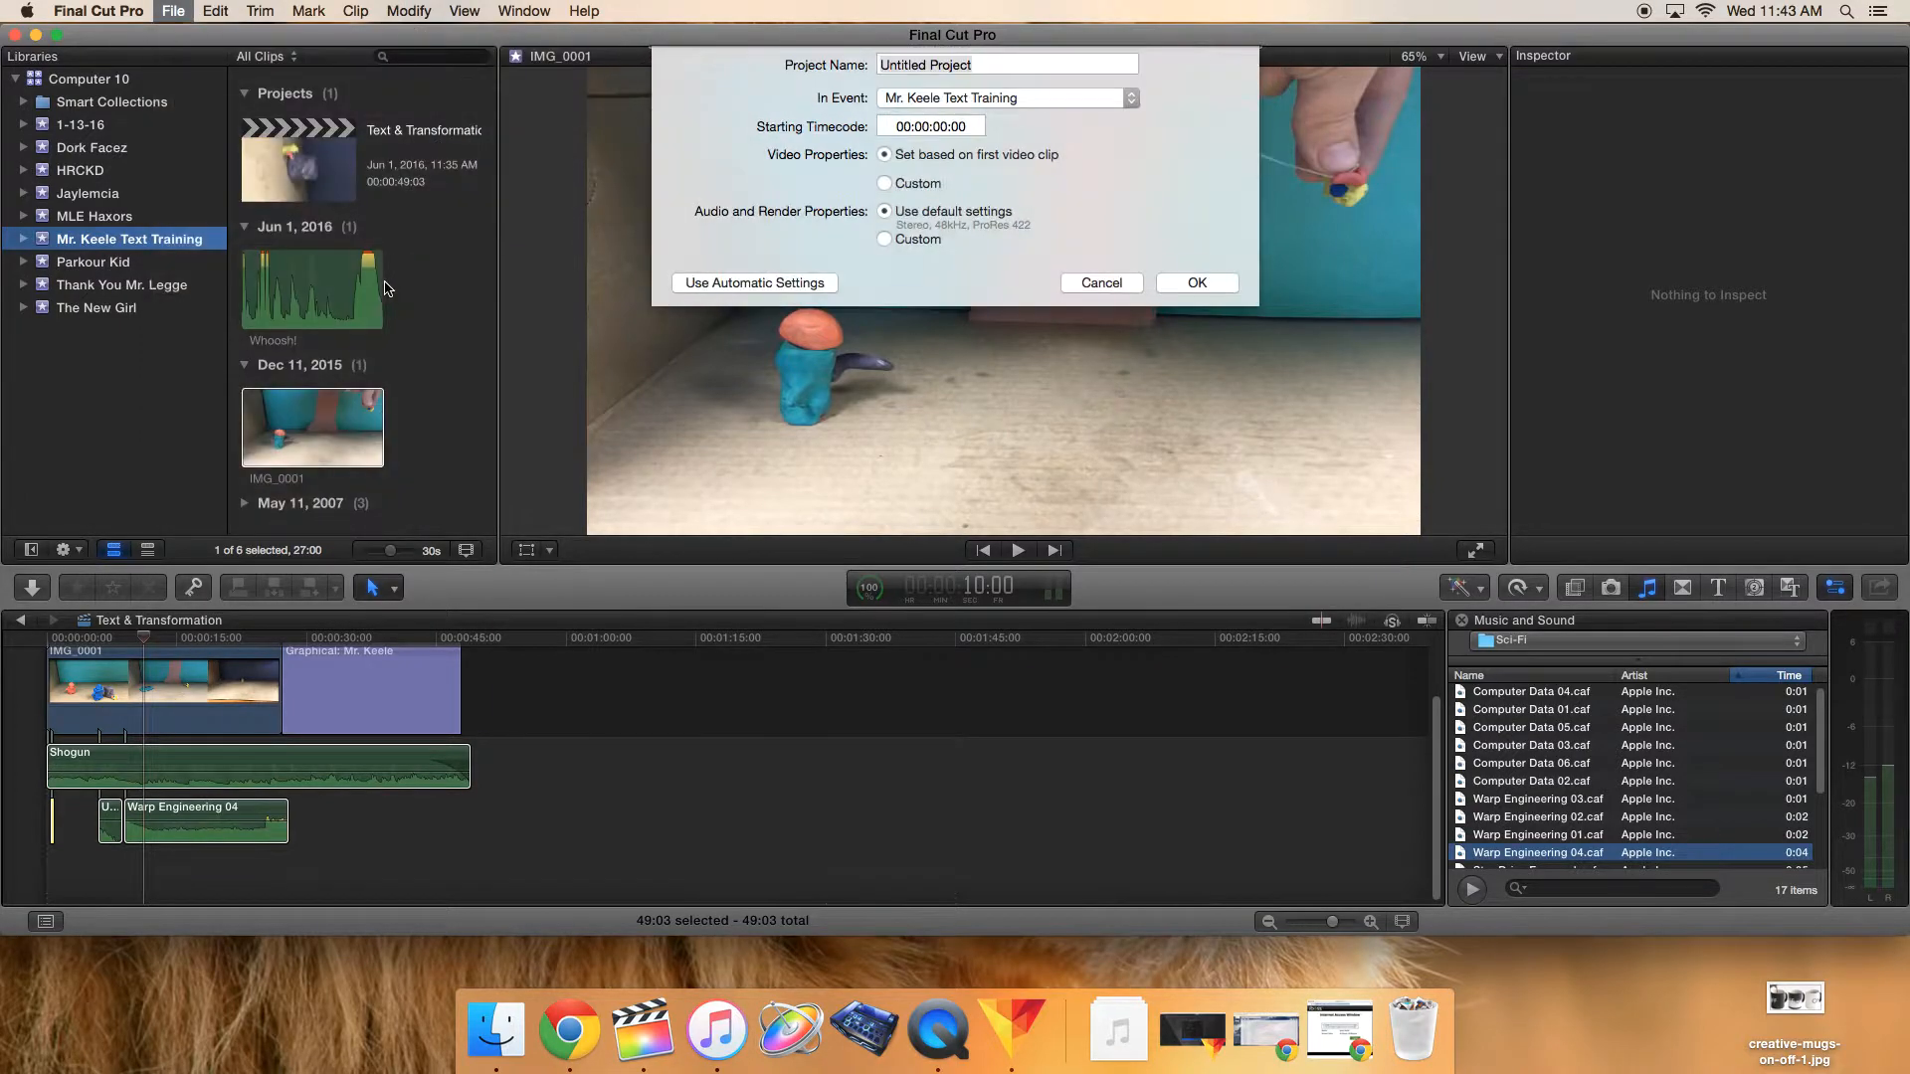
text(F)
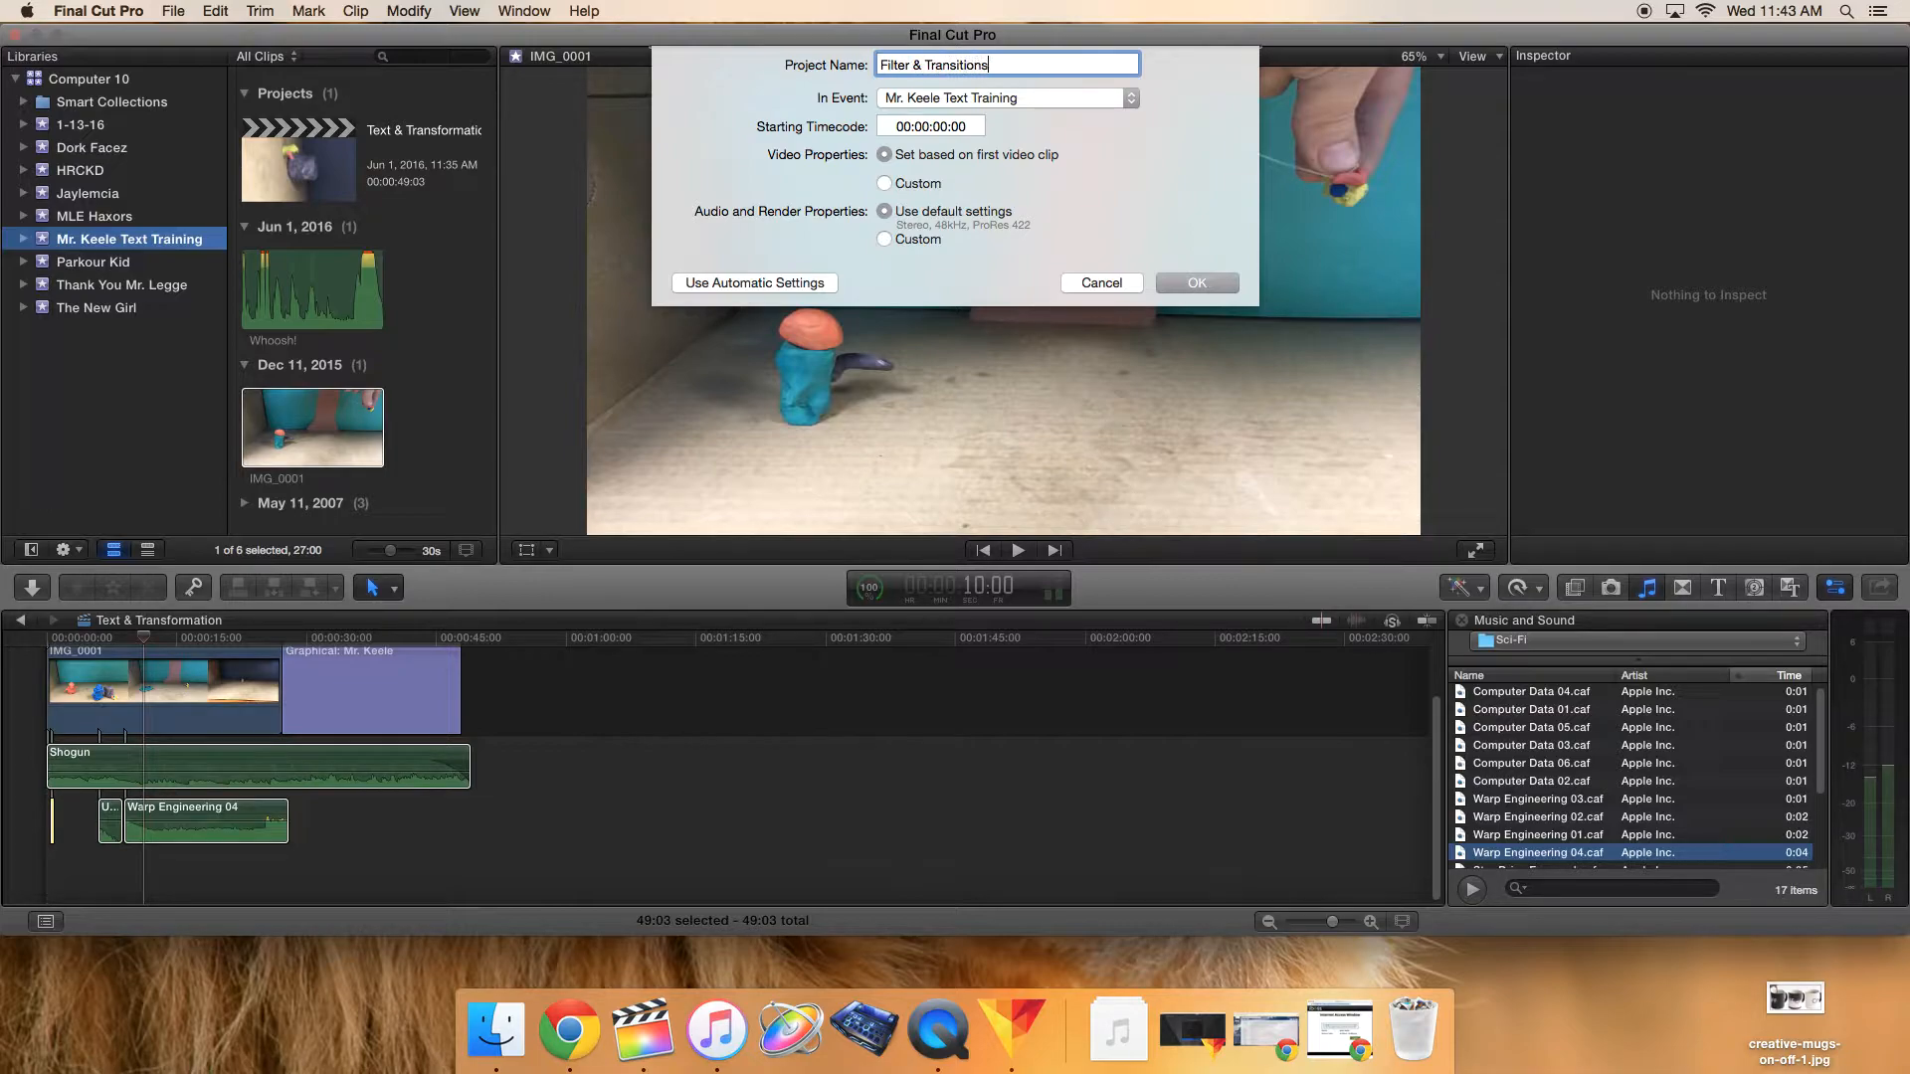
text(ilter & Transitions)
key(Return)
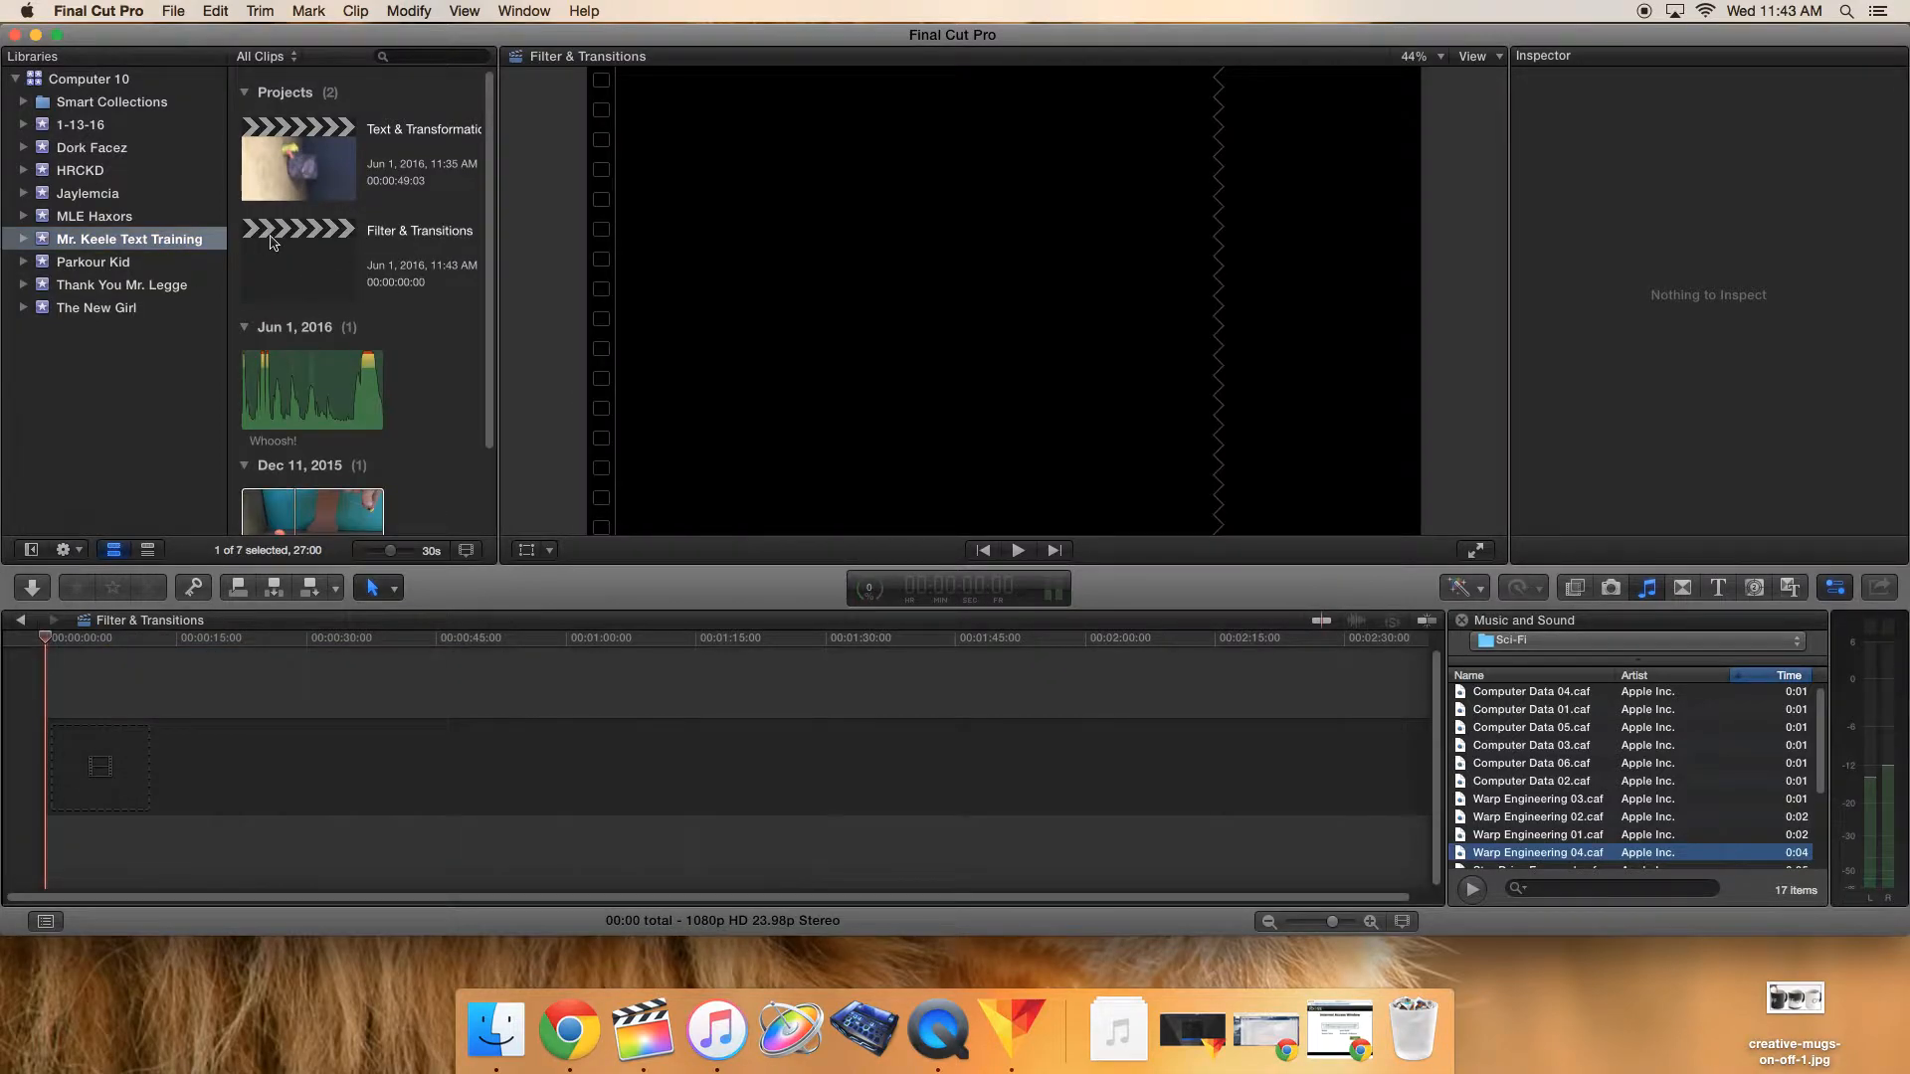
click(300, 246)
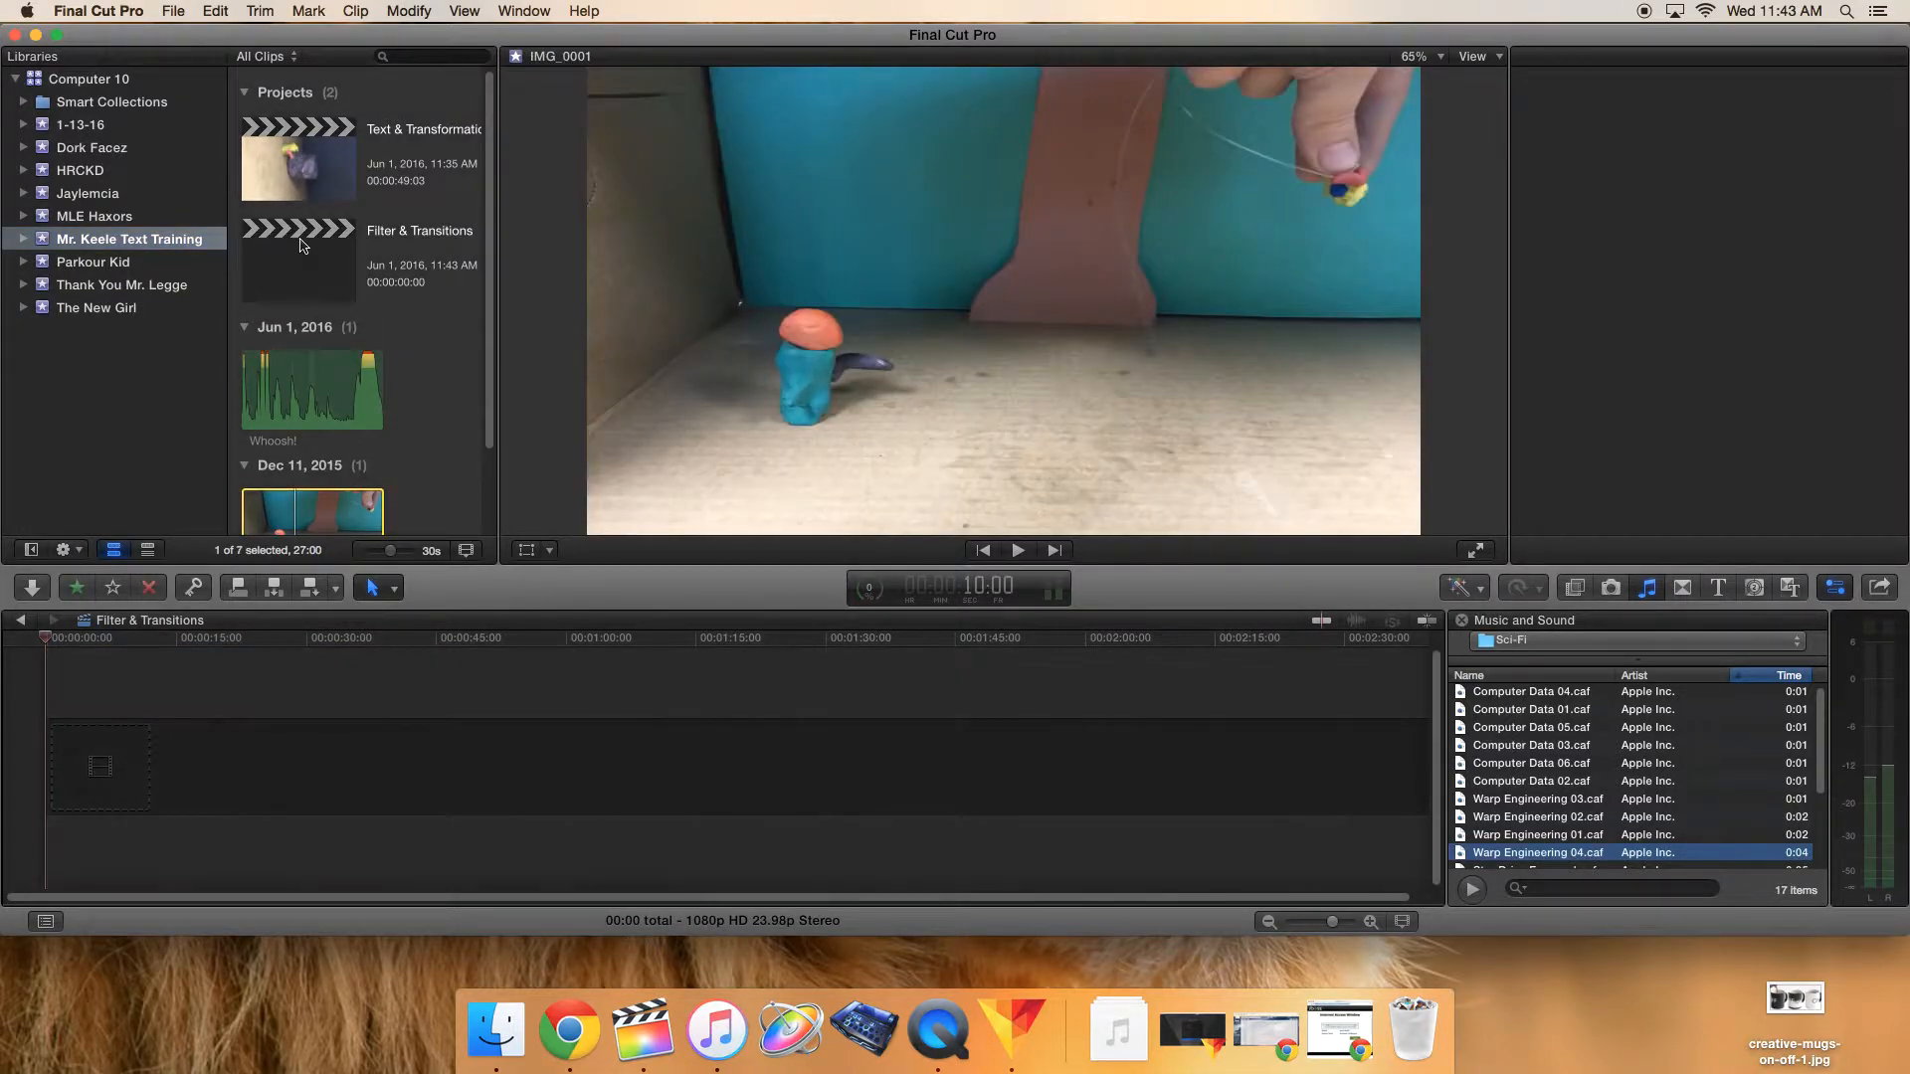
double_click(287, 285)
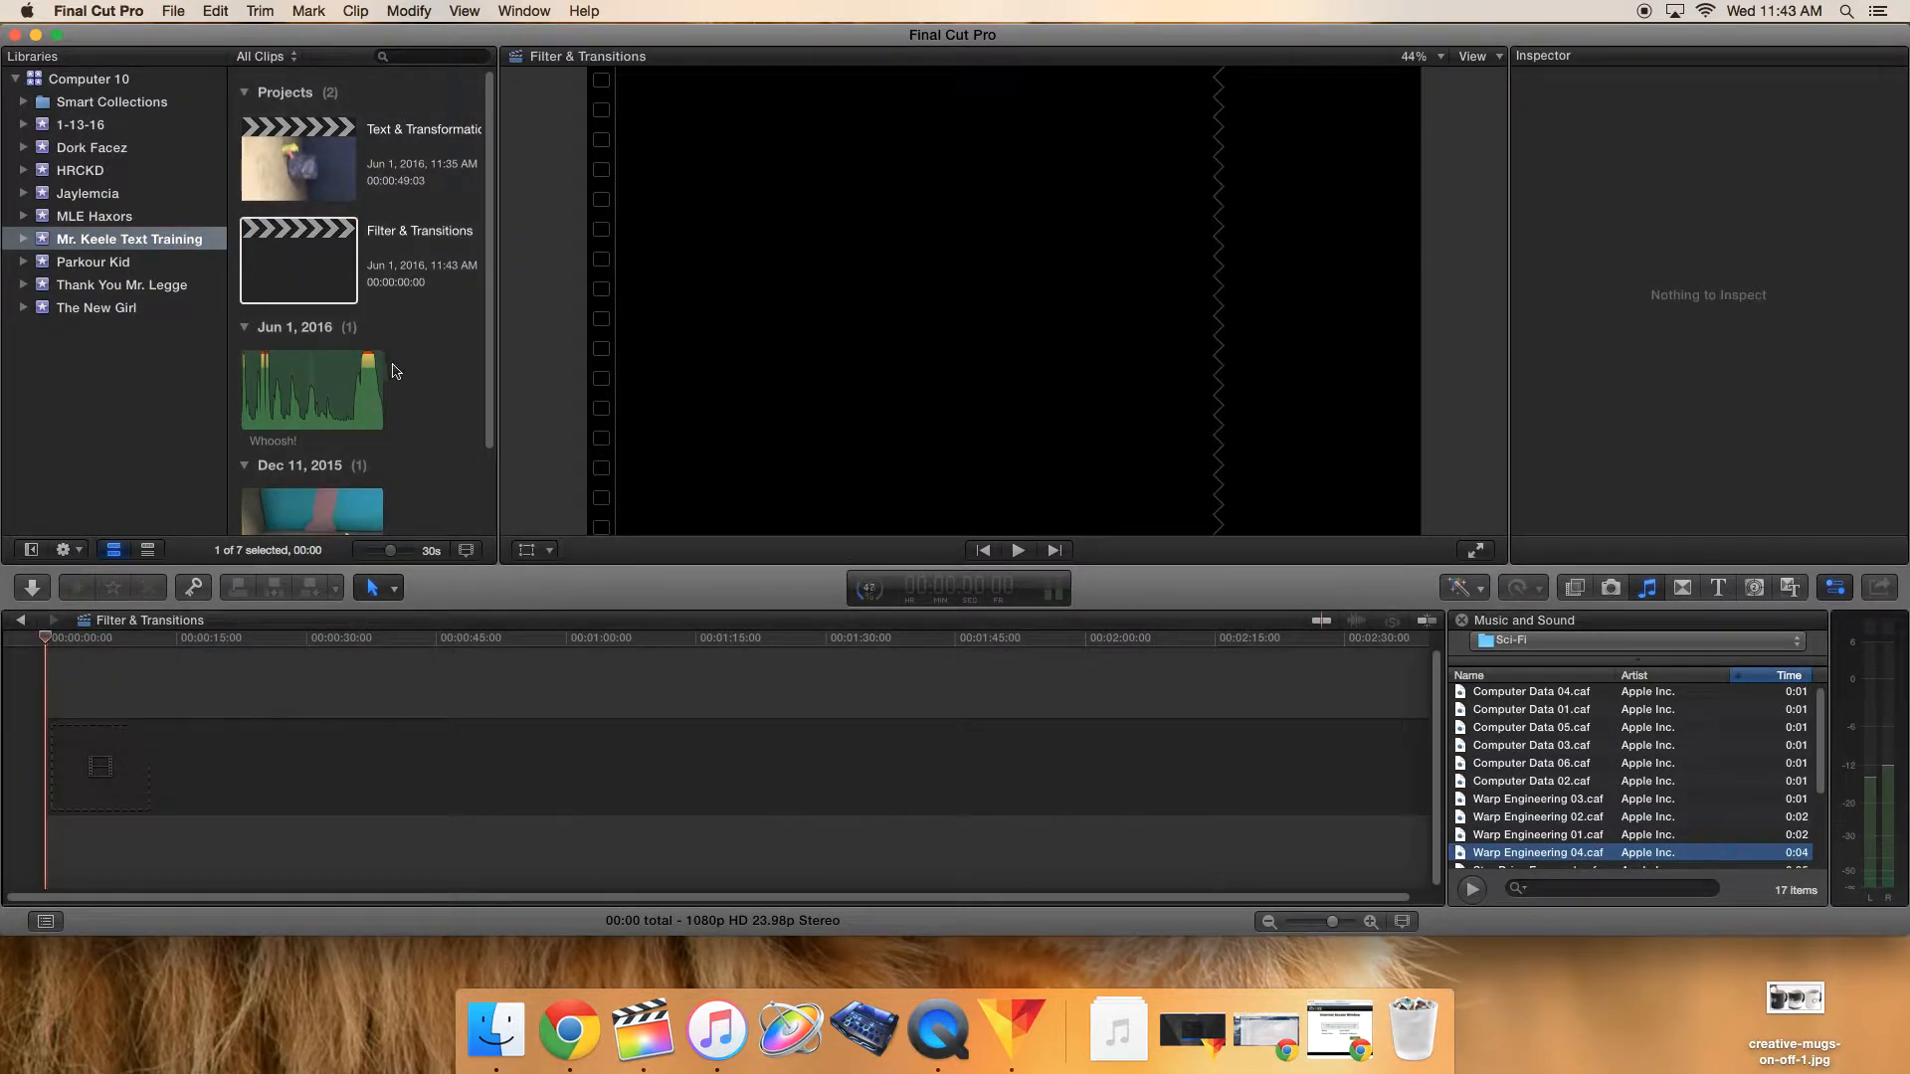
- Add clip IMG_0001 to the timeline with 720p HD, 960x720, 23.98p video properties and trim it to about 3 seconds
scroll(395, 371, down, 3)
click(315, 428)
drag(315, 428, 85, 734)
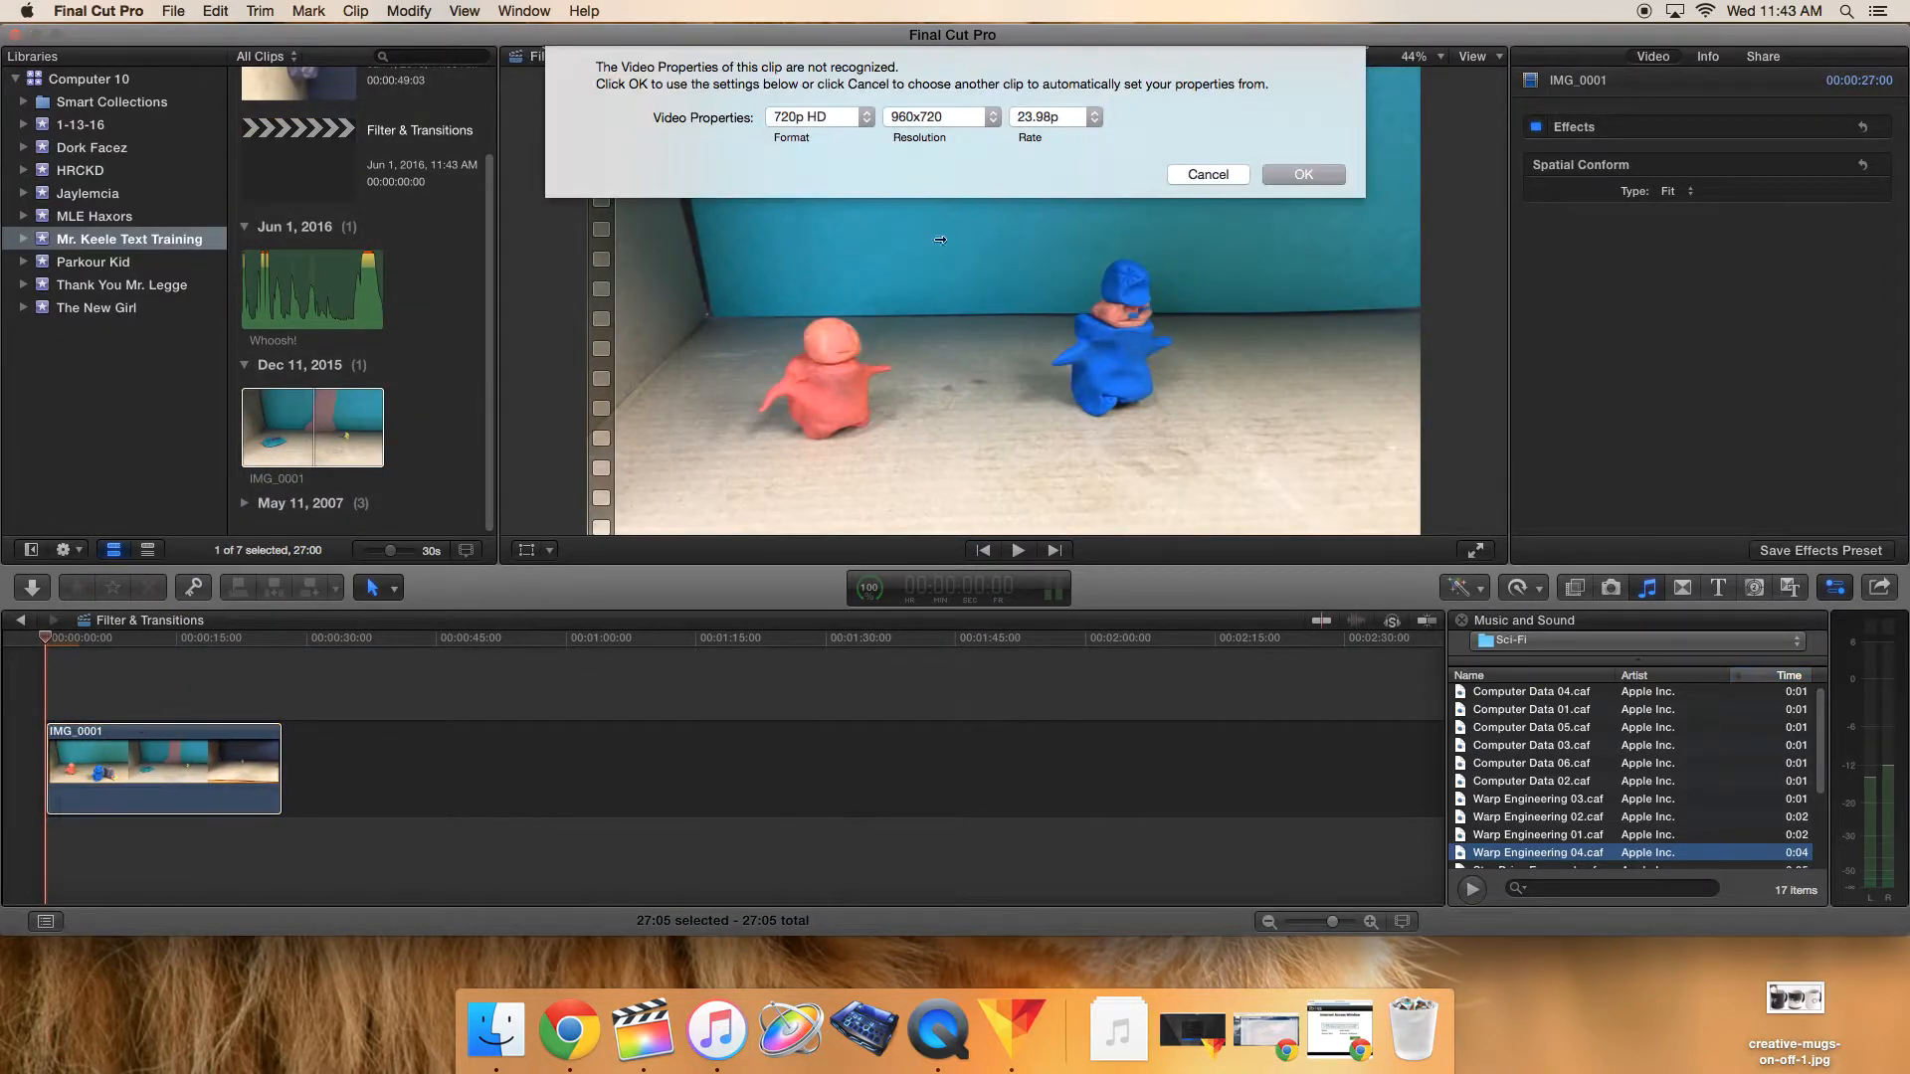
click(1303, 174)
drag(274, 750, 66, 757)
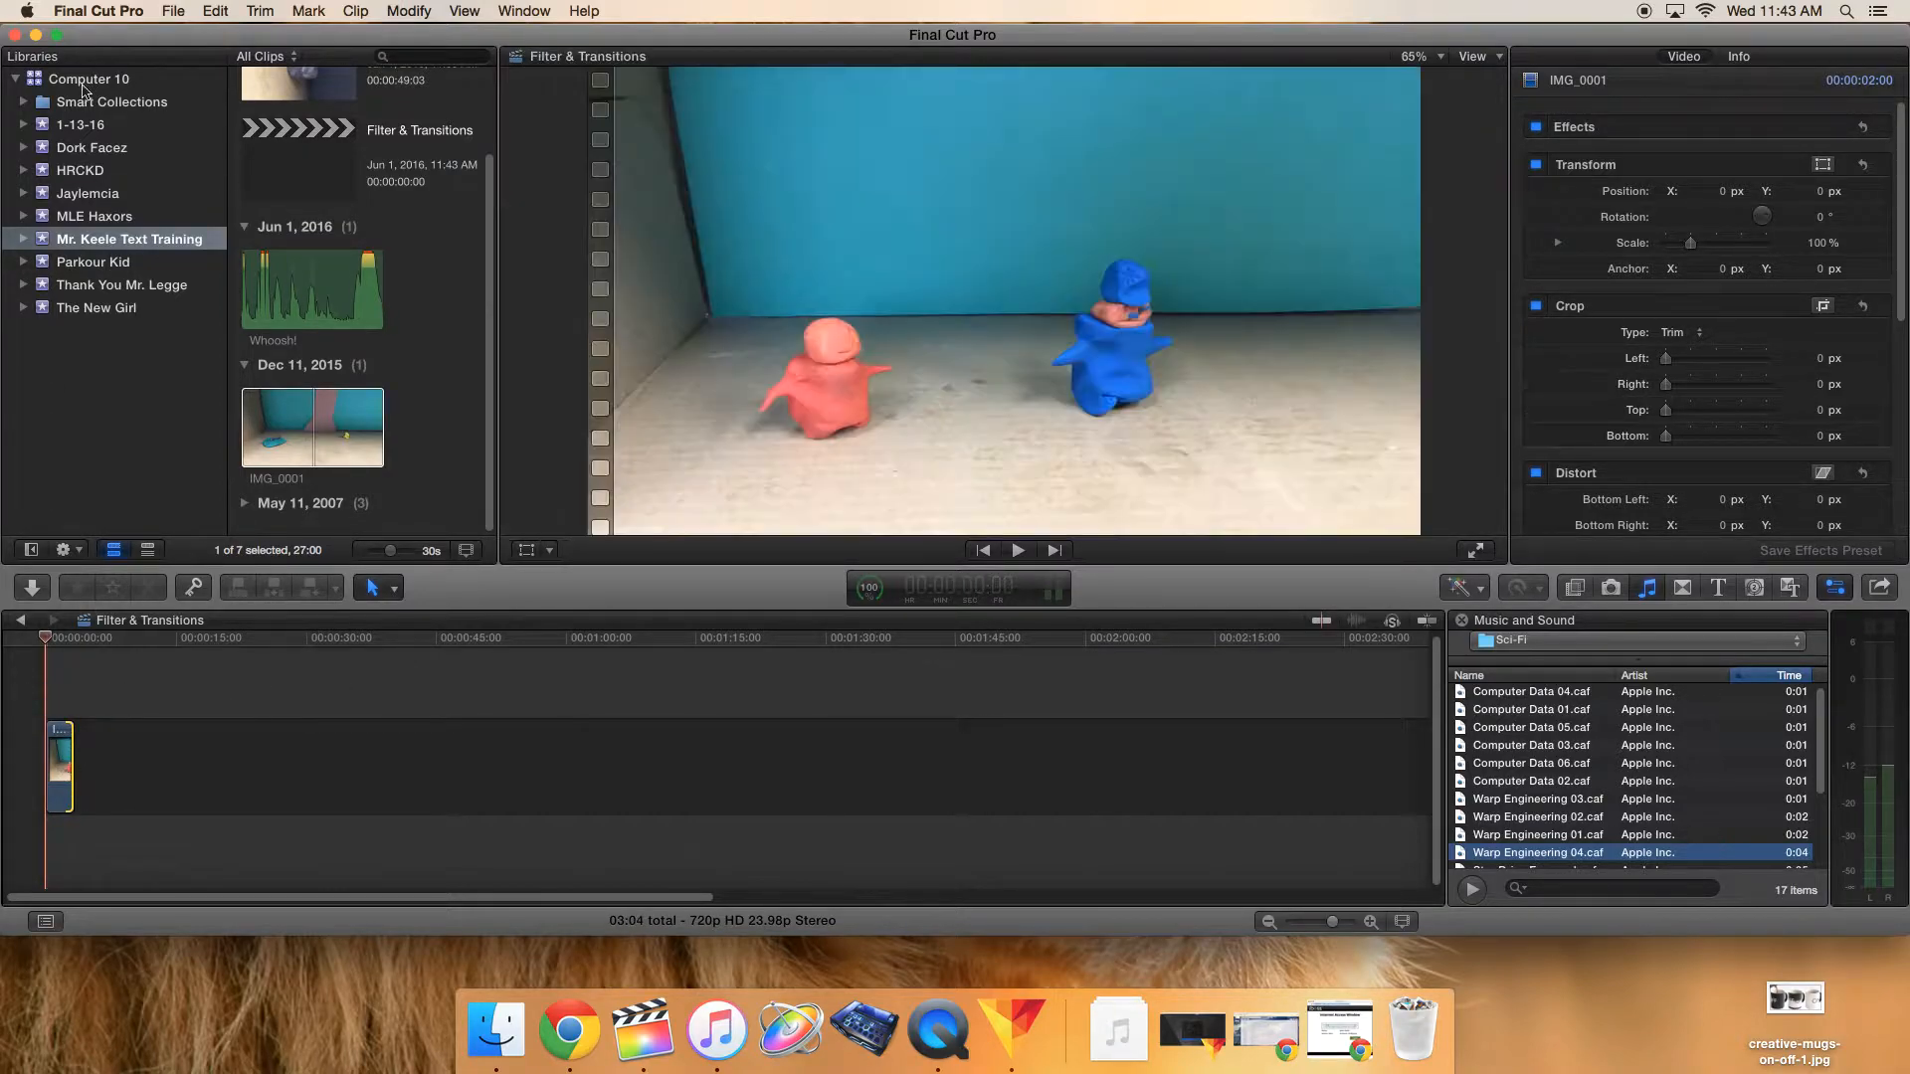
- Append Clip #1191 and Clip #1196 from the Dork Facez event and trim them to about 3 and 4 seconds
click(97, 147)
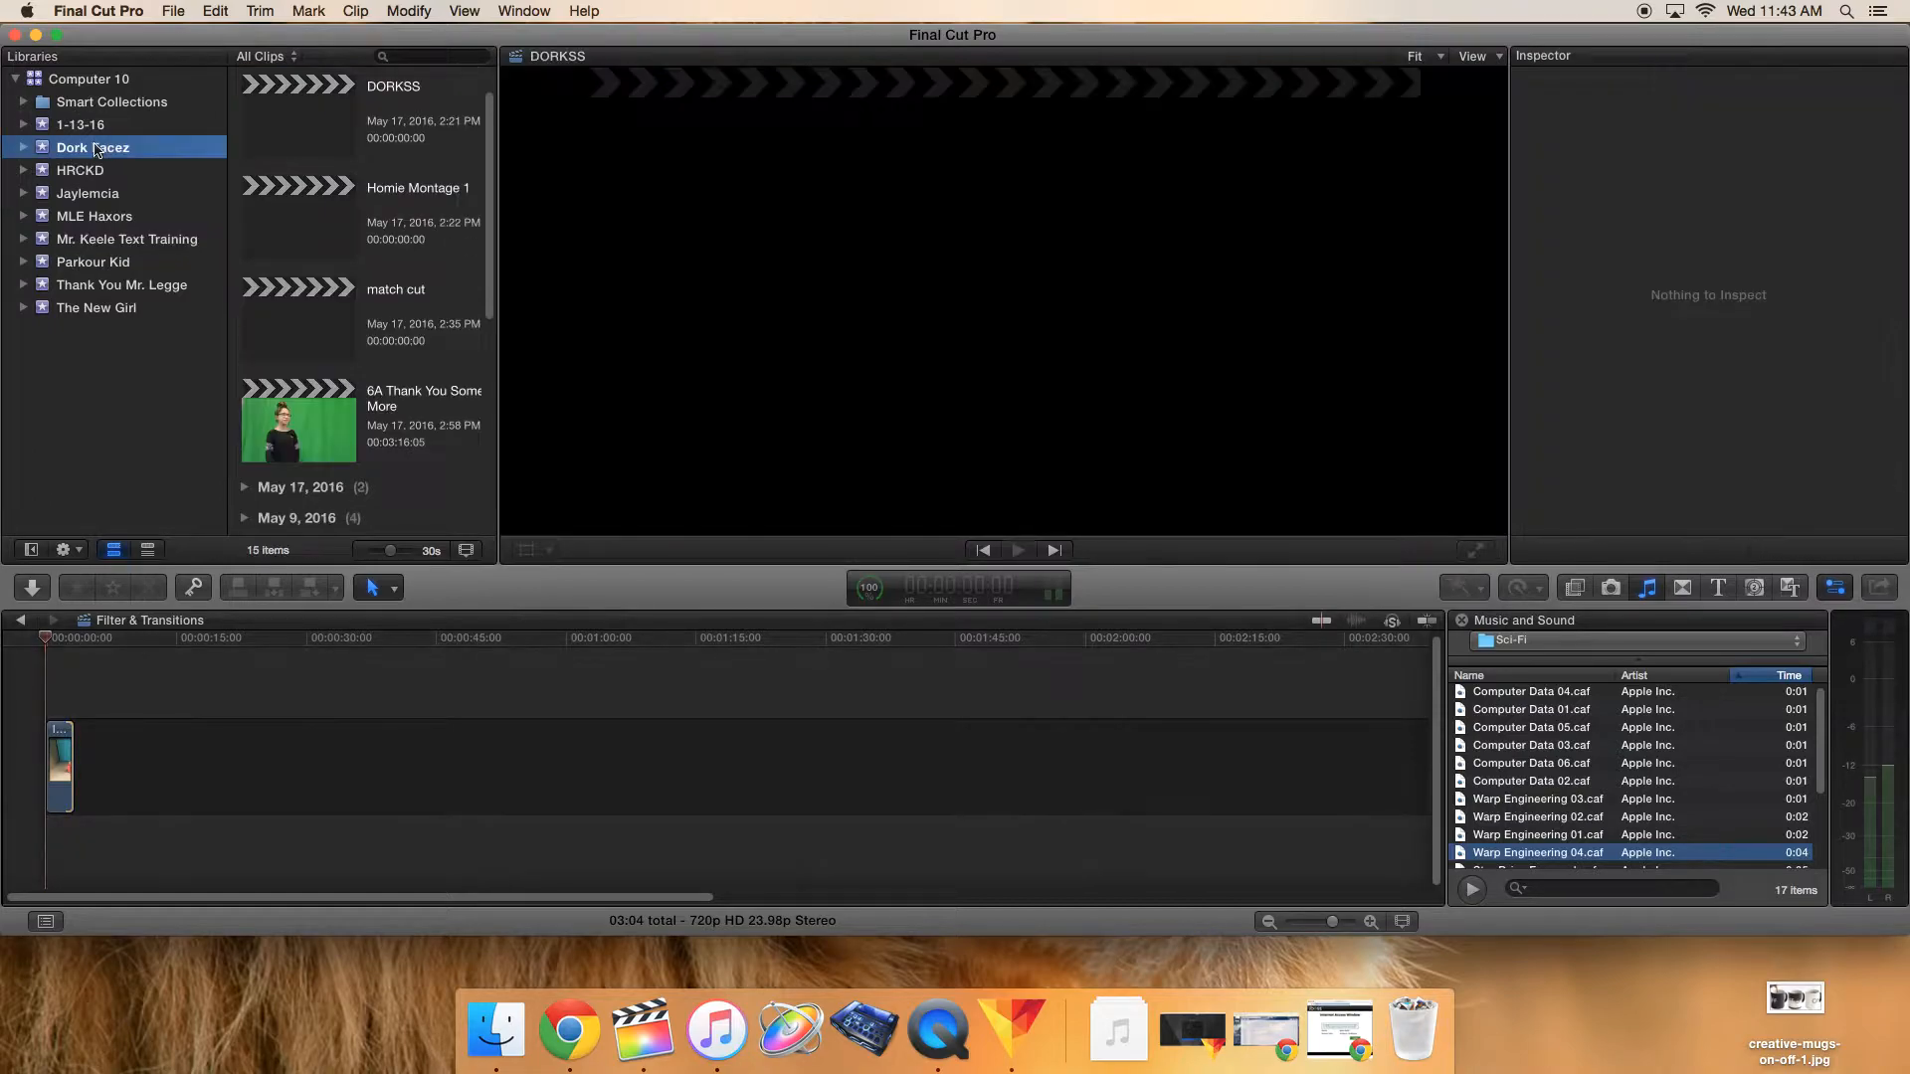
scroll(304, 398, down, 5)
click(305, 416)
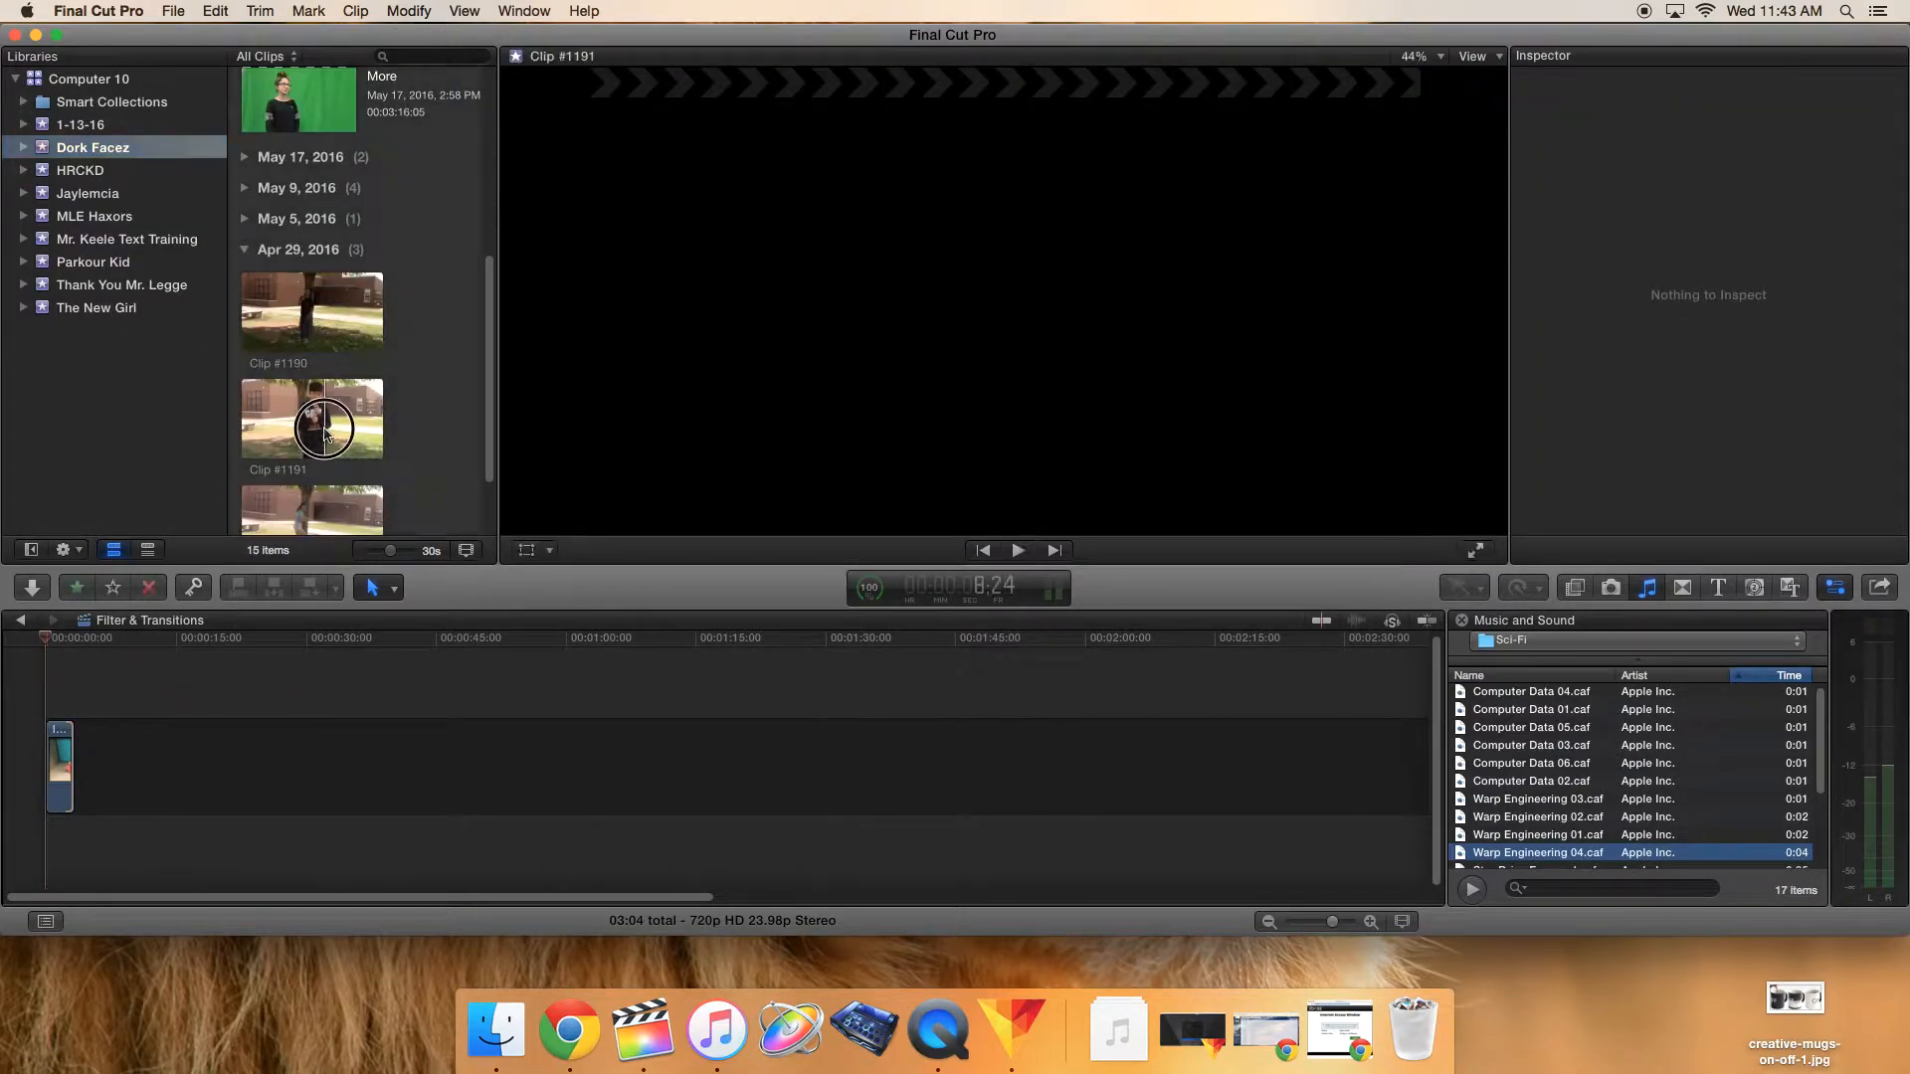
drag(305, 416, 139, 766)
scroll(366, 478, down, 2)
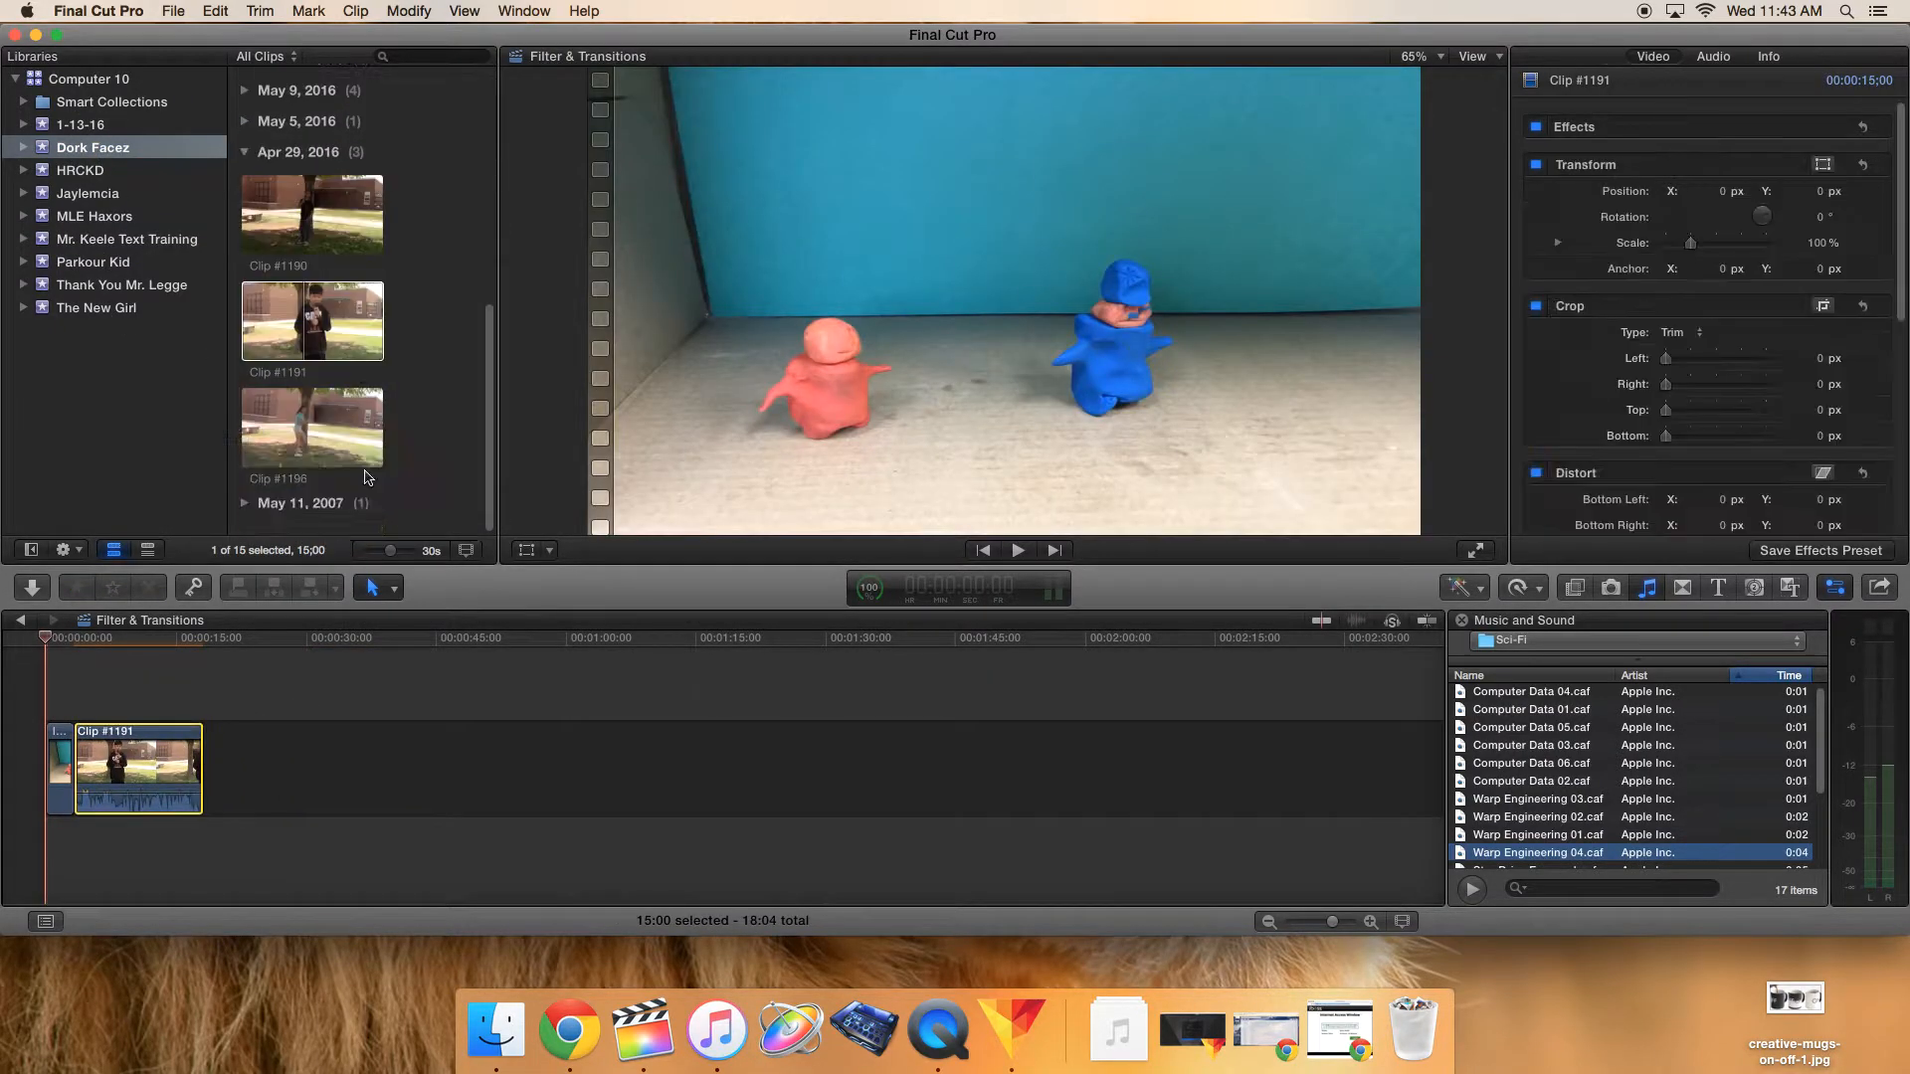
drag(316, 430, 223, 766)
drag(489, 766, 100, 765)
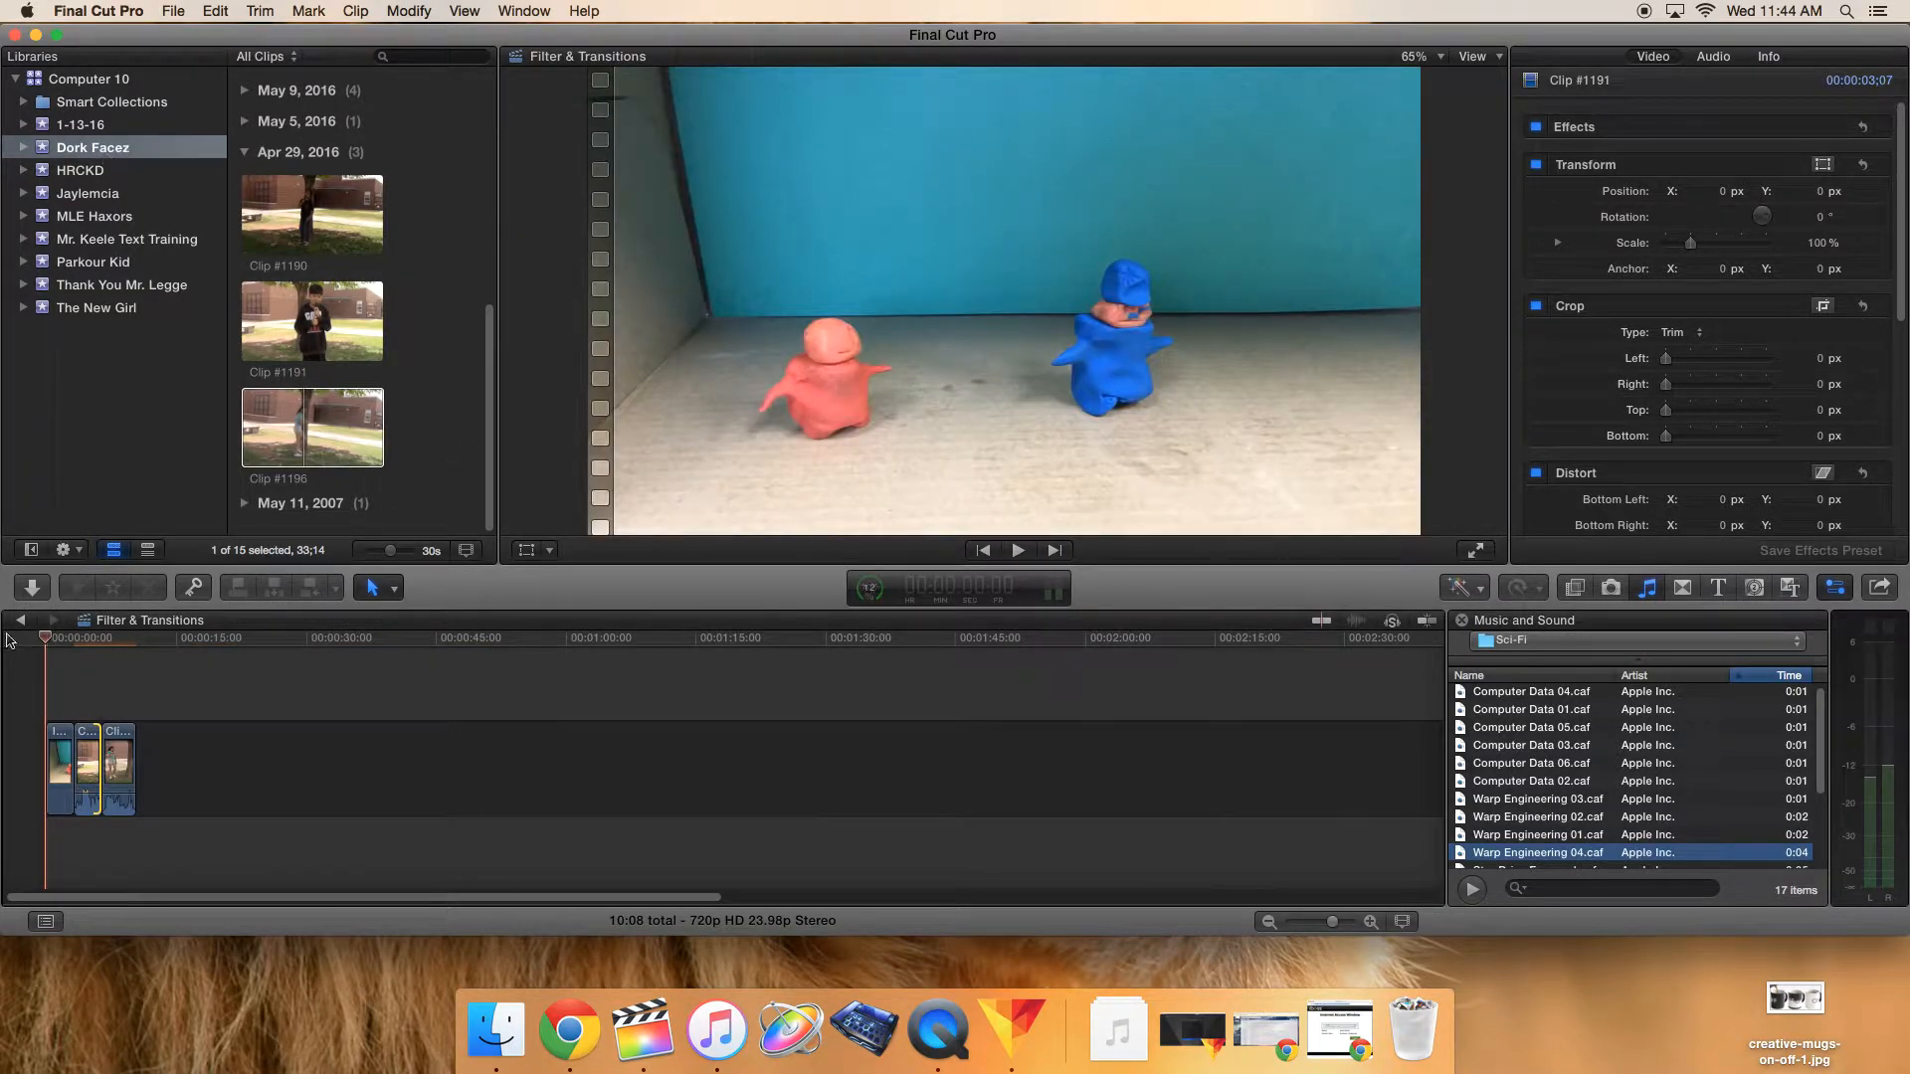
- Go back through the timeline history to the previously opened projects and return to the Filter & Transitions project
click(22, 621)
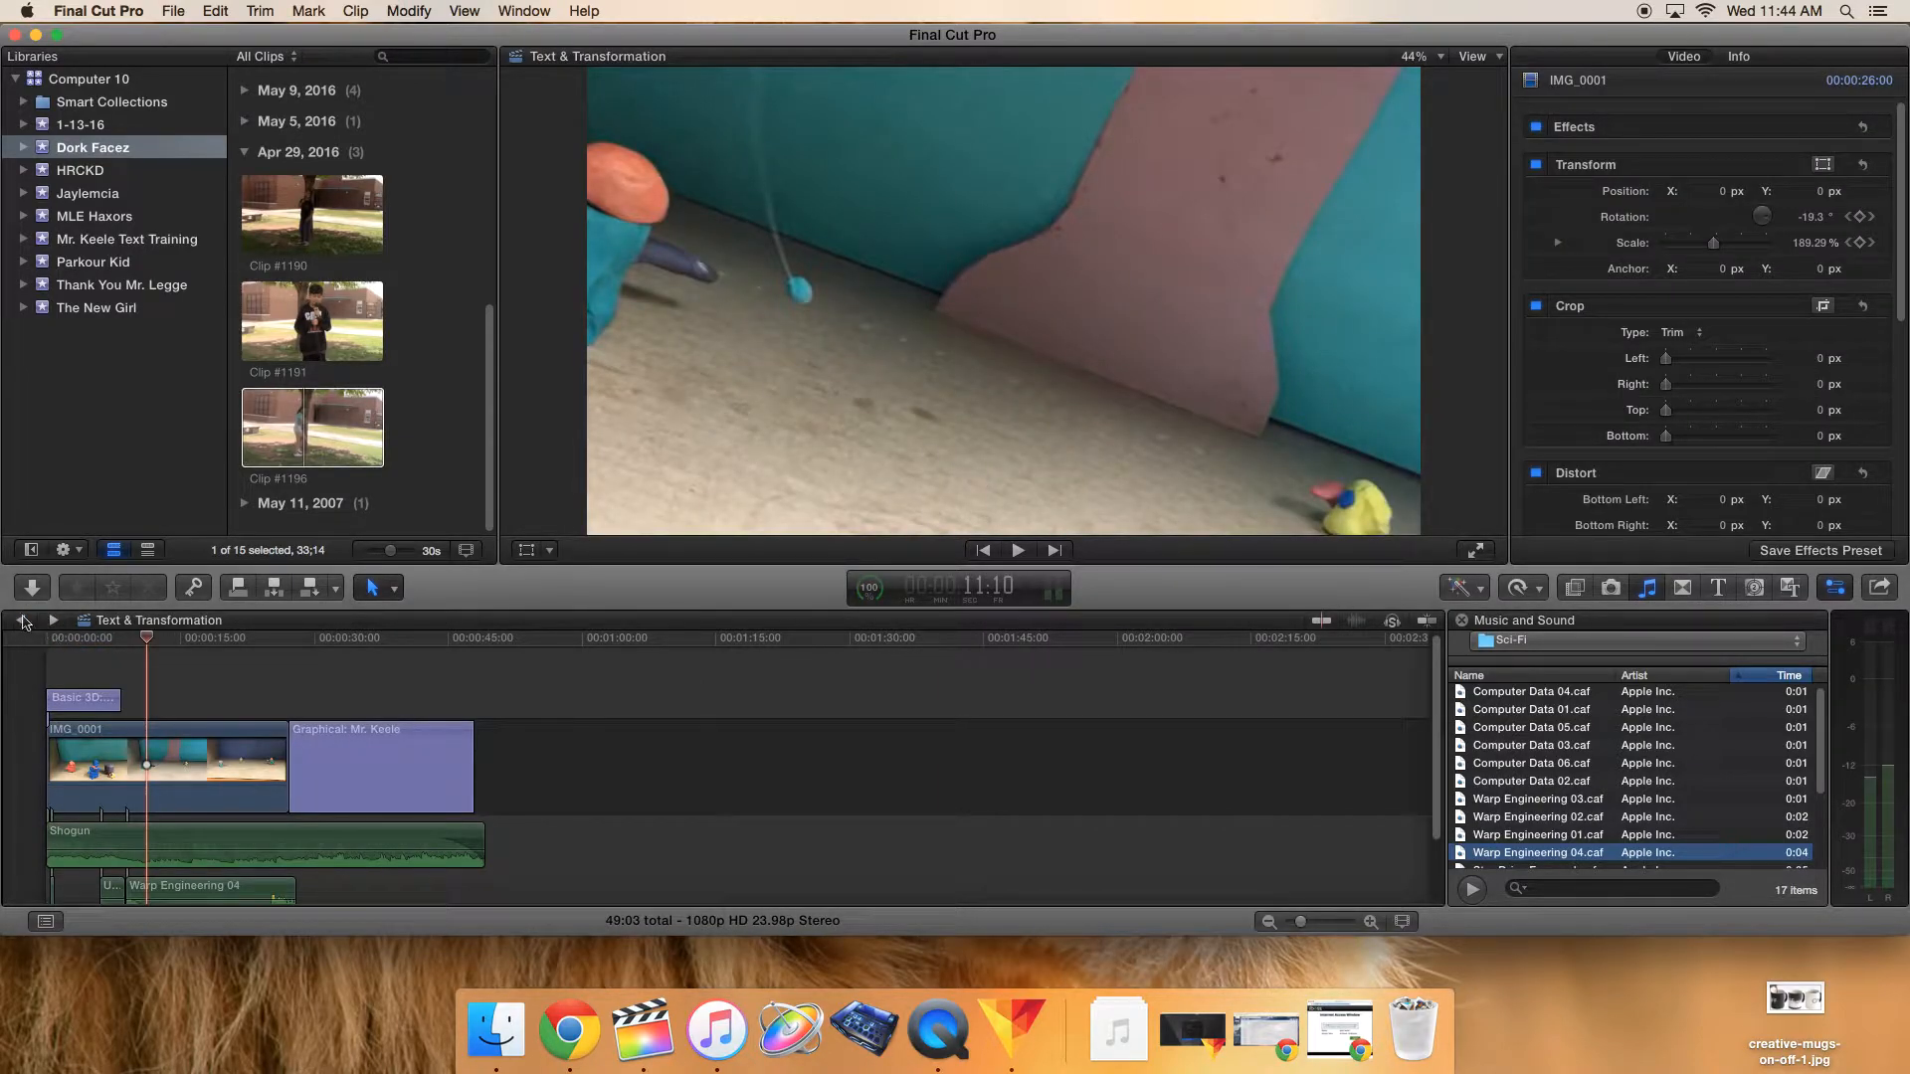
click(22, 621)
click(55, 621)
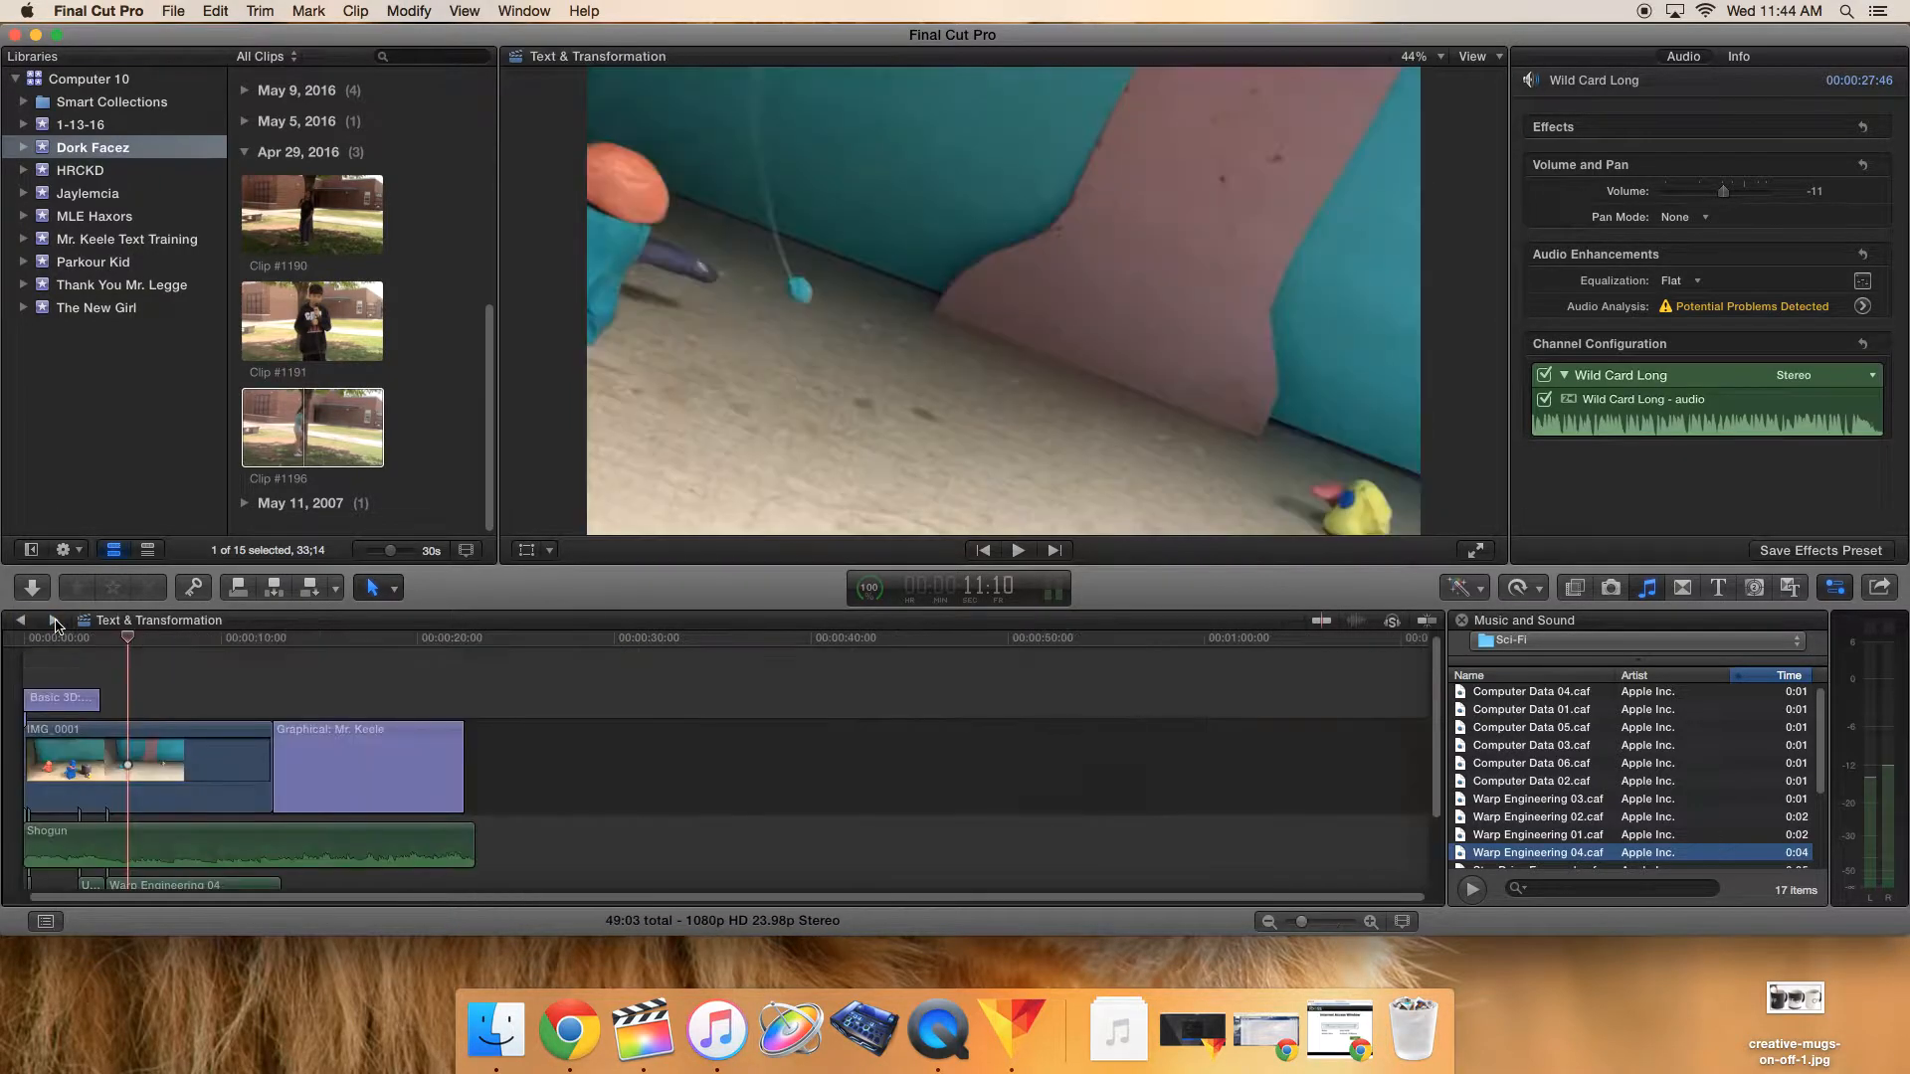
click(55, 621)
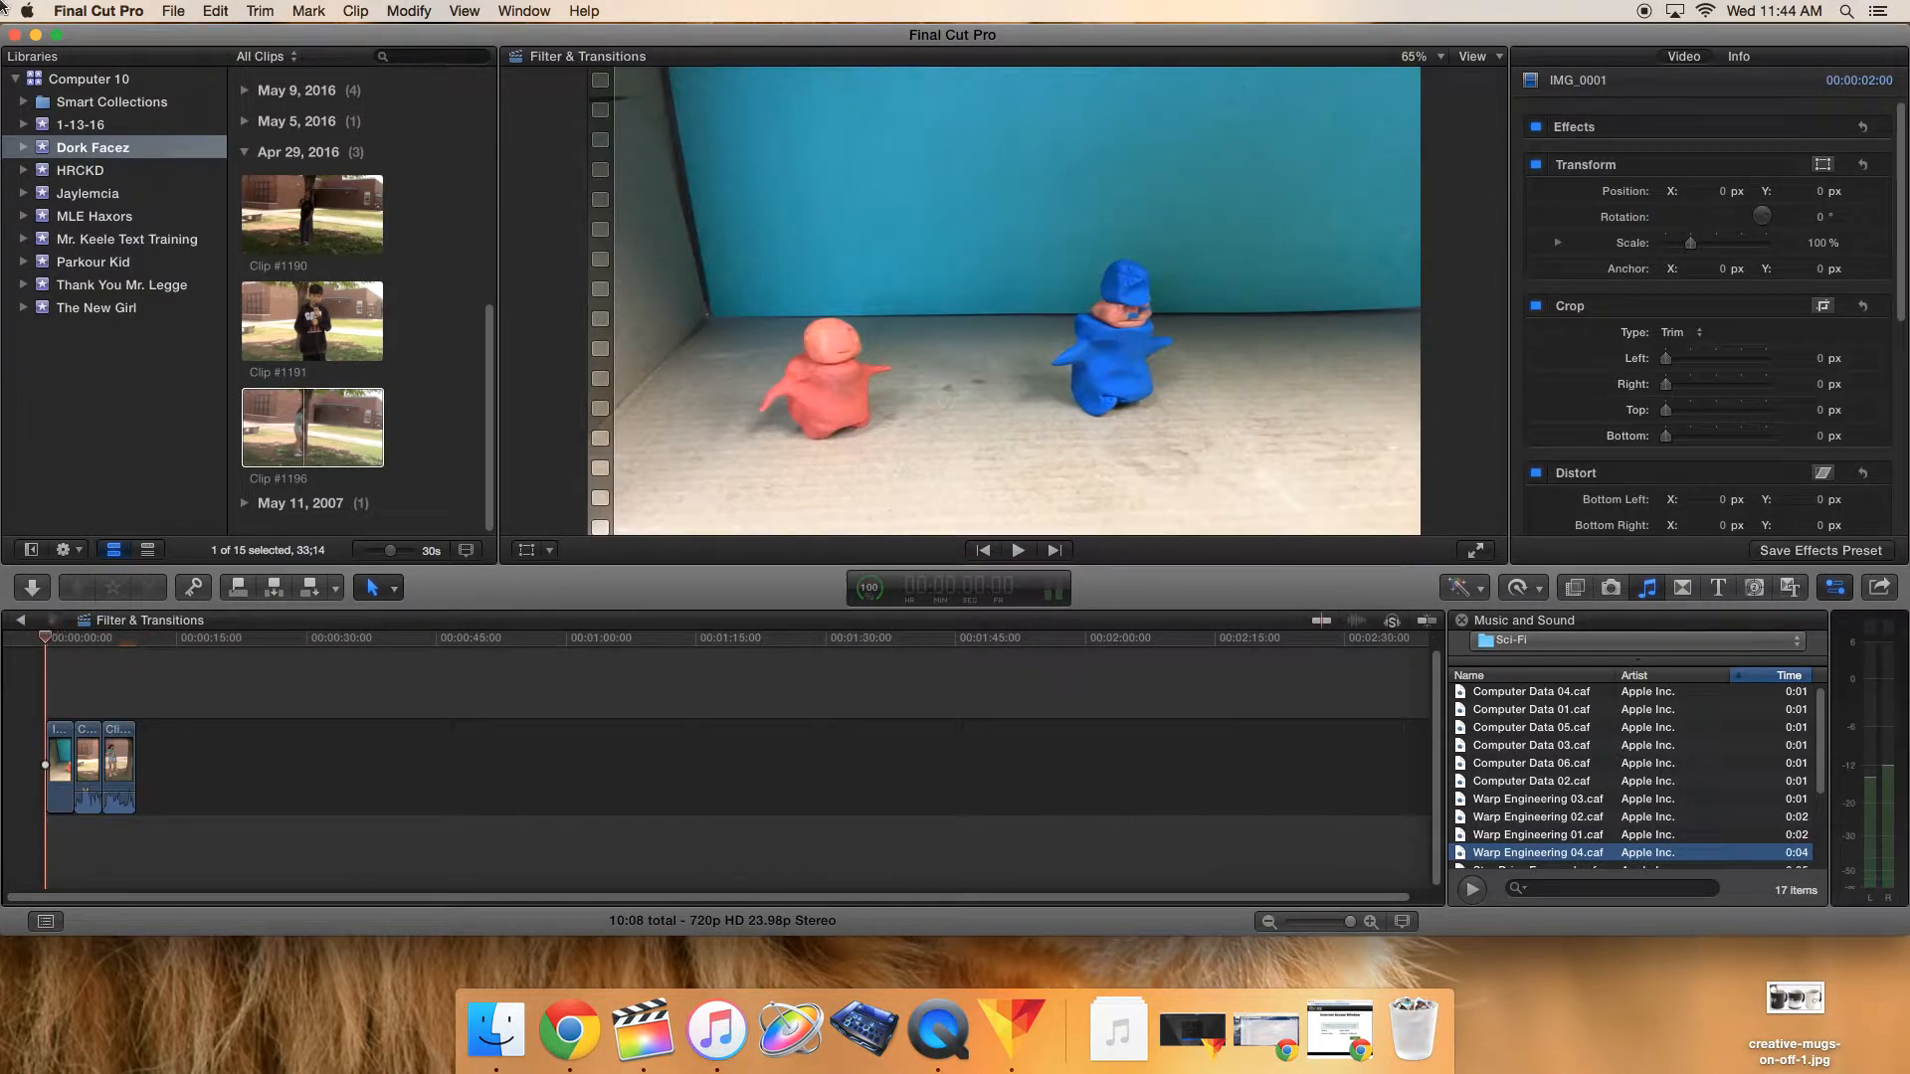
- Preview the available video effects on the IMG_0001 clip and apply the Black & White effect to it
mouse_move(48, 644)
mouse_down()
mouse_move(133, 649)
mouse_move(55, 662)
mouse_up()
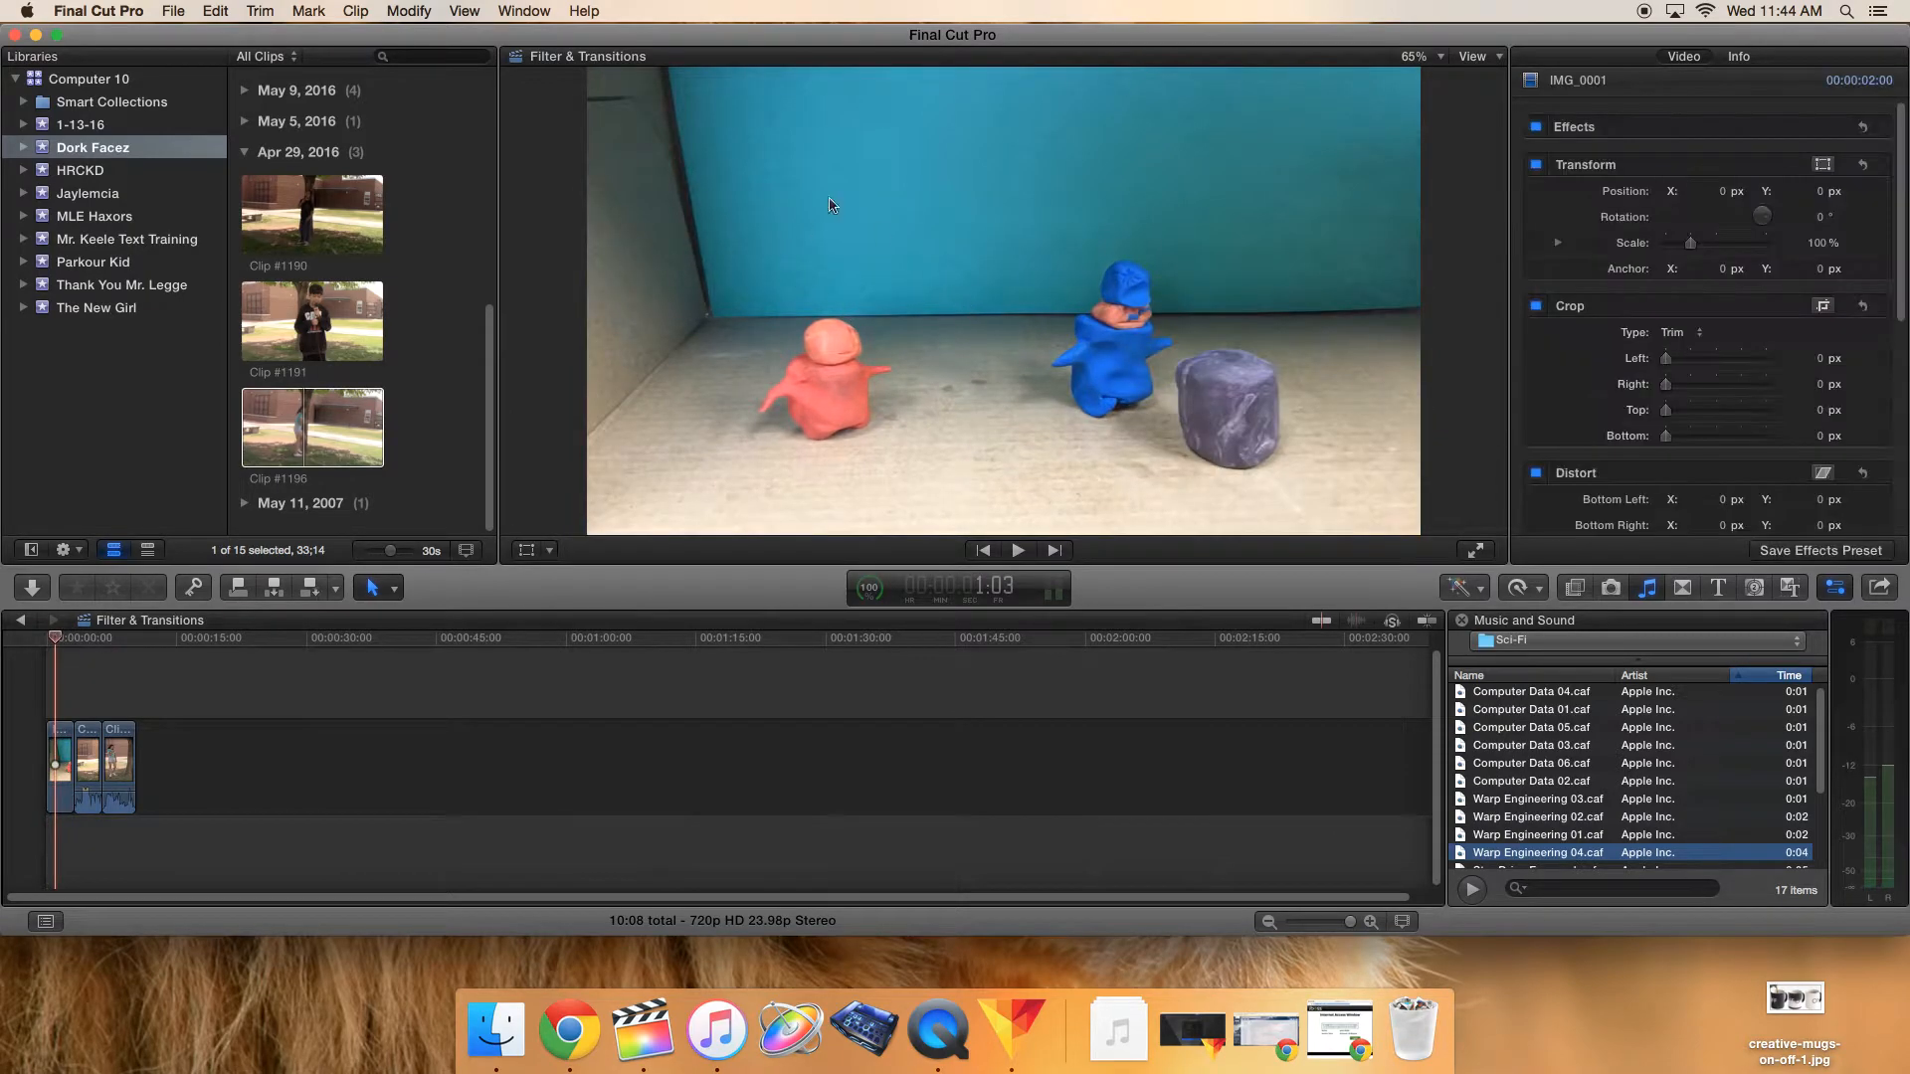
click(61, 754)
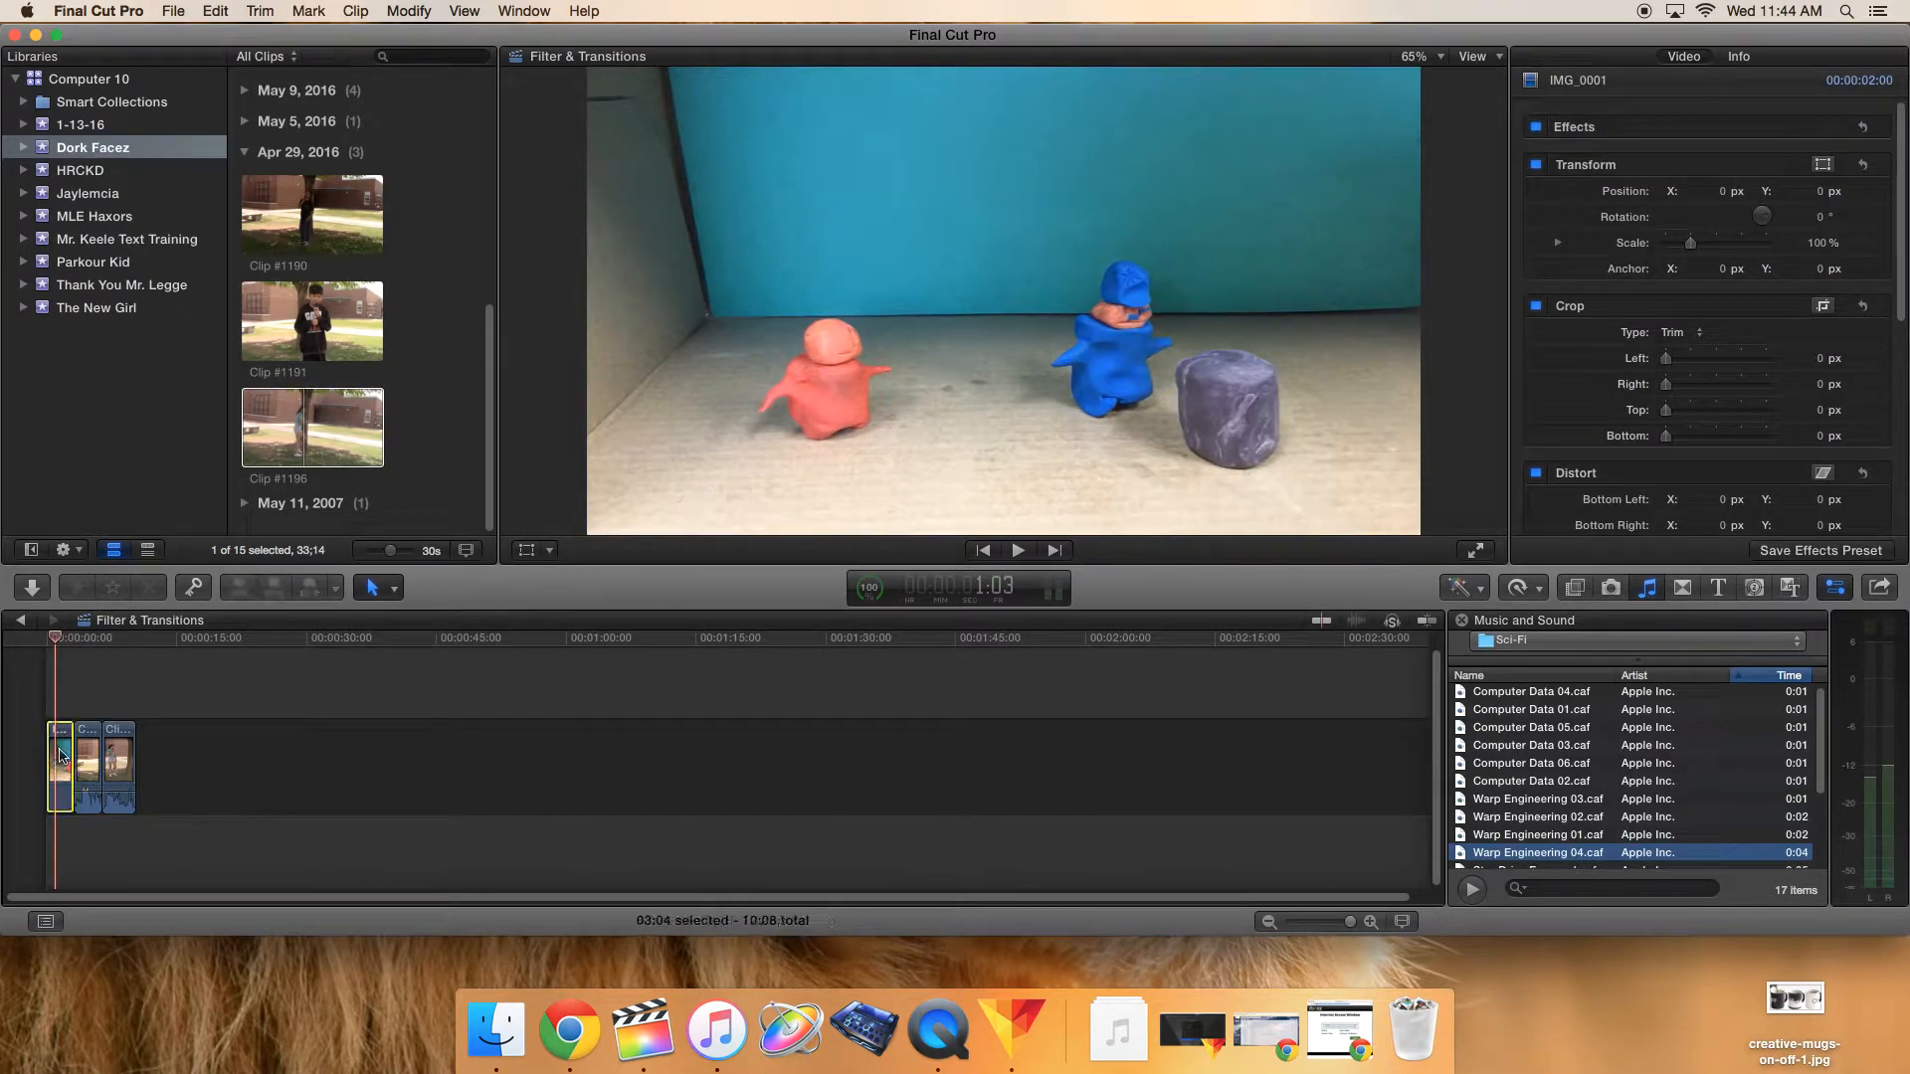
click(1575, 589)
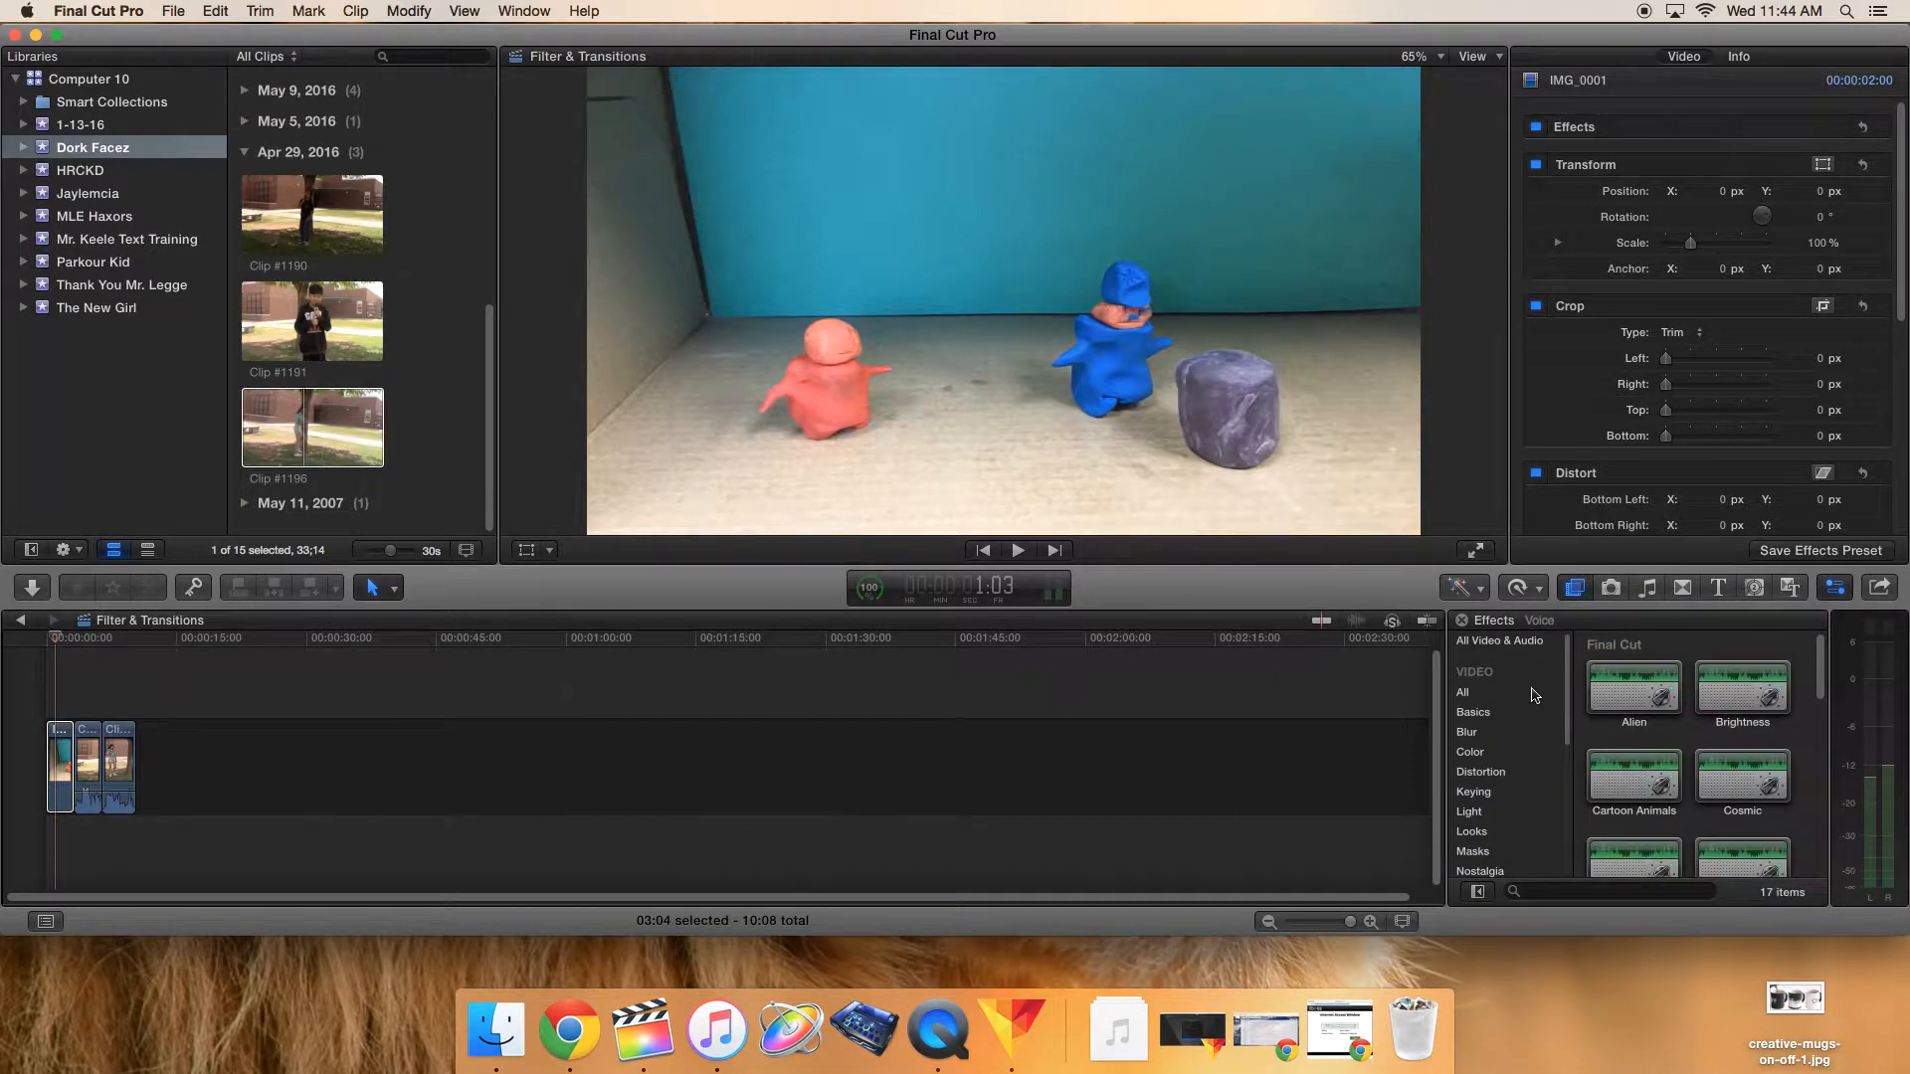
scroll(1533, 697, down, 5)
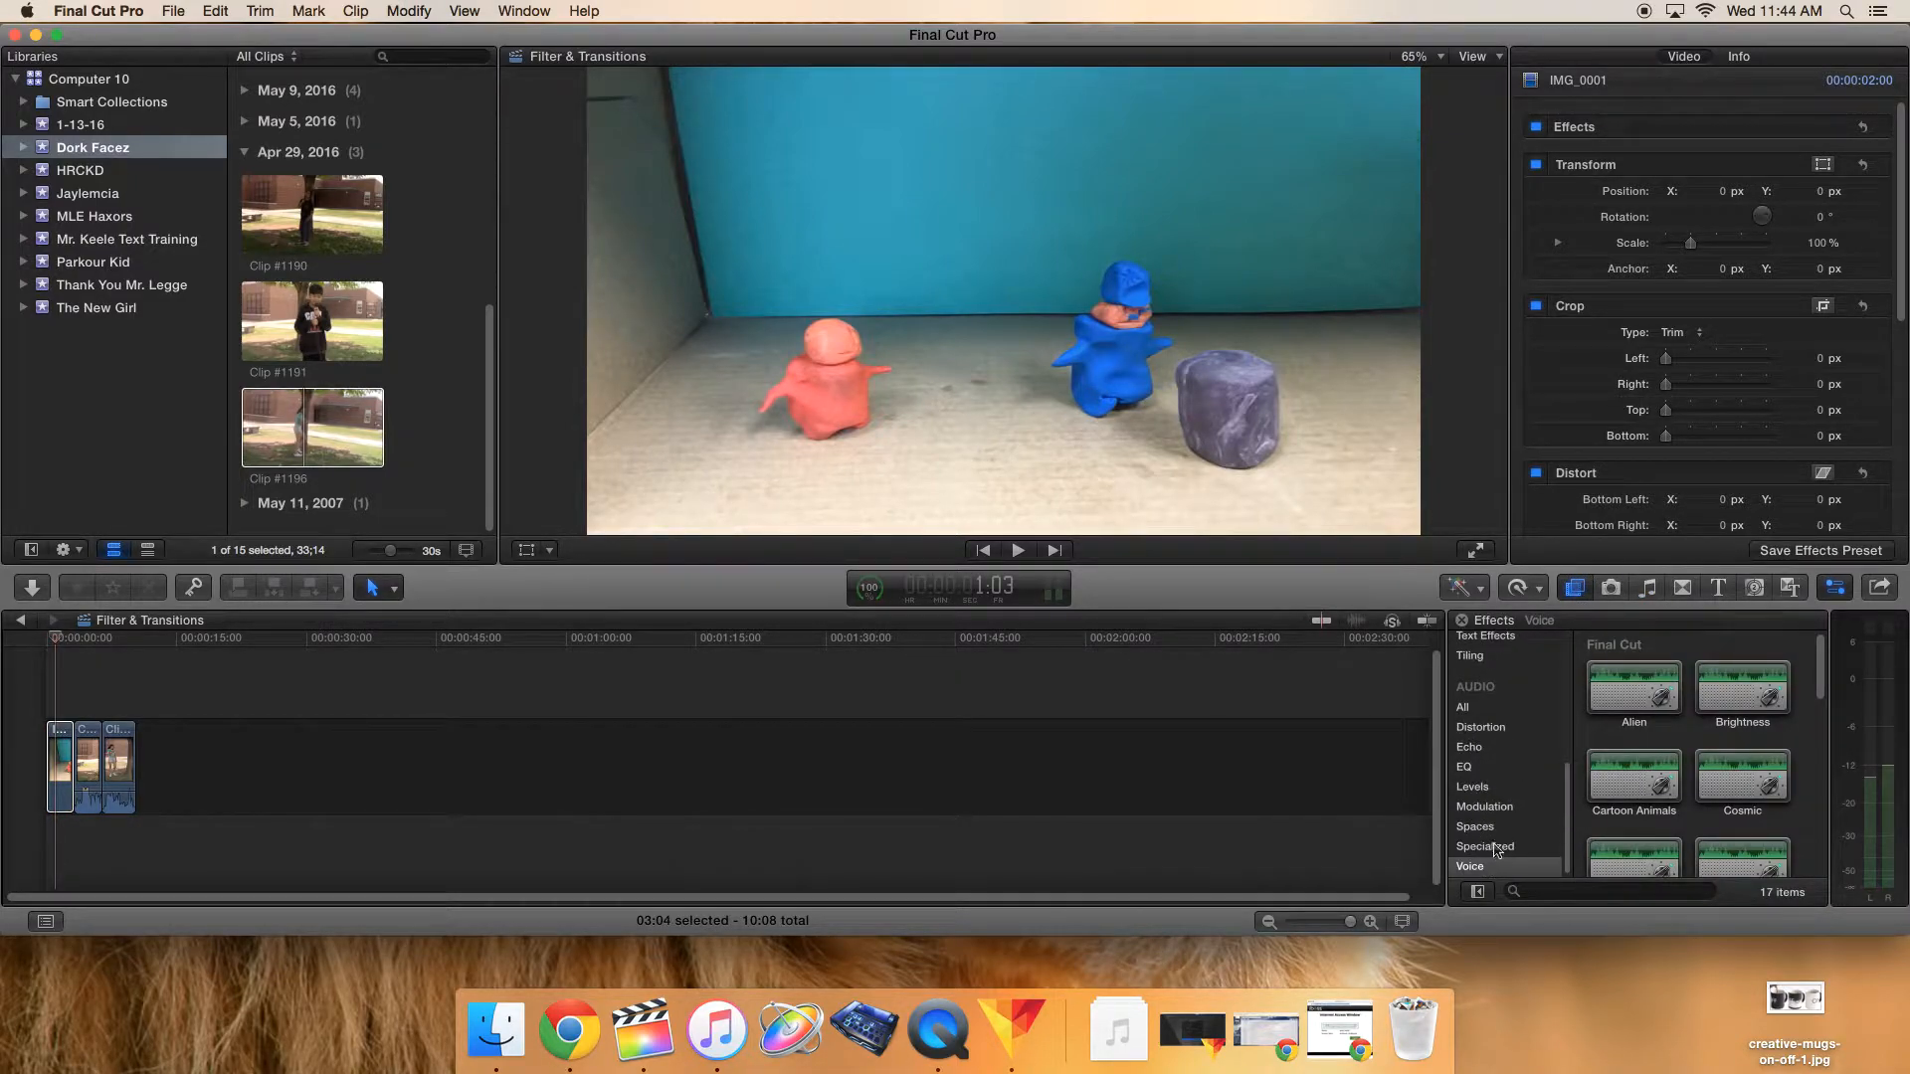
scroll(1508, 767, up, 5)
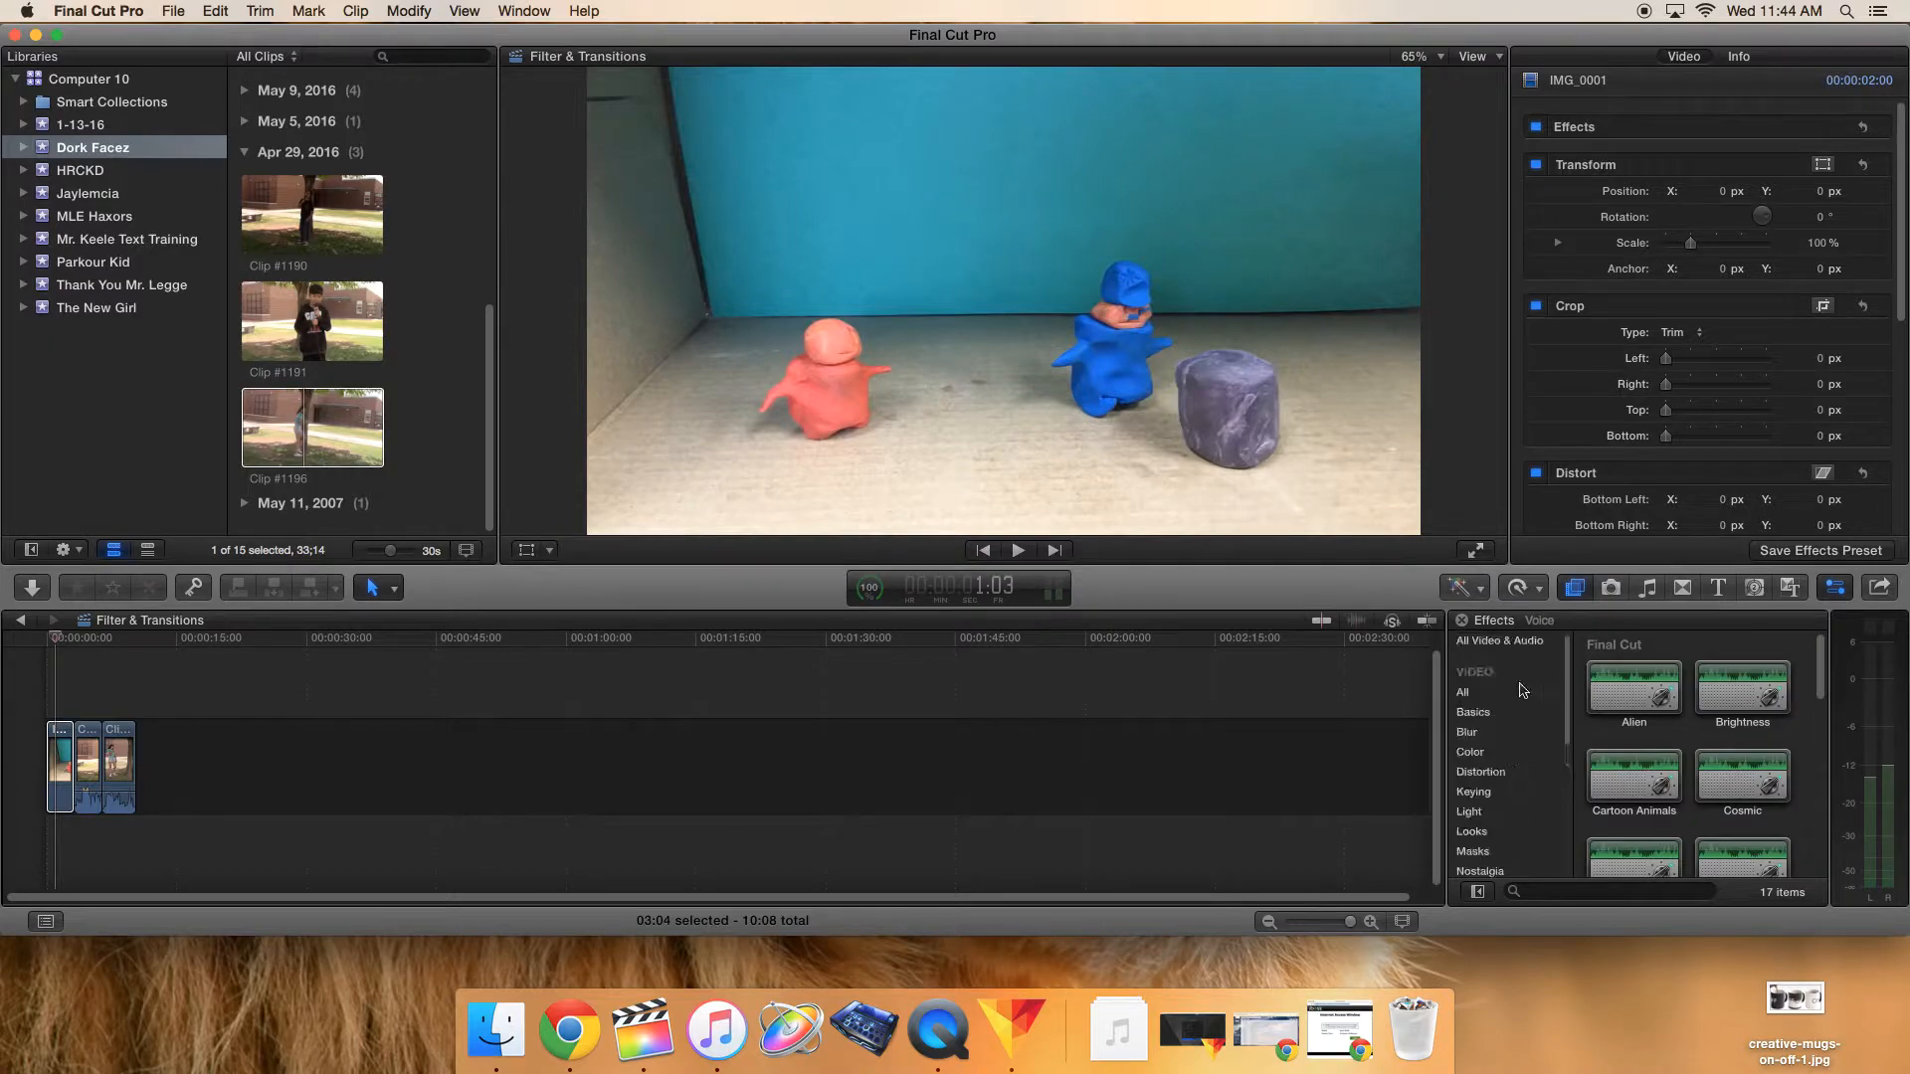
click(1464, 694)
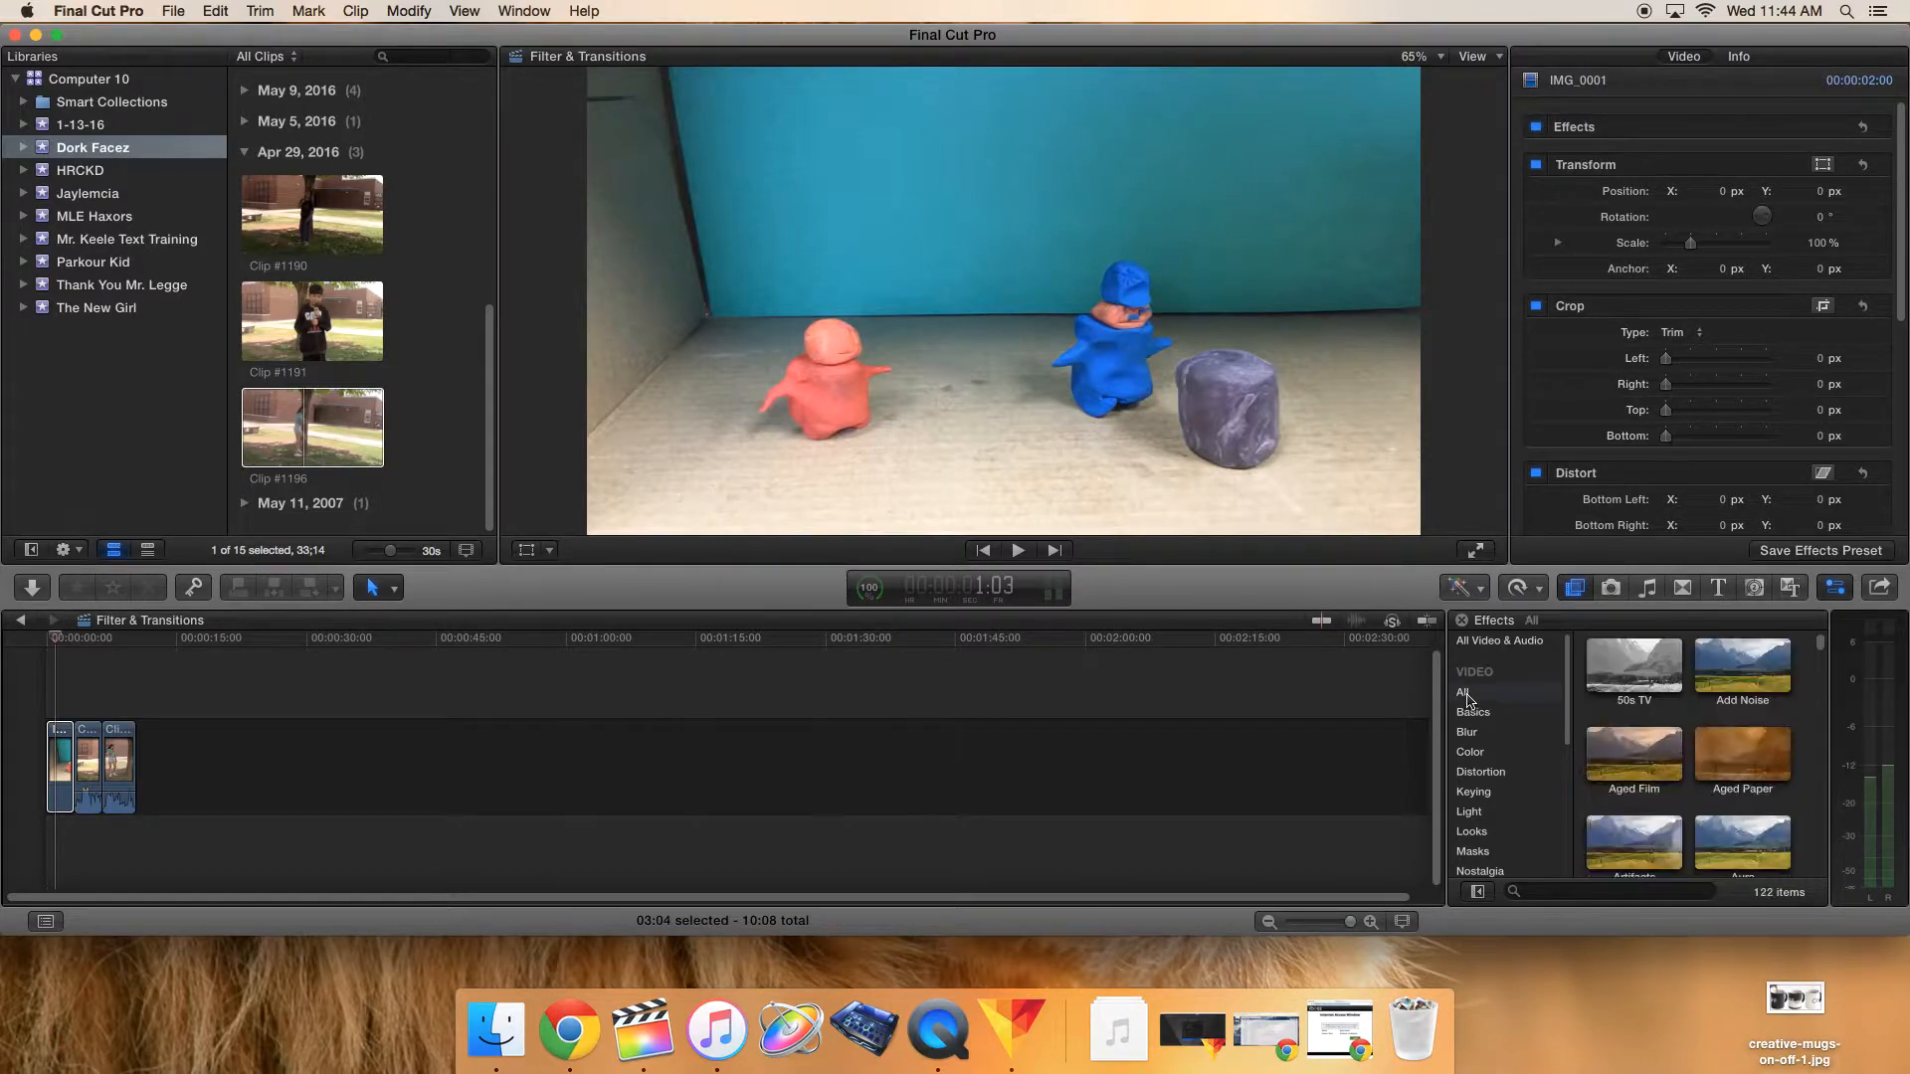
click(1642, 668)
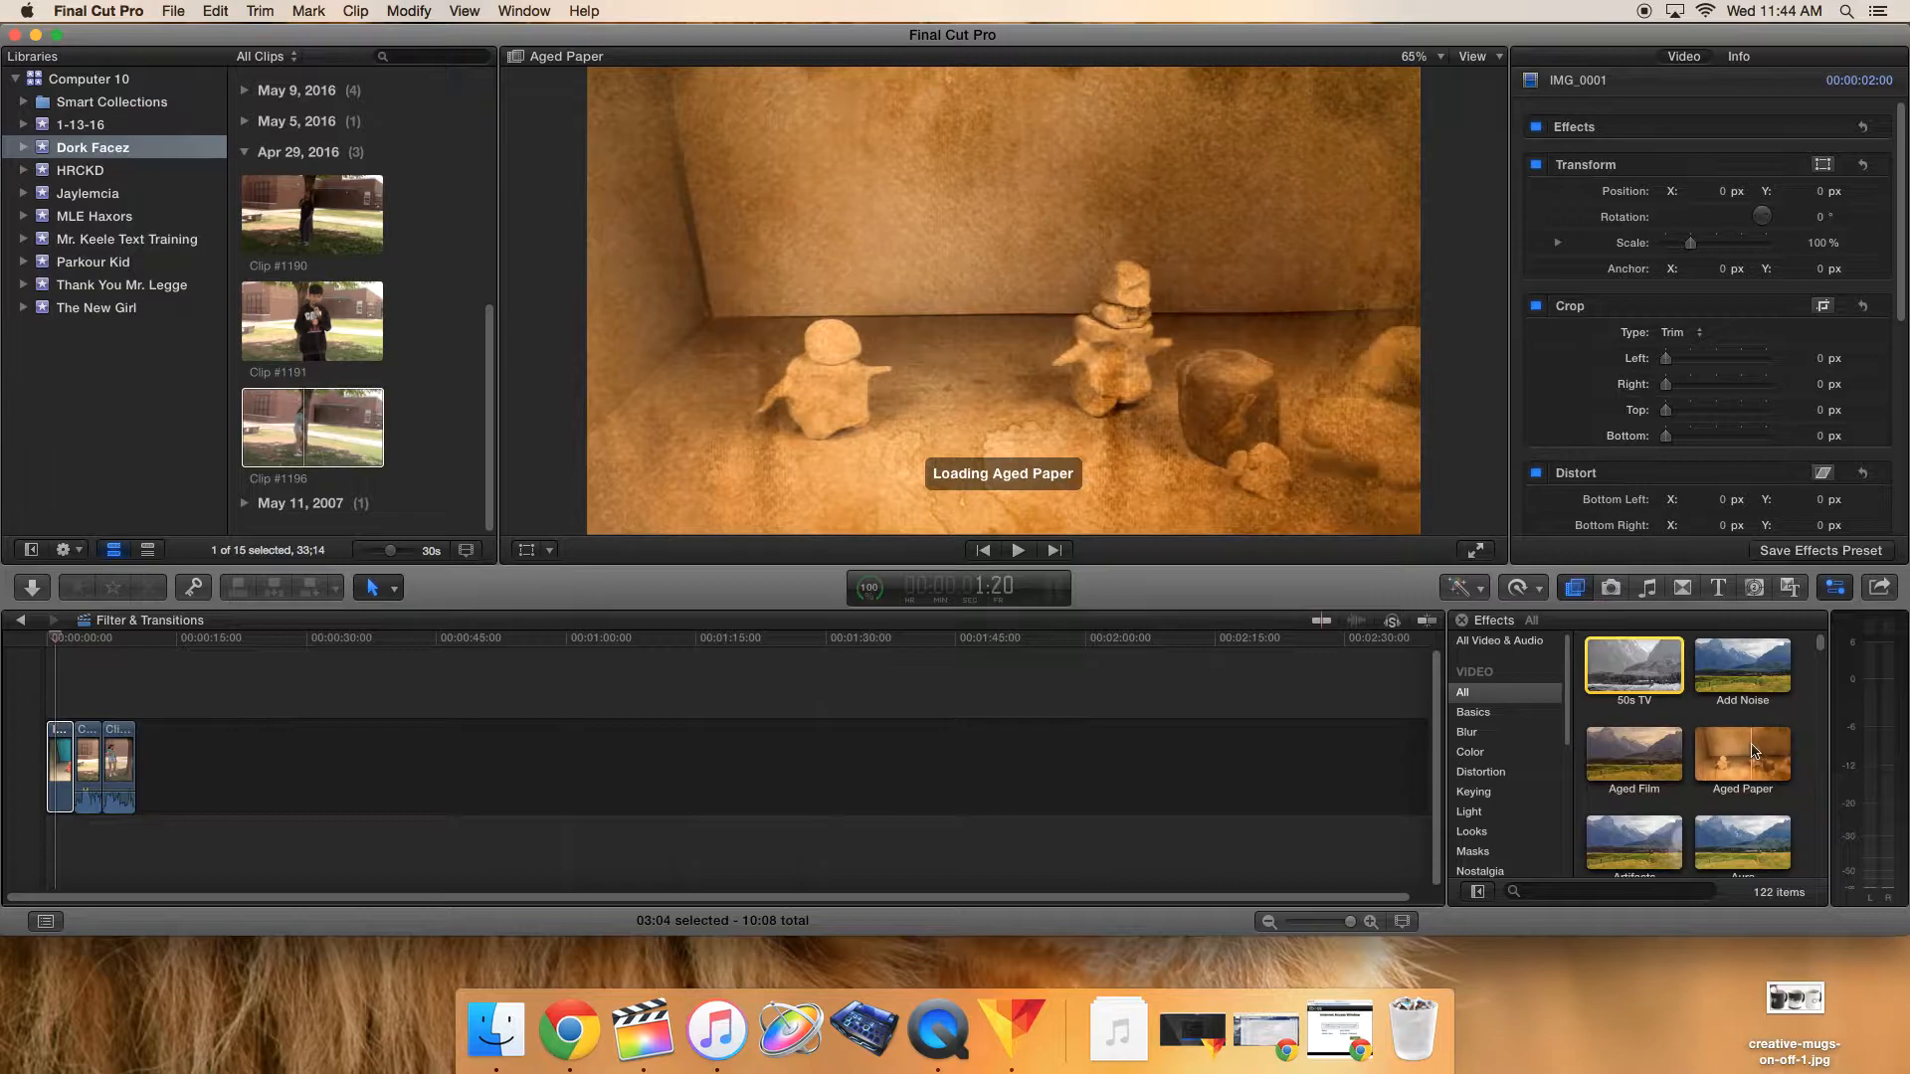
scroll(1691, 815, down, 3)
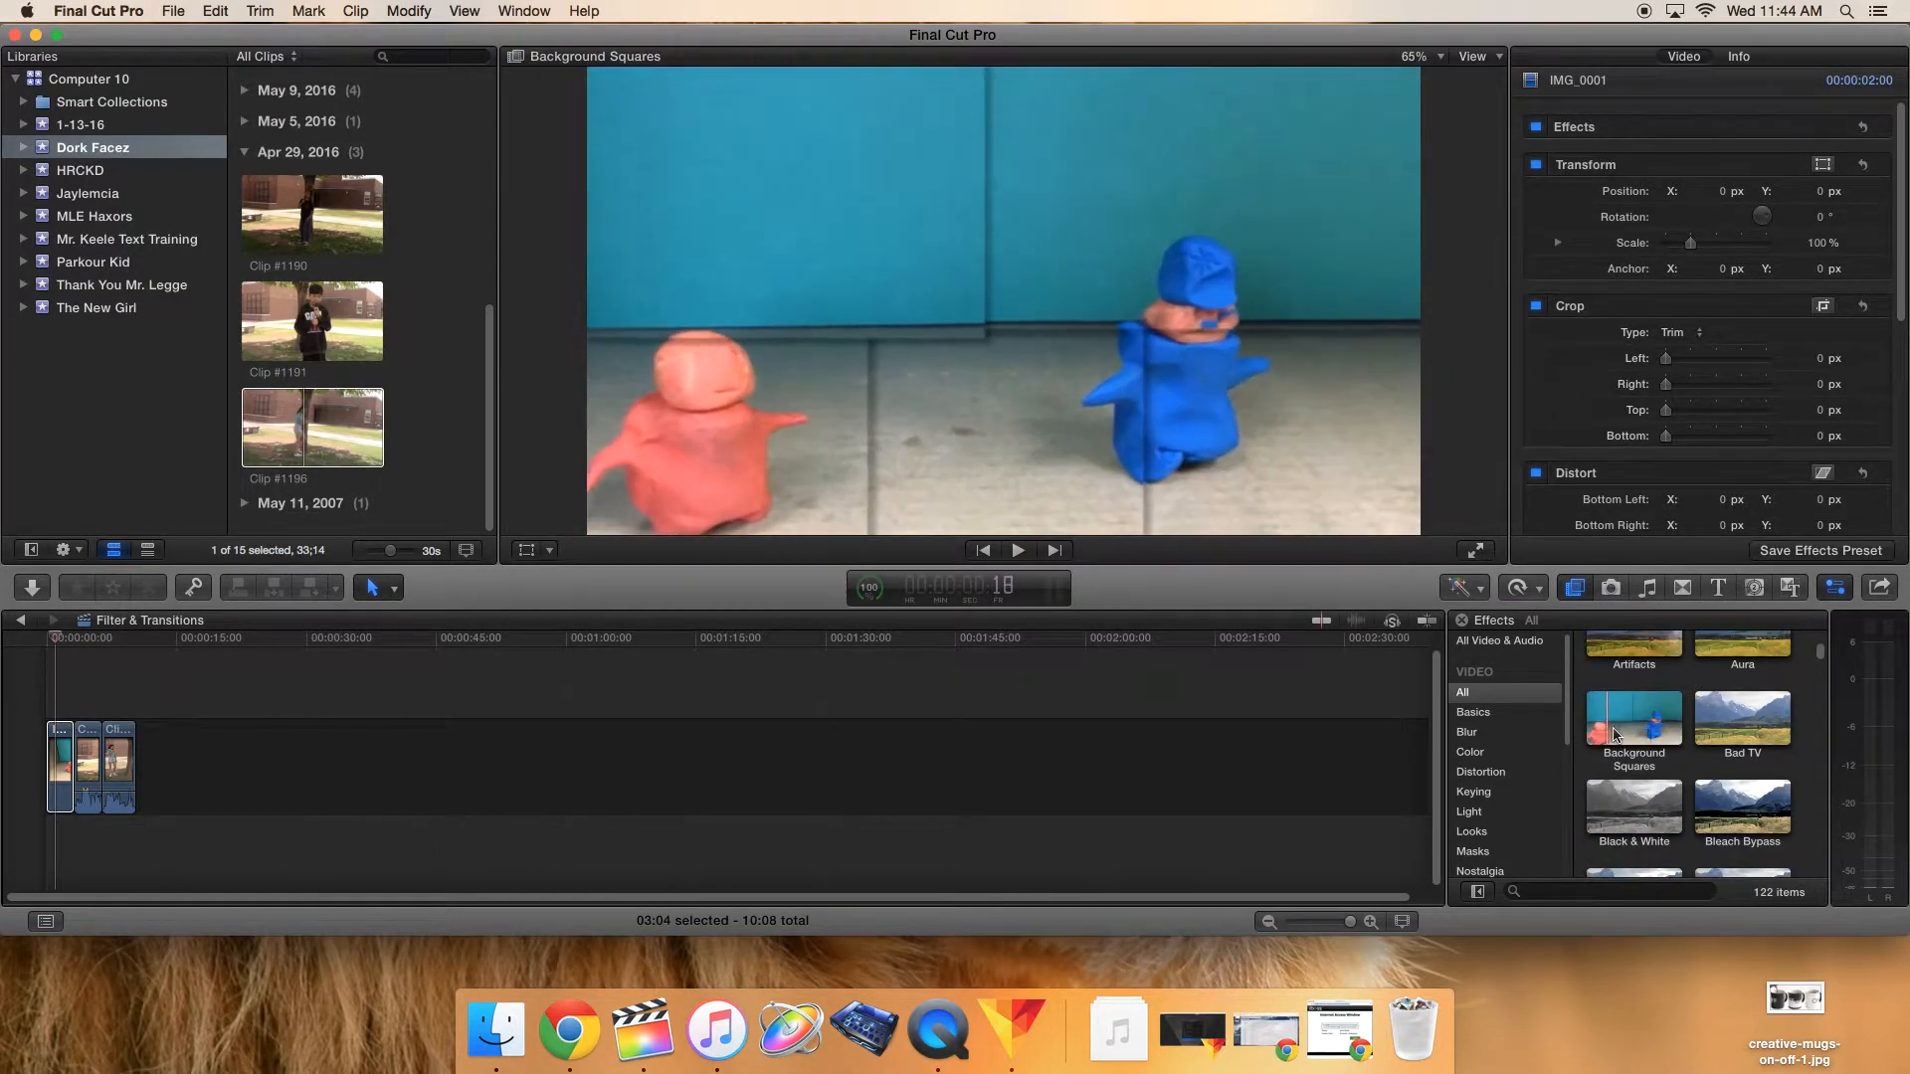
drag(1637, 824, 53, 769)
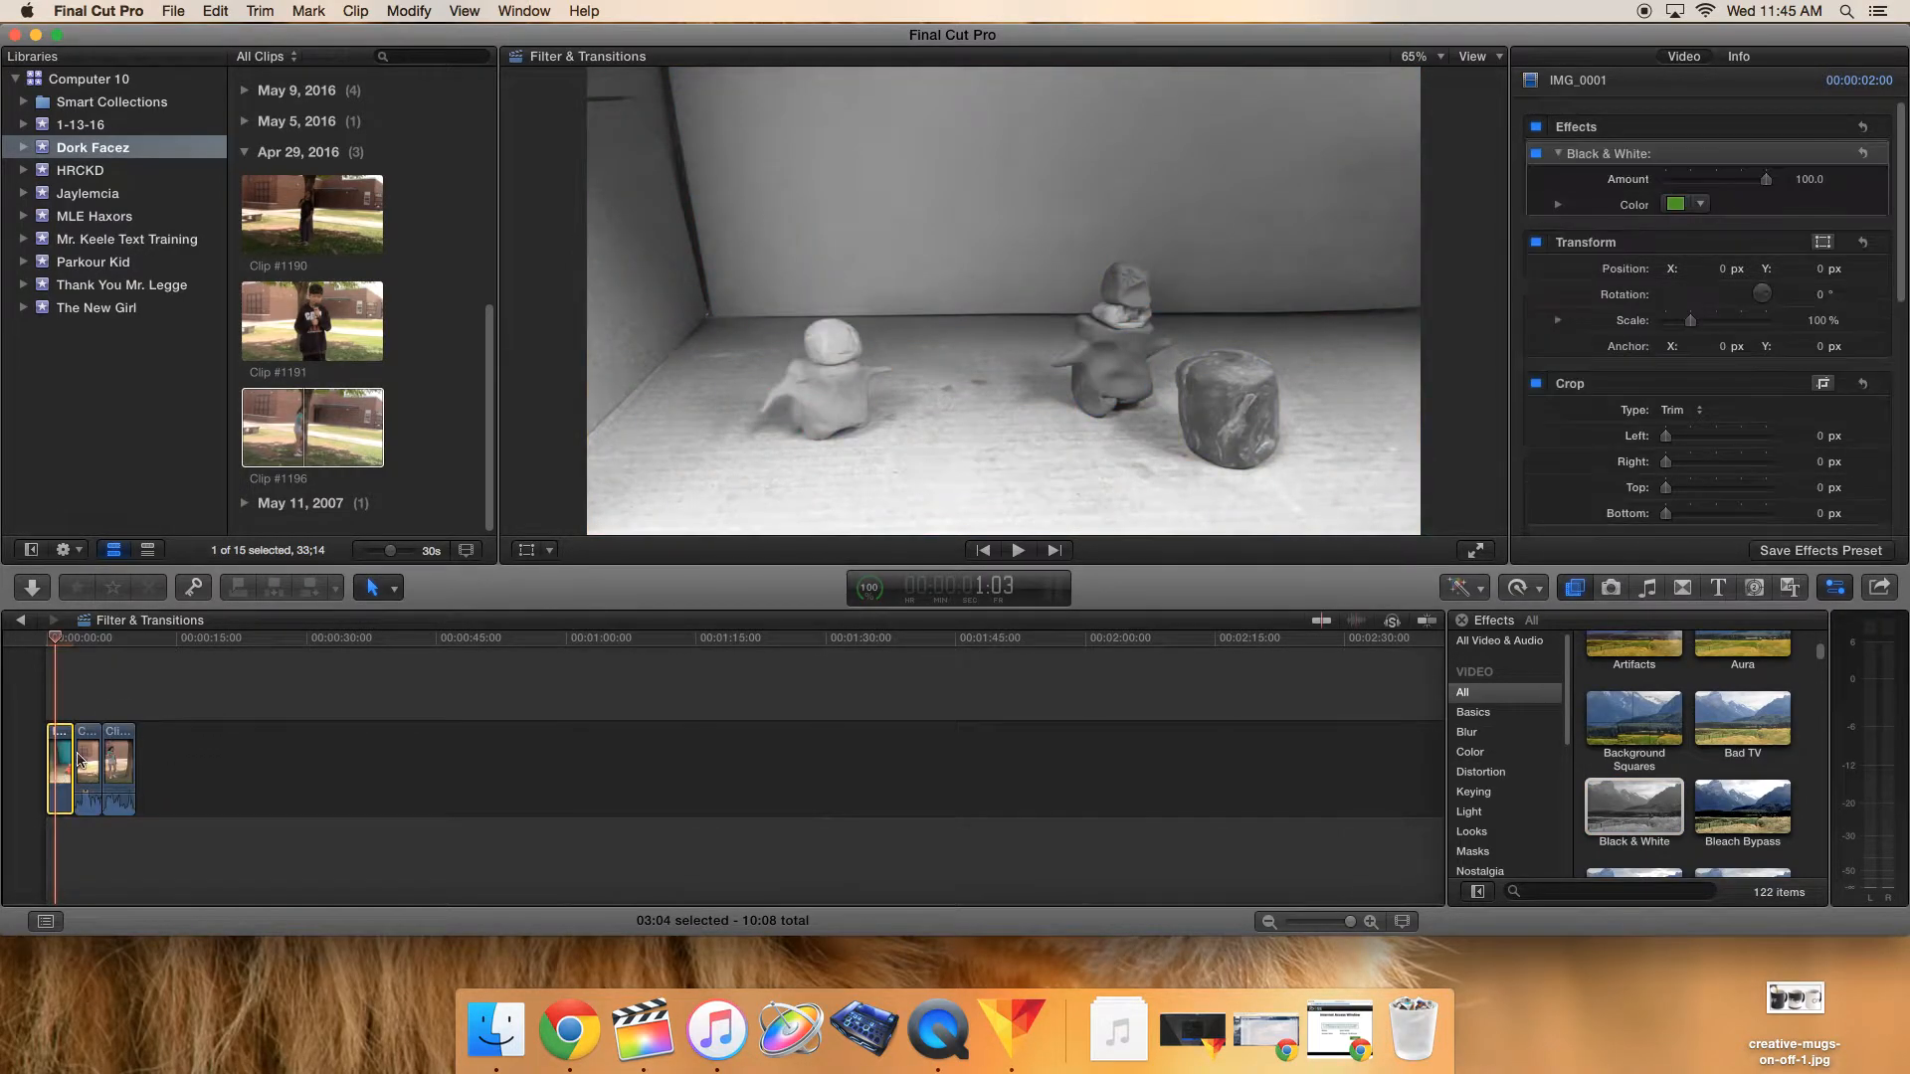
- Keyframe the Black & White amount at the very start of the IMG_0001 clip and set it to 0
click(51, 642)
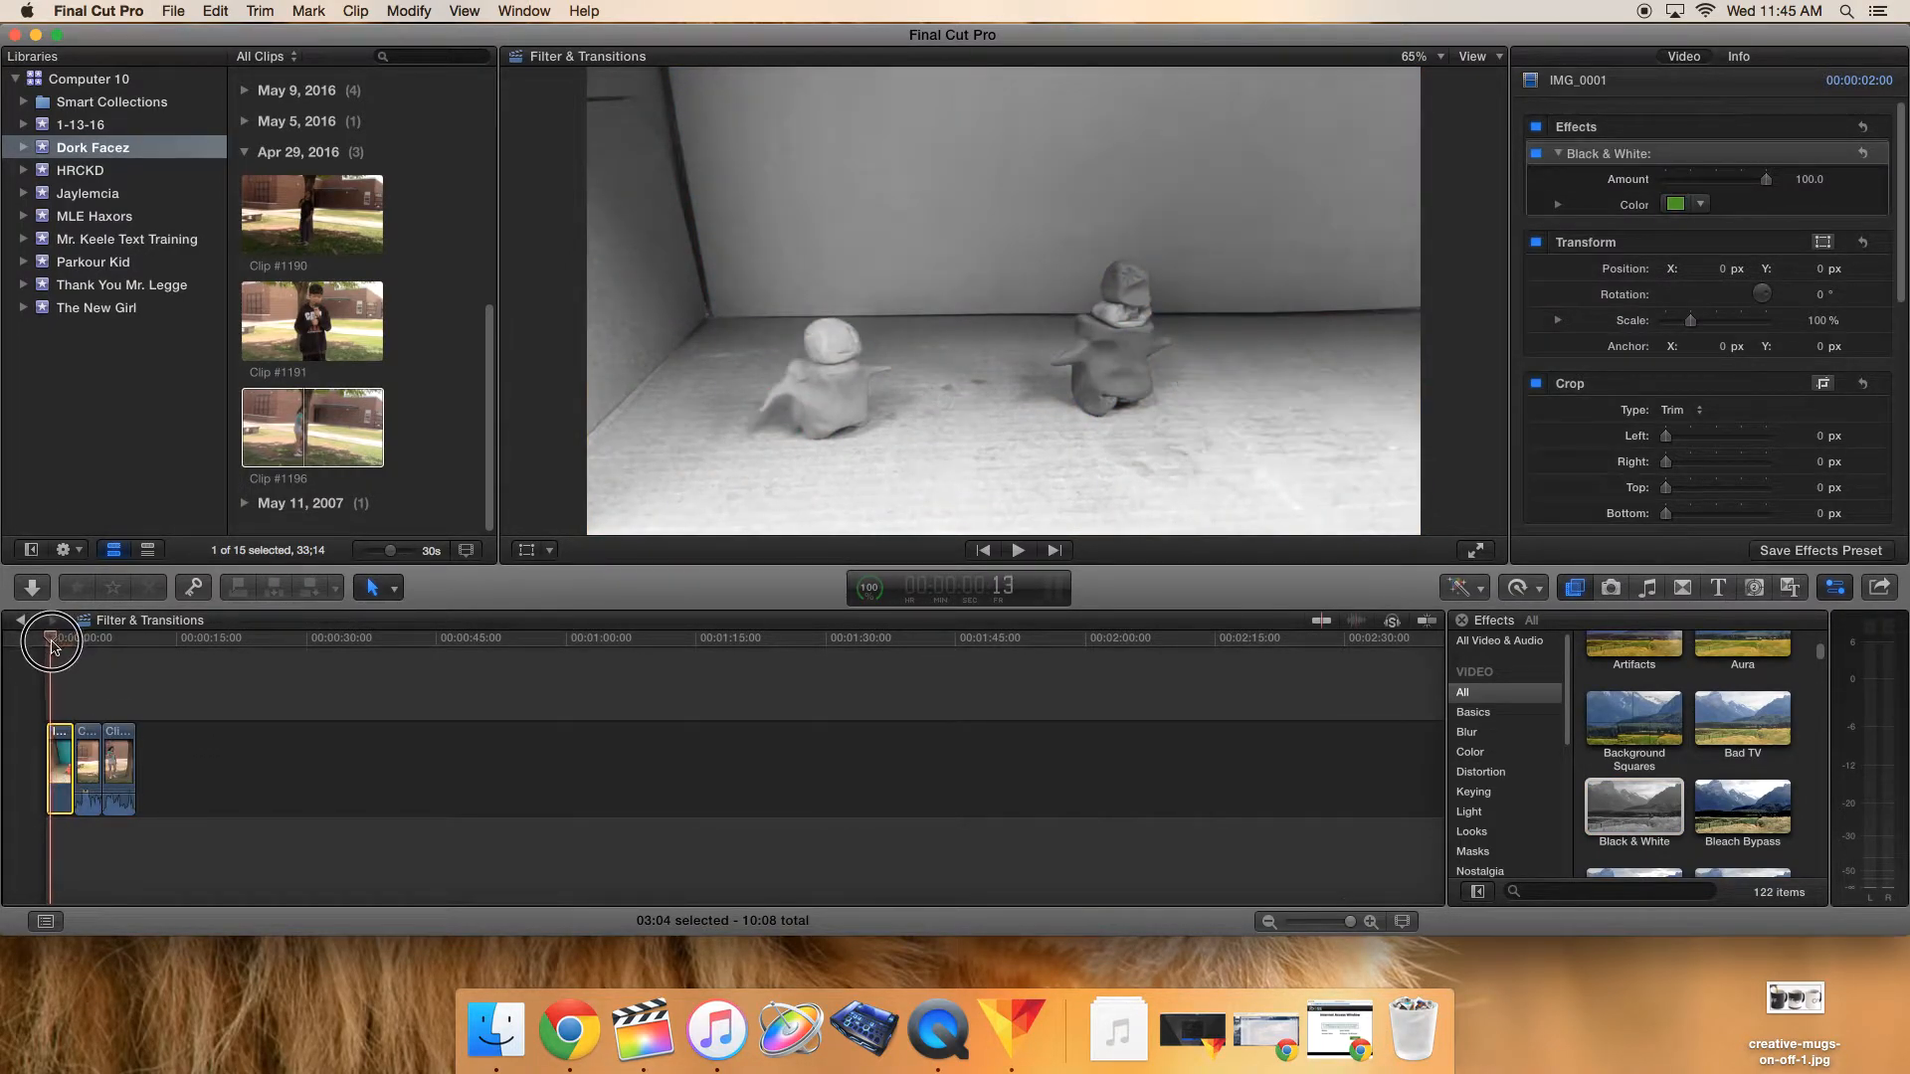
click(1686, 54)
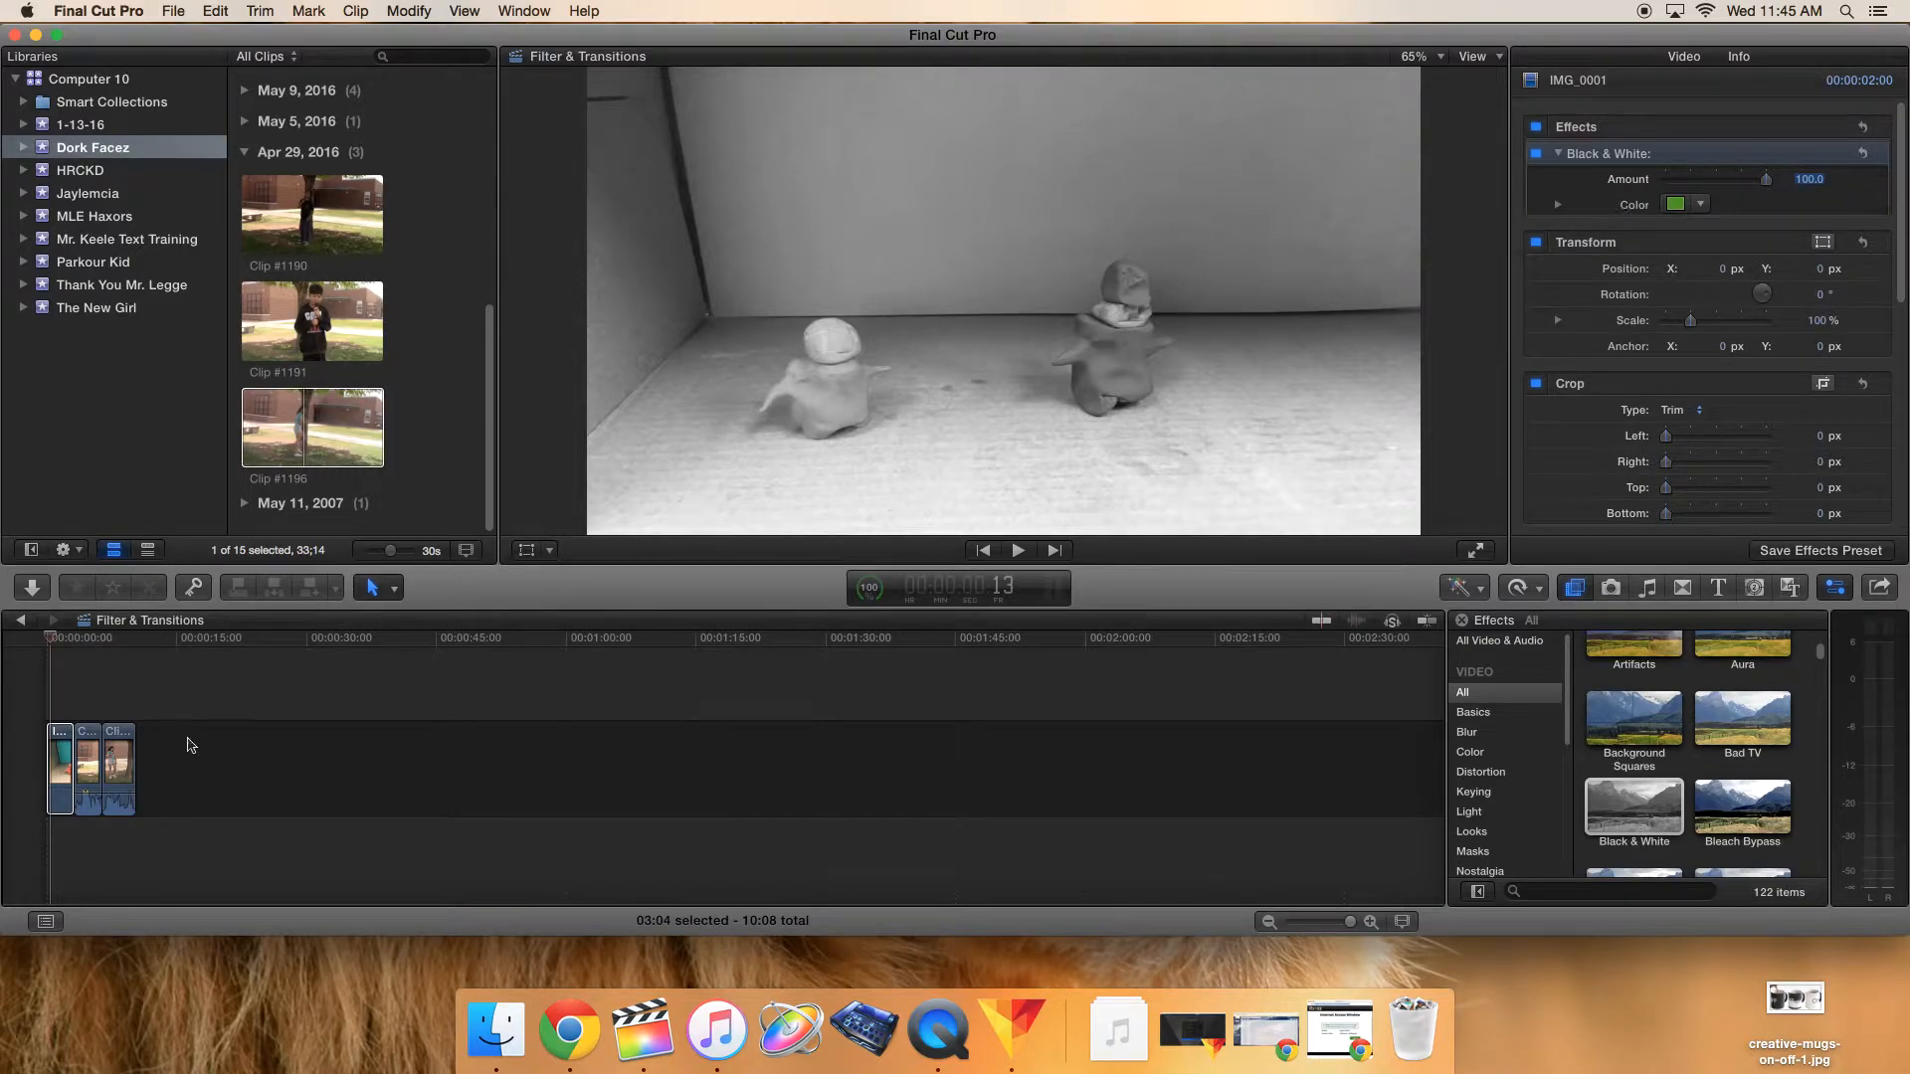
drag(1352, 924, 1289, 918)
click(48, 642)
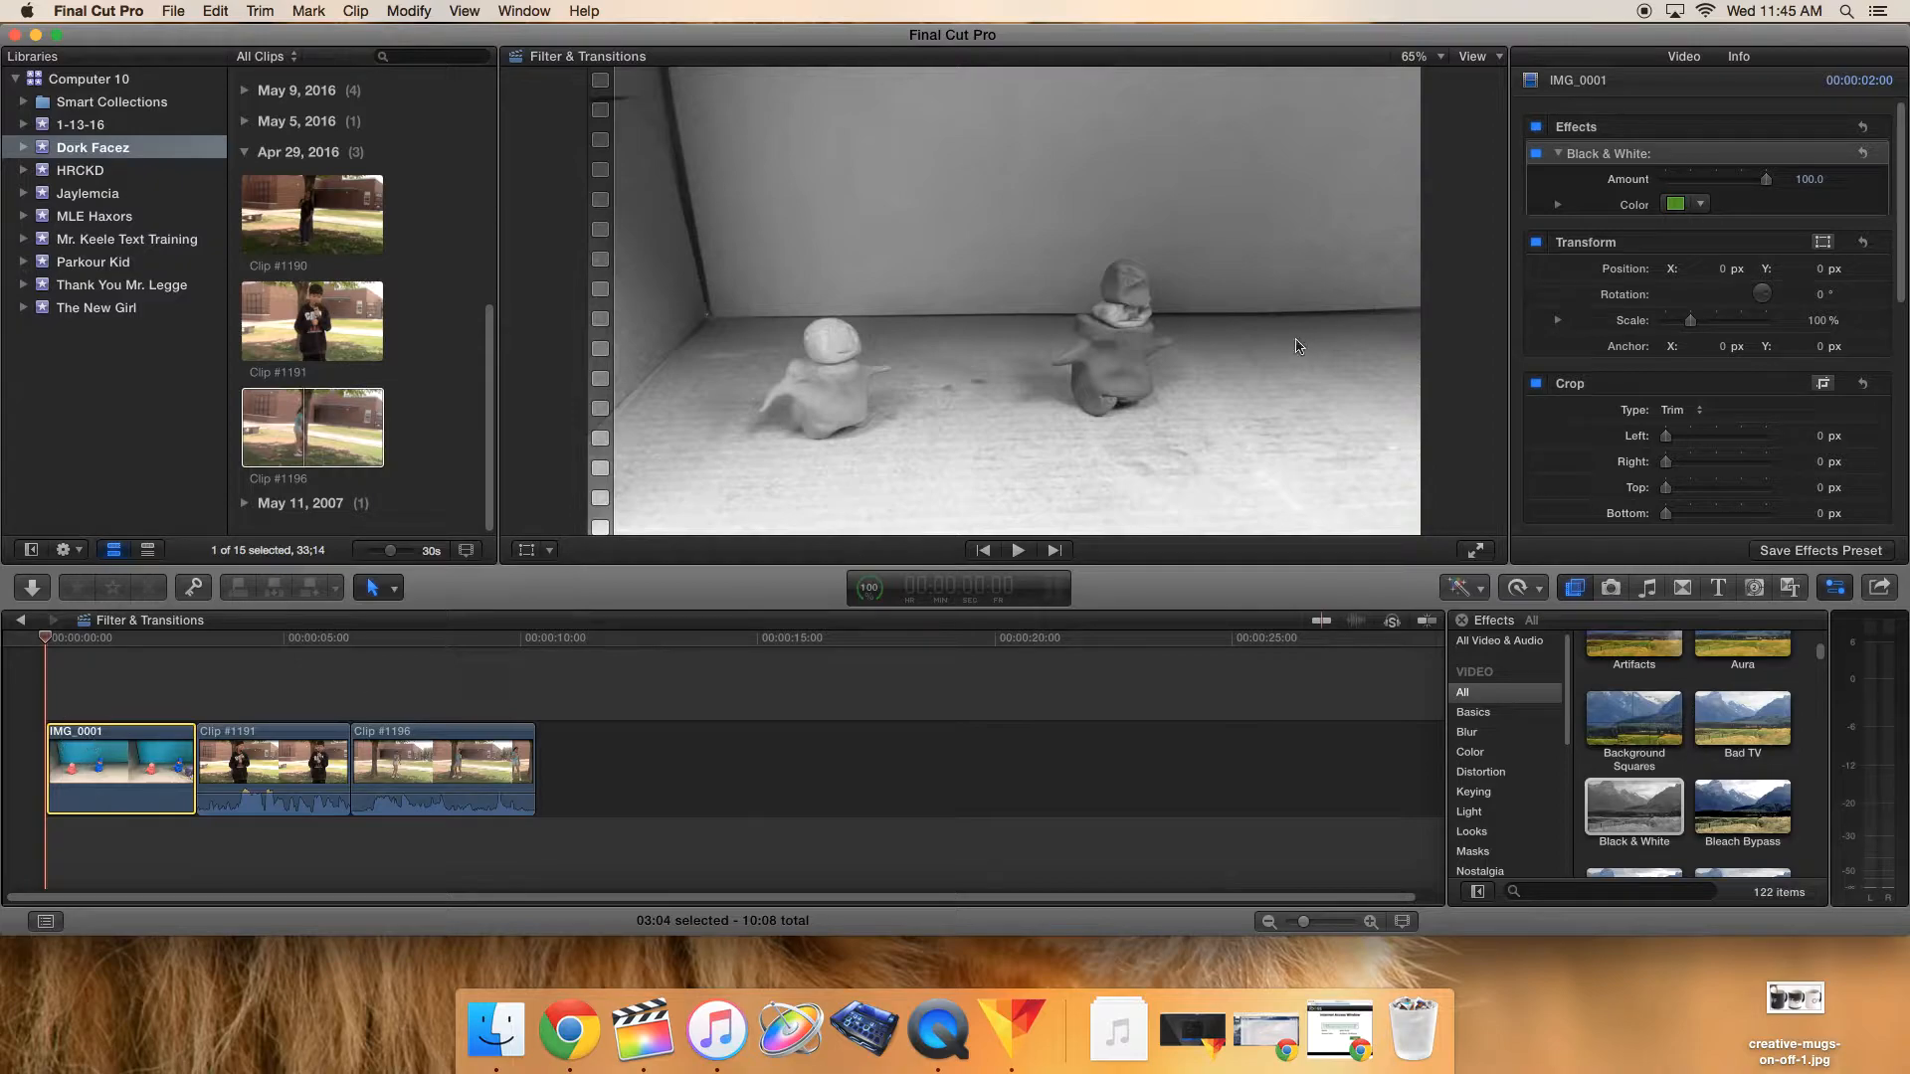
mouse_move(1863, 183)
click(1861, 180)
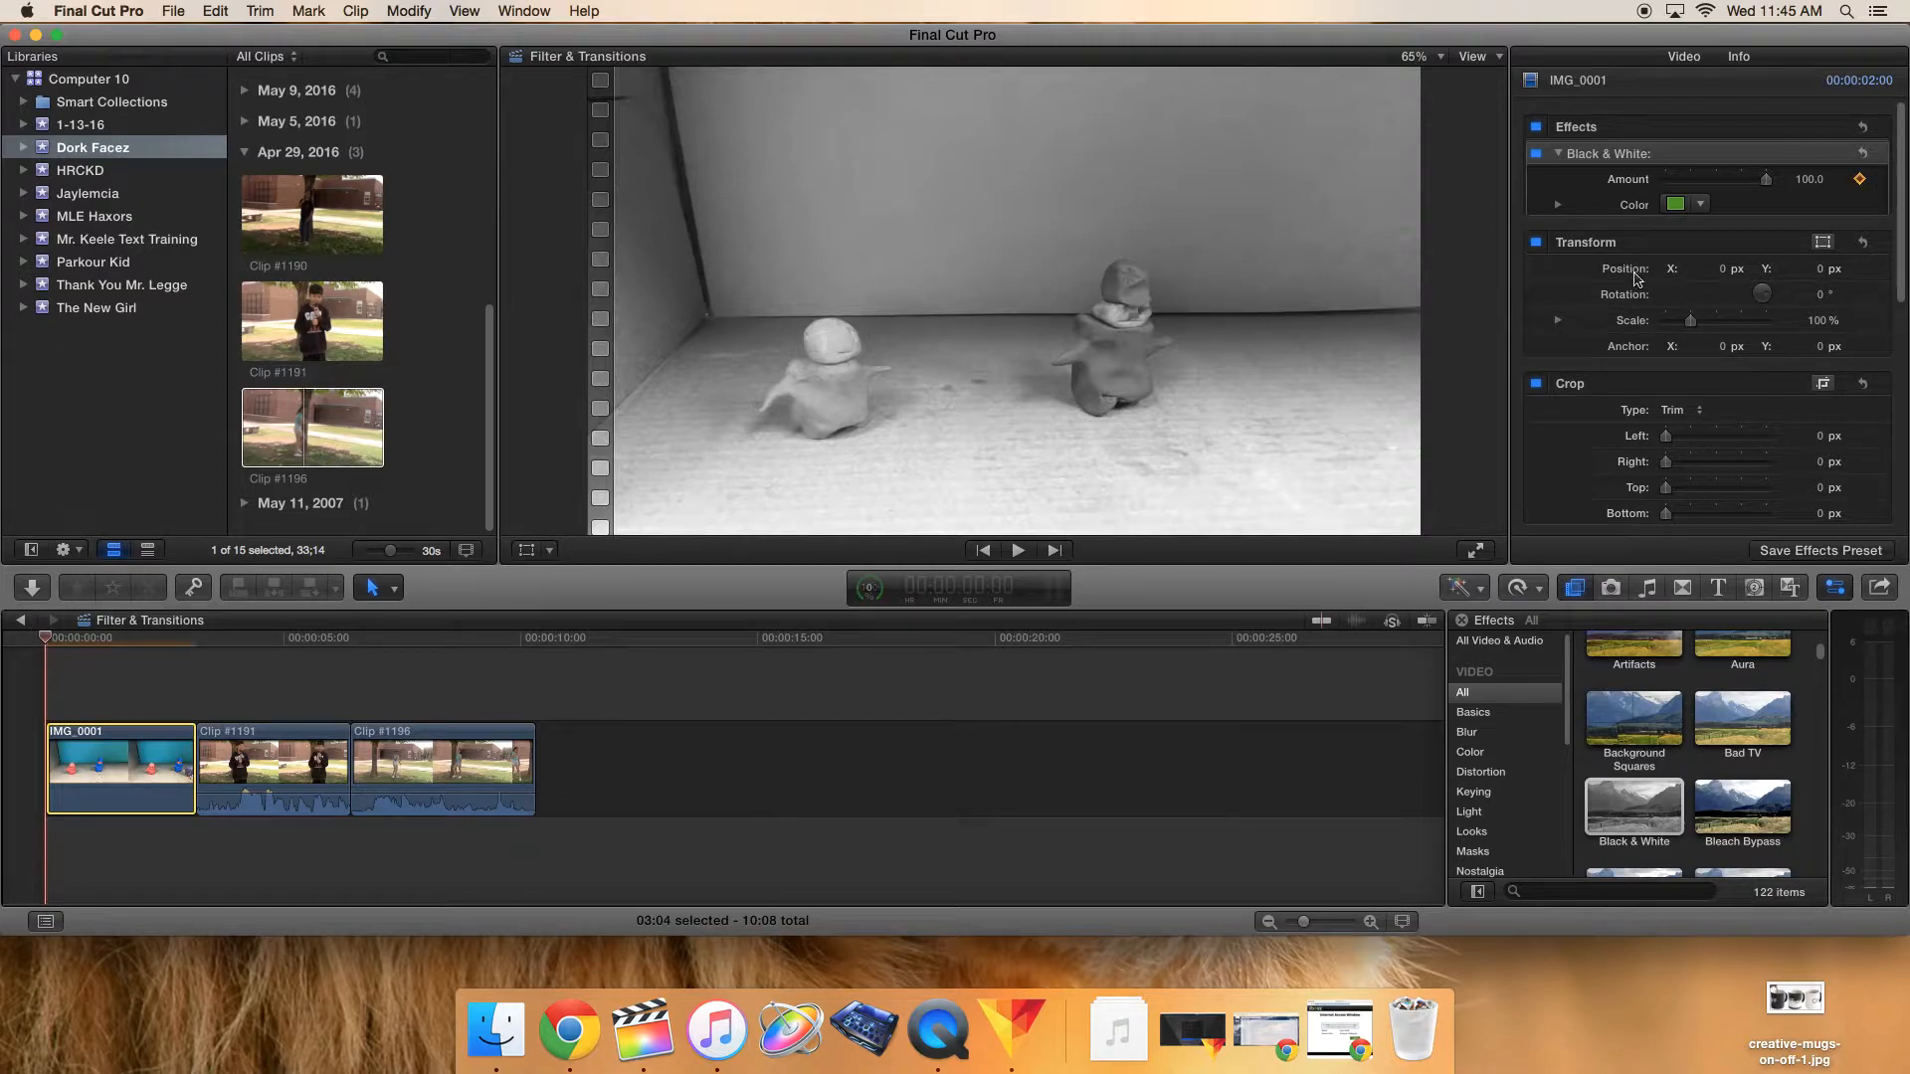
drag(1766, 180, 1555, 203)
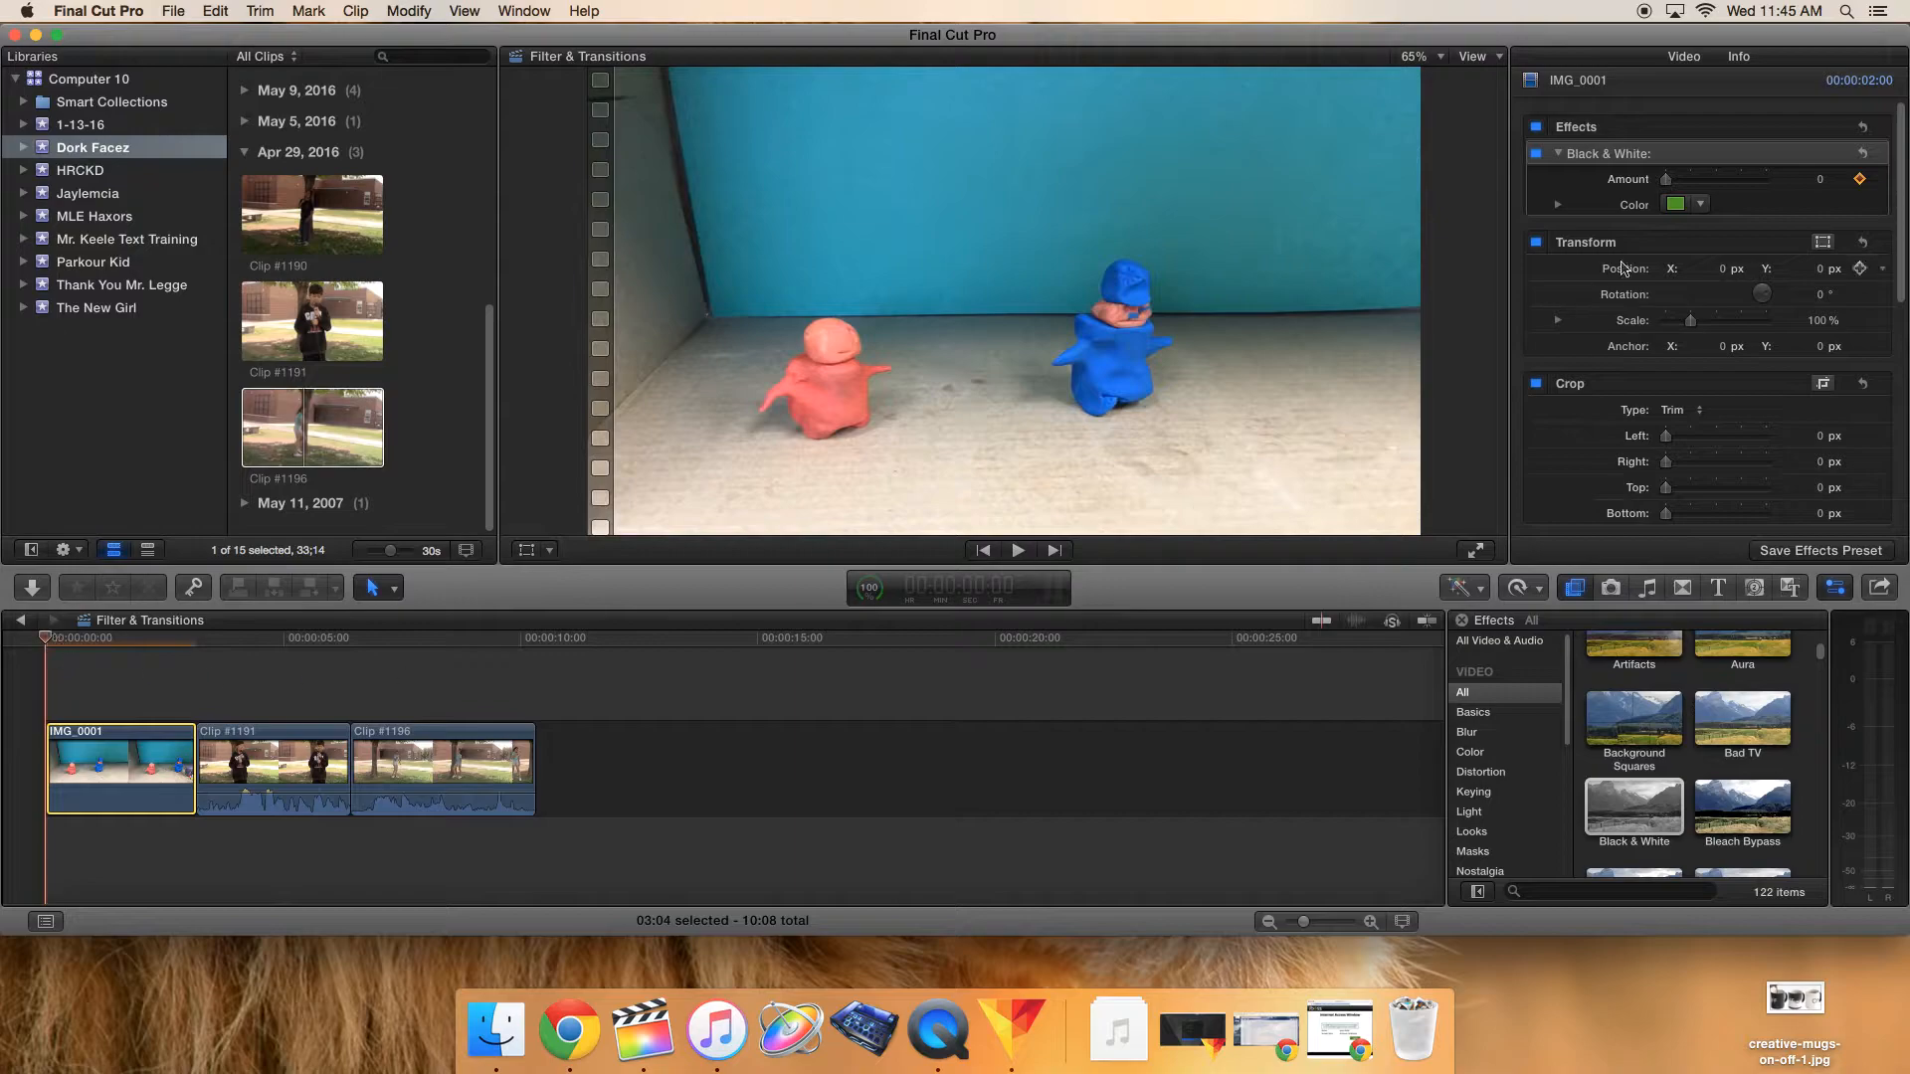
- Add a second Black & White amount keyframe of 100 at about 2:02 and return the playhead to the start
drag(61, 634, 147, 639)
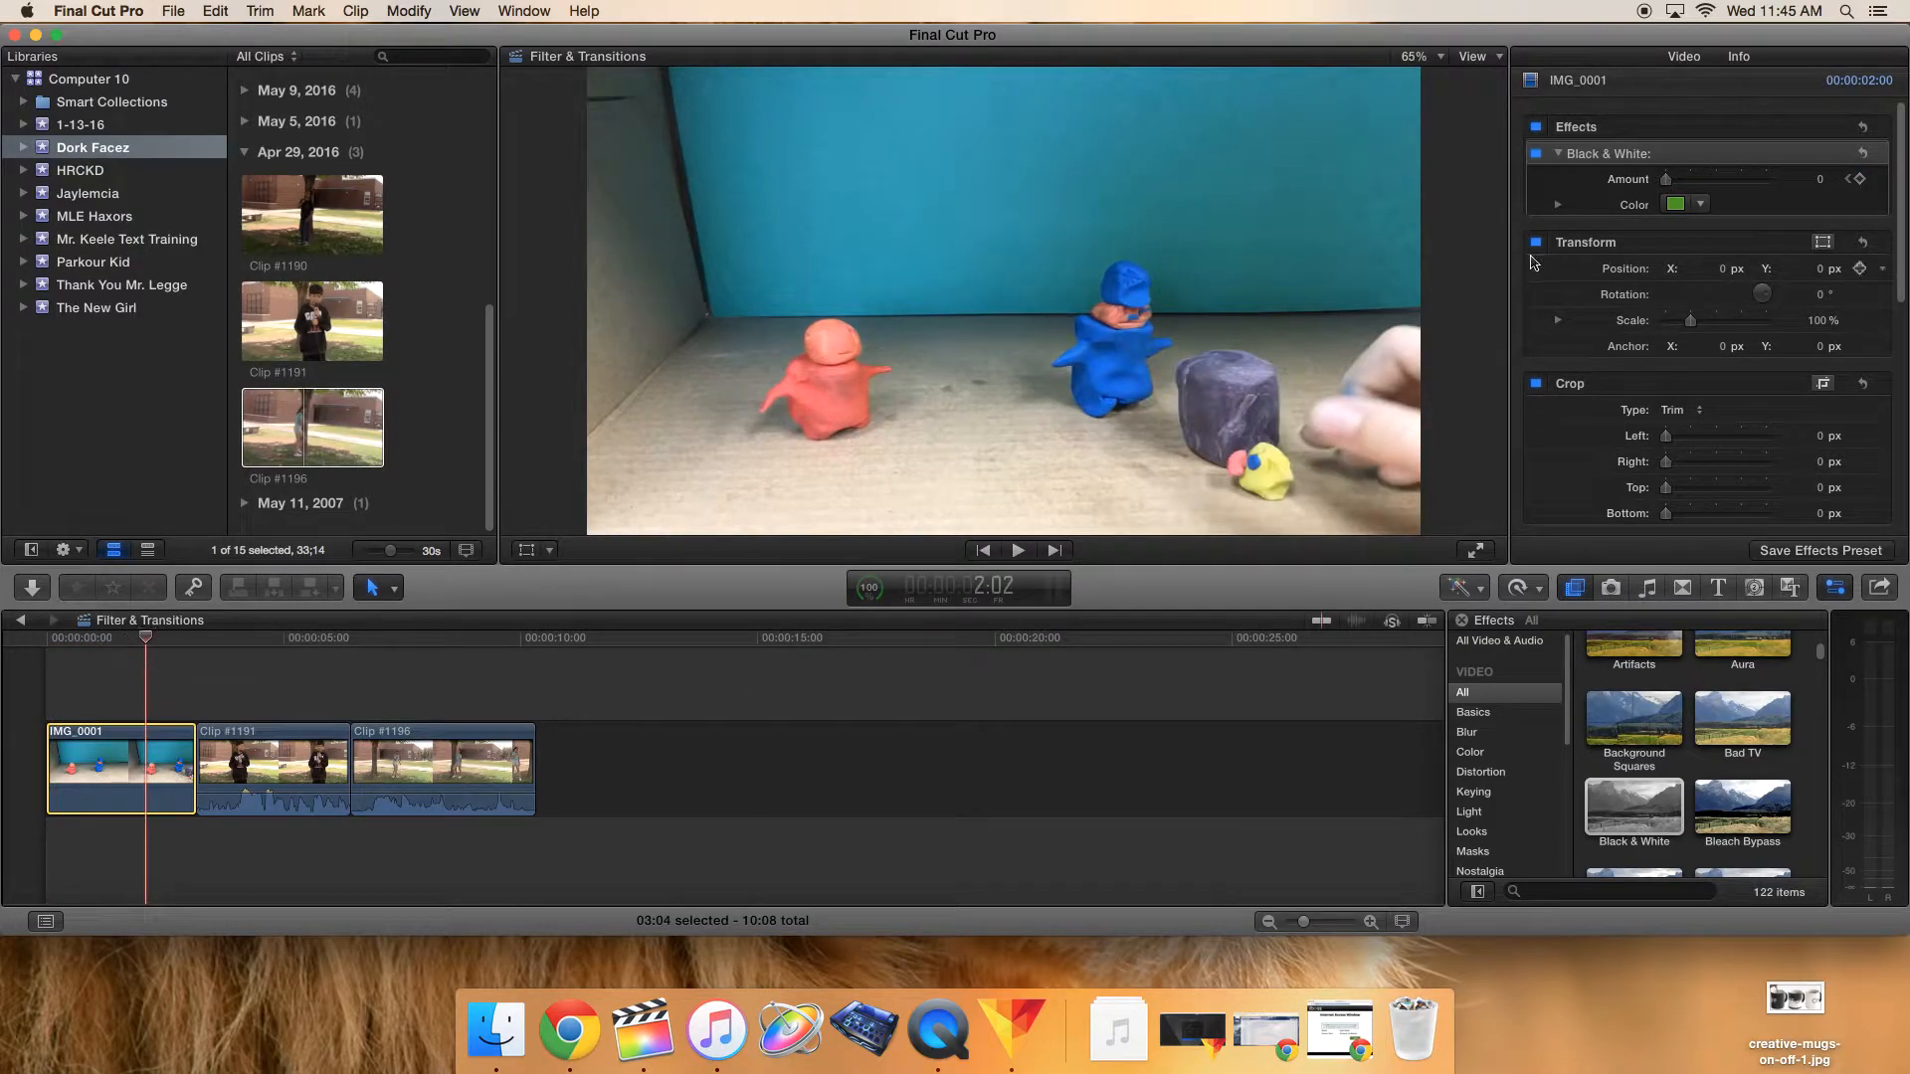
click(1859, 180)
drag(1666, 181, 1811, 184)
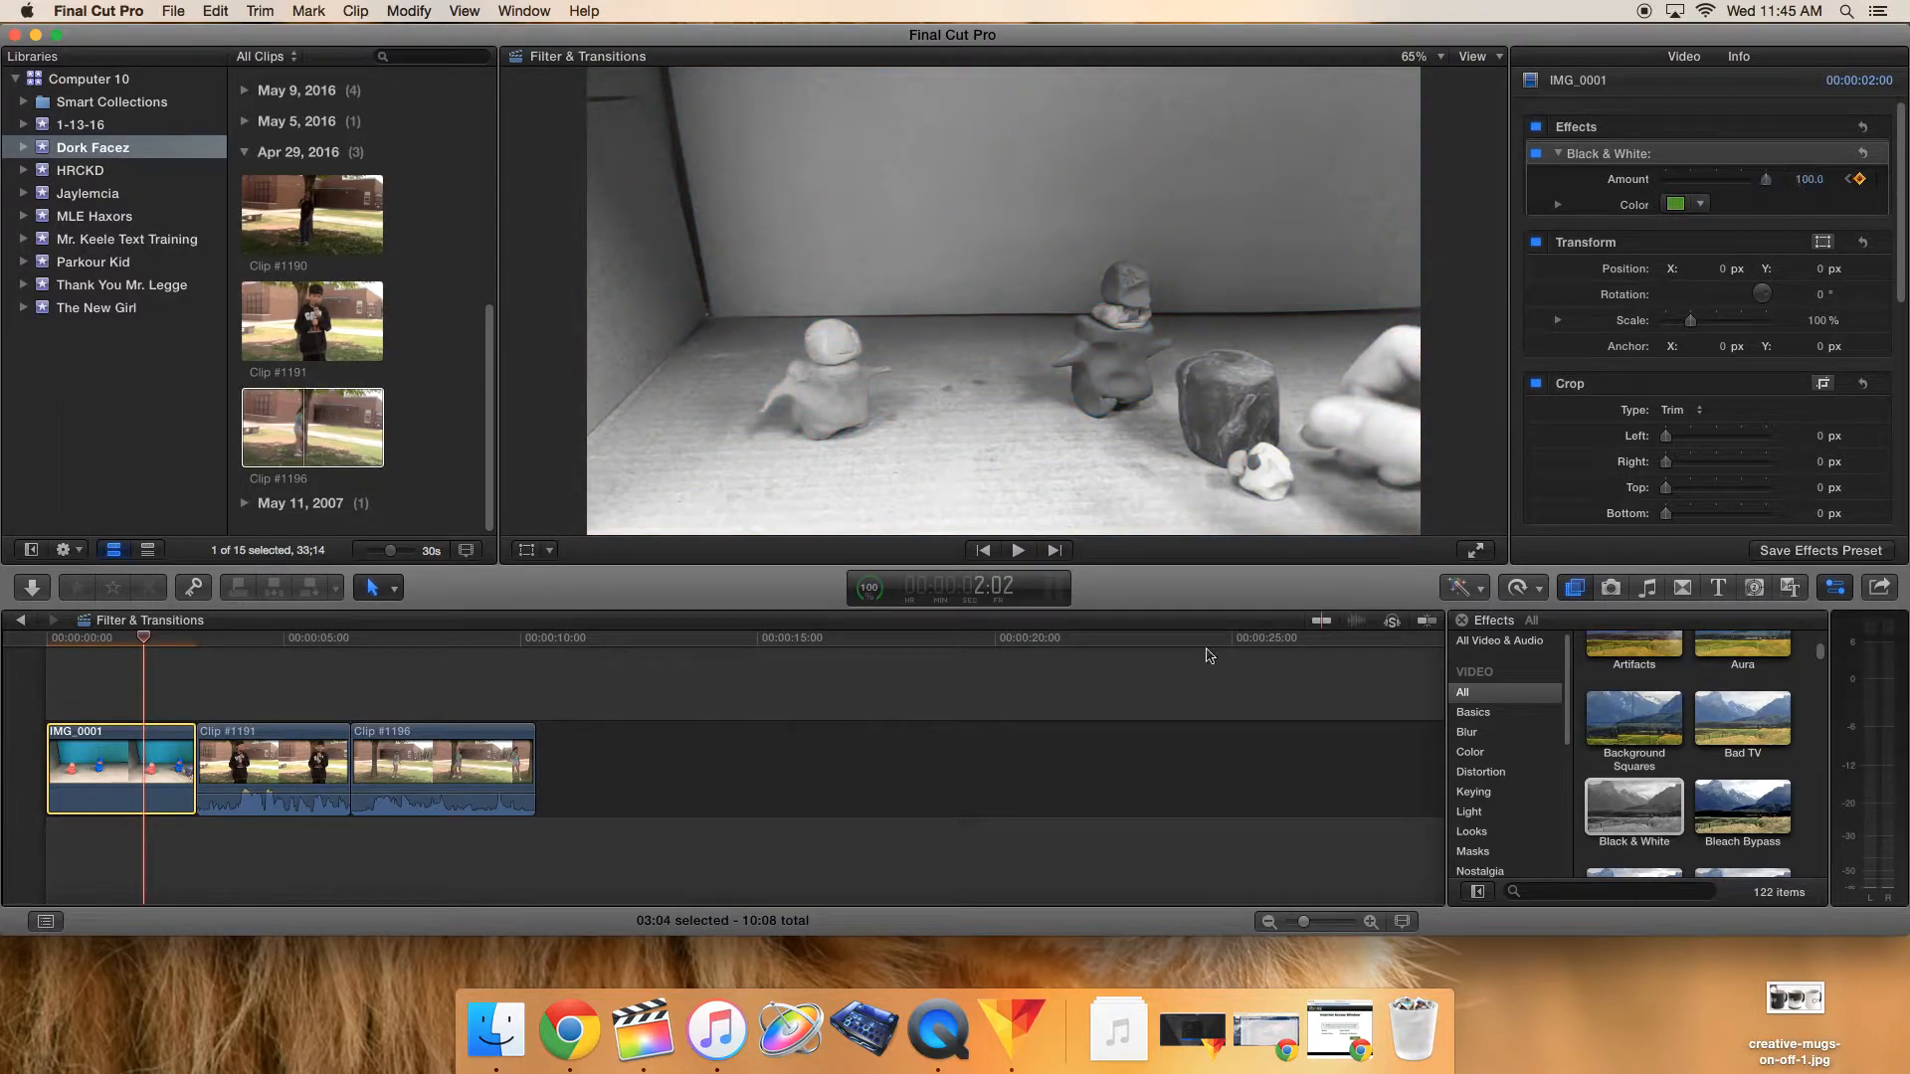
drag(144, 639, 4, 644)
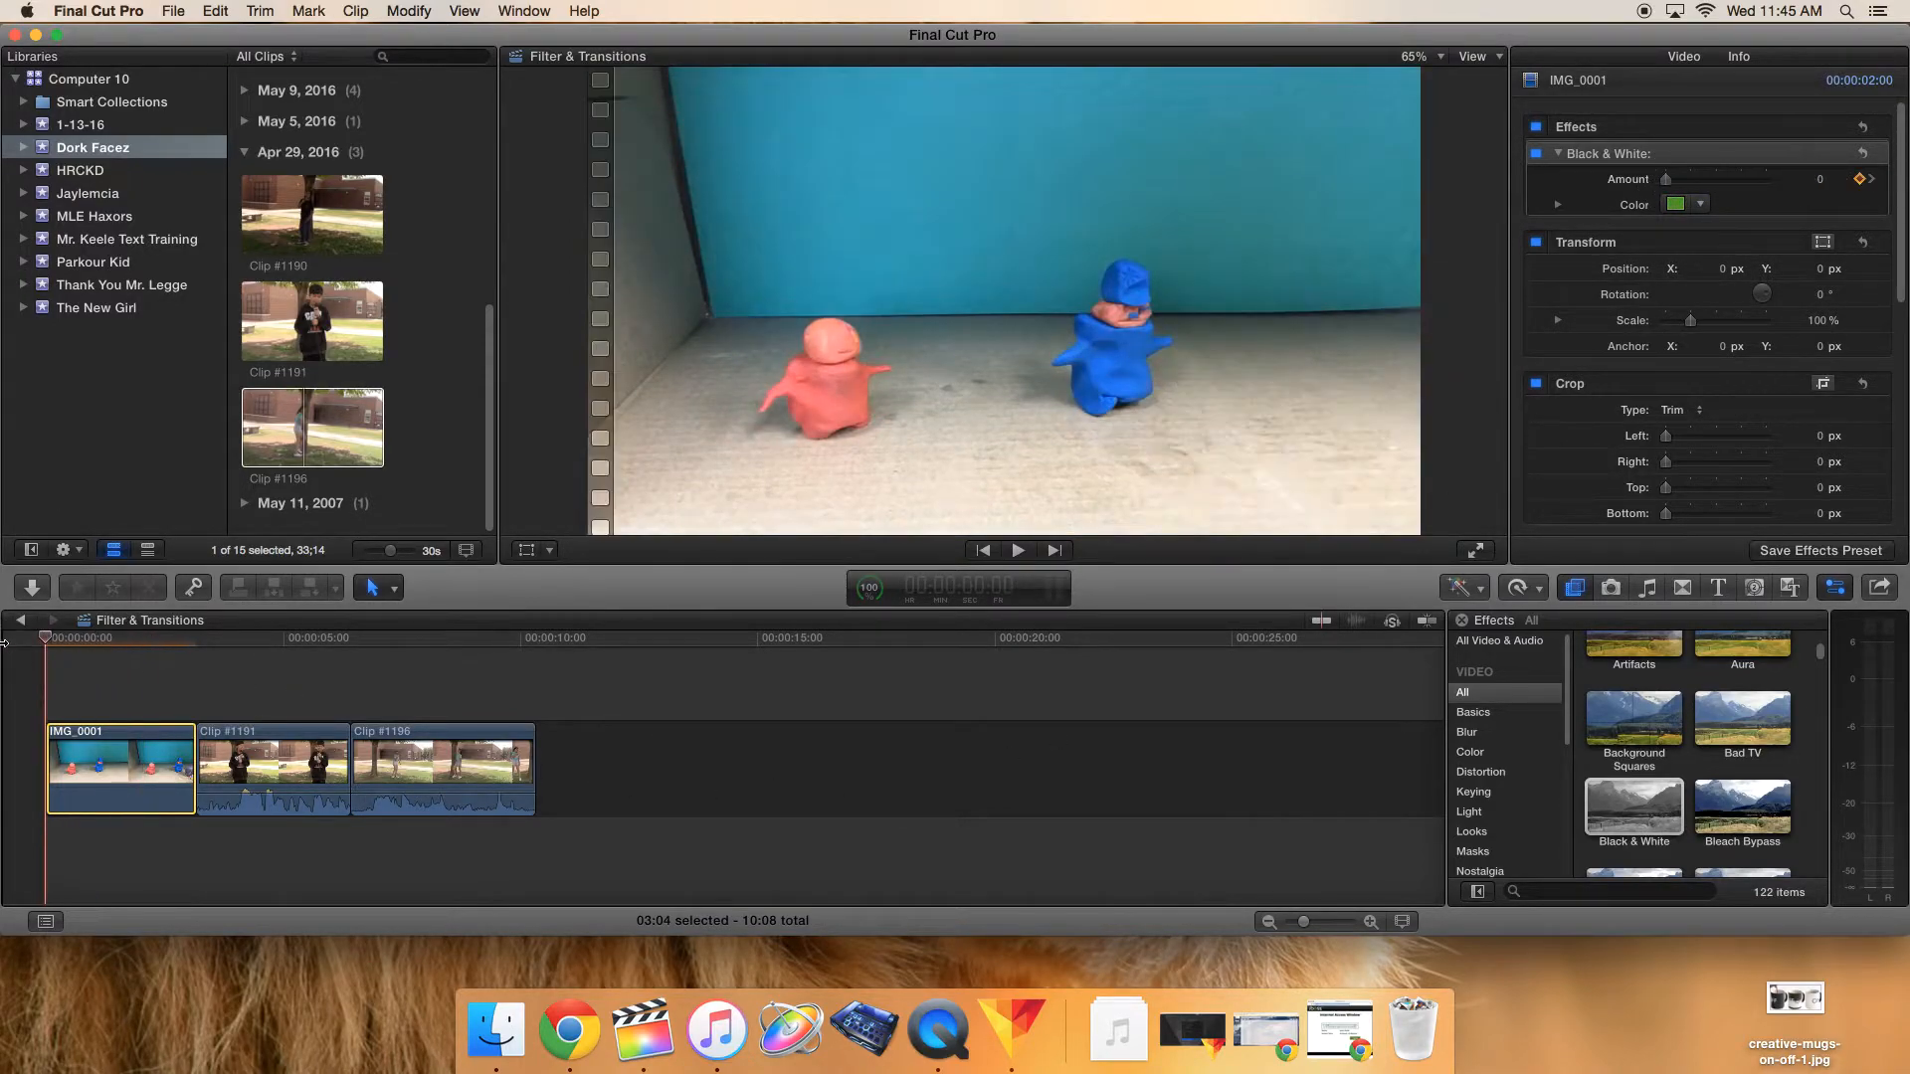
- Play the timeline from the start to check the Black & White fade on the IMG_0001 clip
key(space)
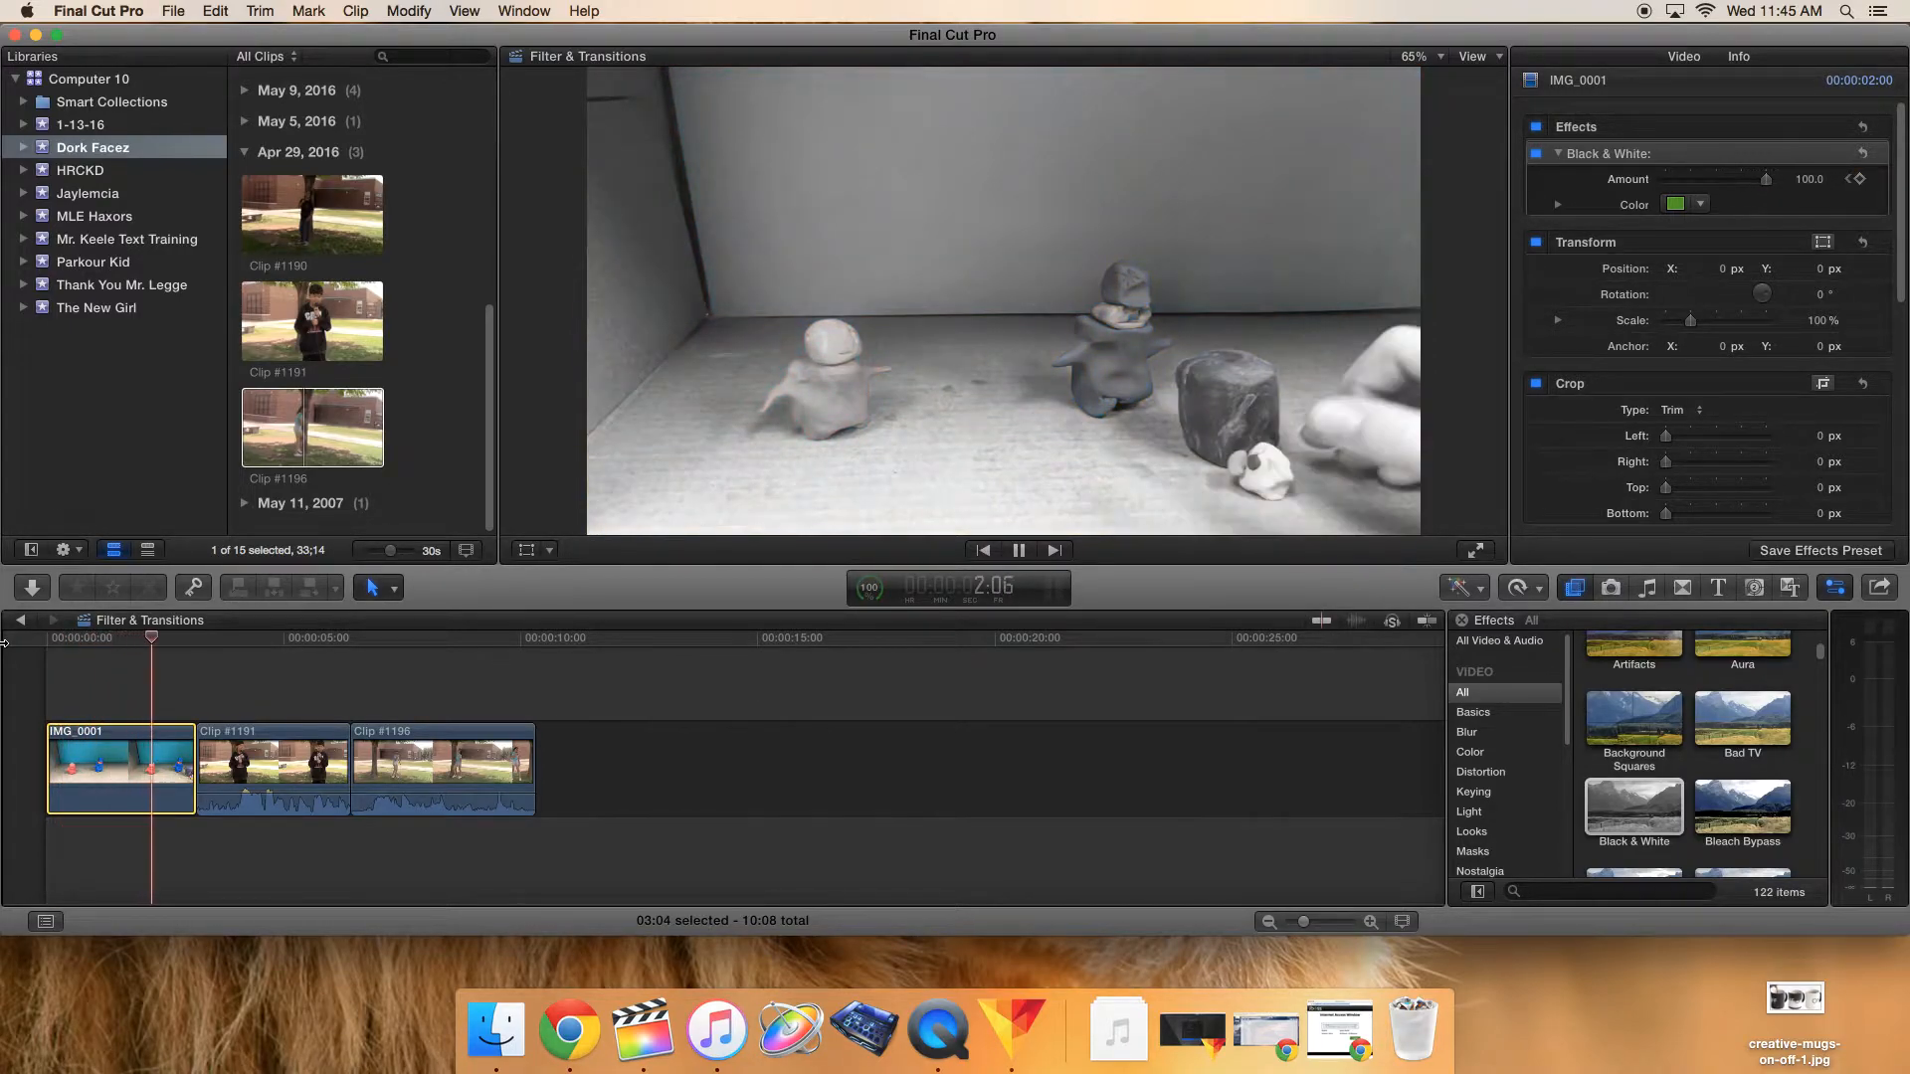
key(space)
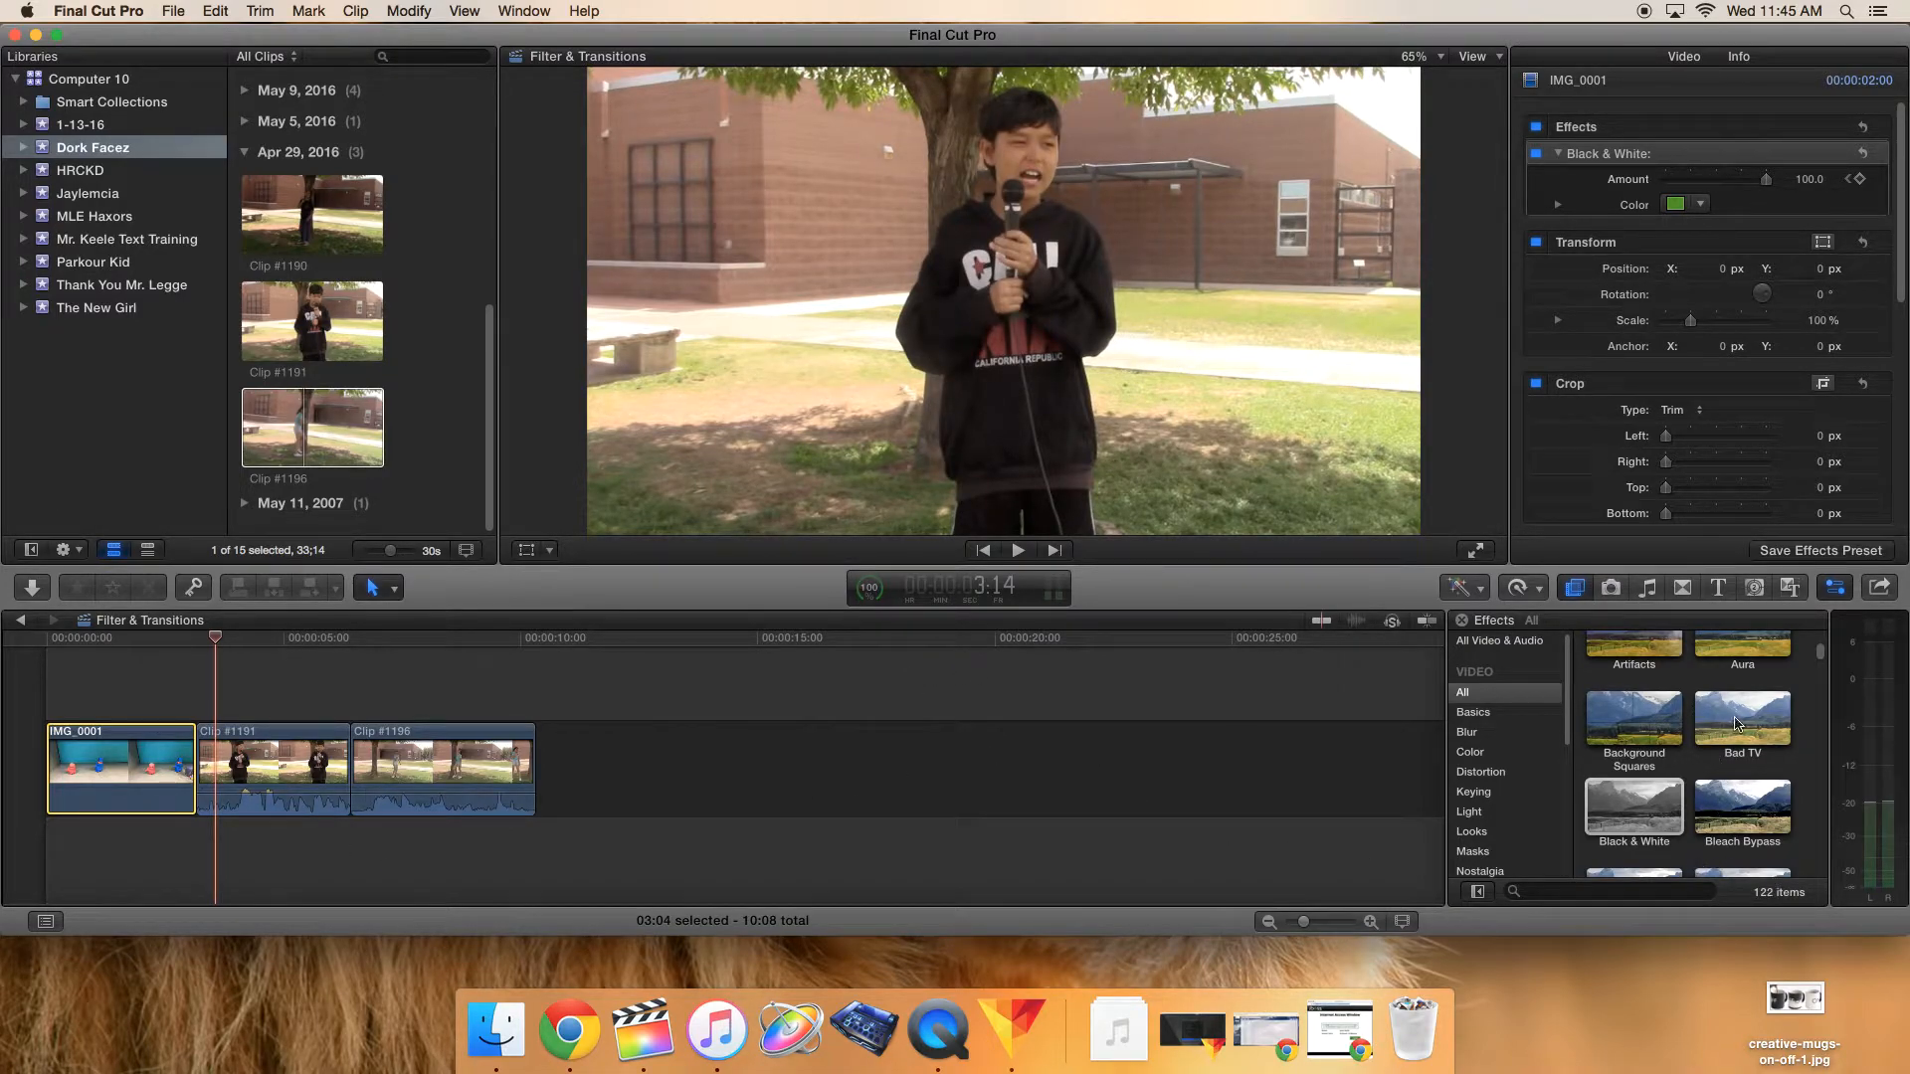
- Apply the Bad TV video effect to Clip #1191, play the clip back and return the playhead to about 3:23
drag(1736, 725, 293, 776)
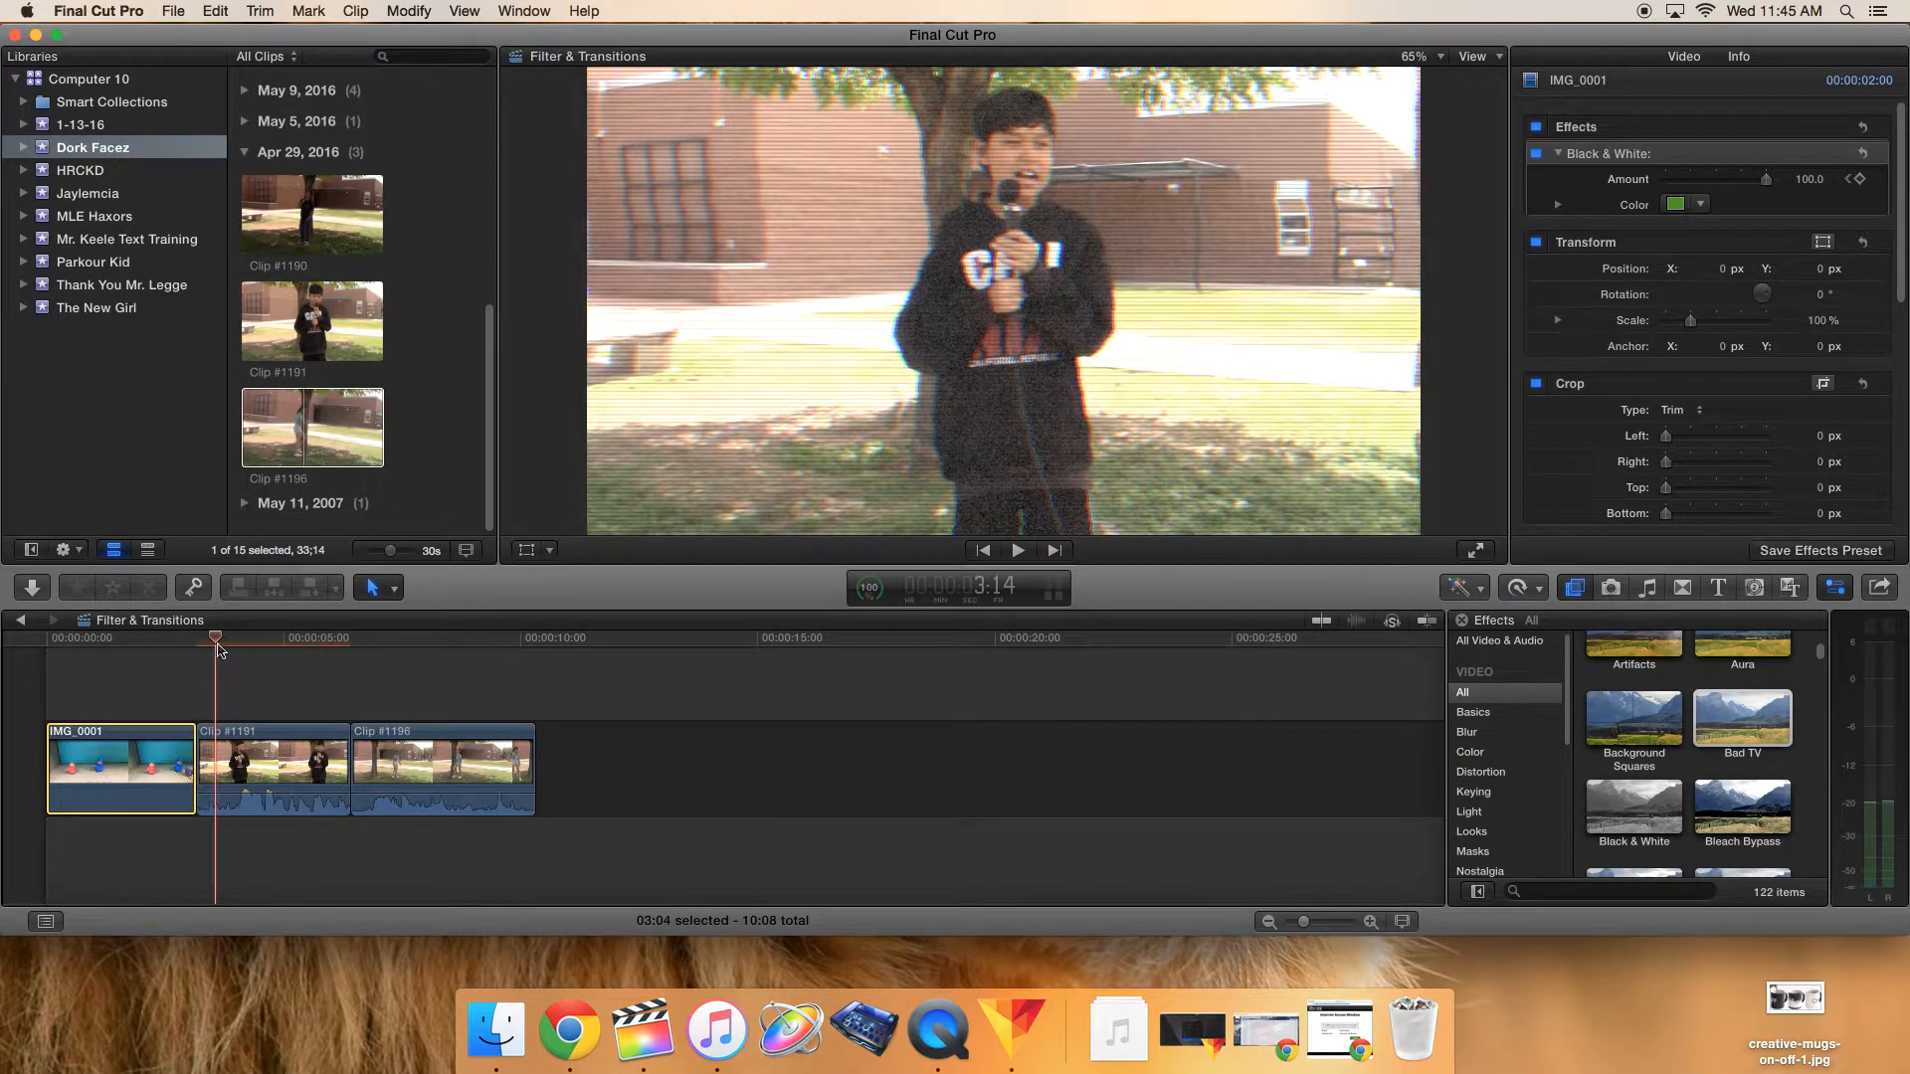
click(194, 651)
key(space)
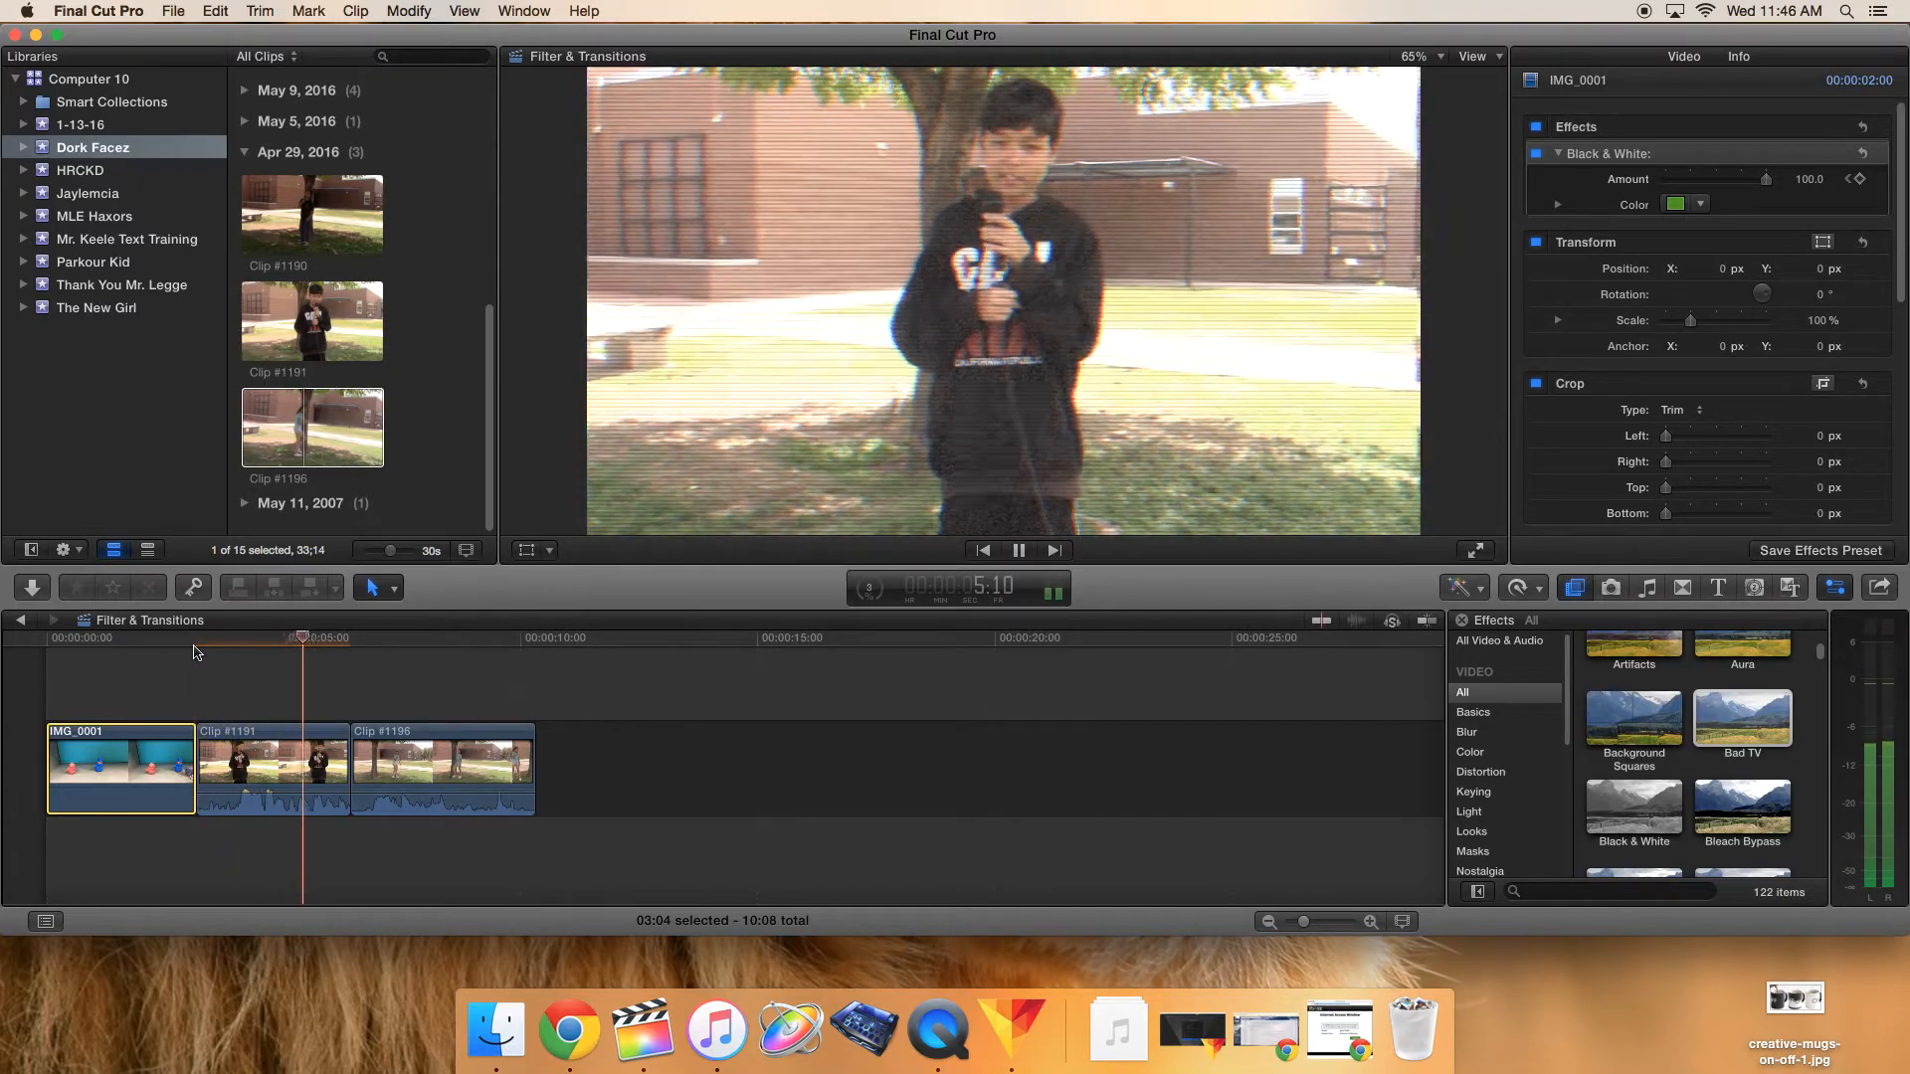
key(space)
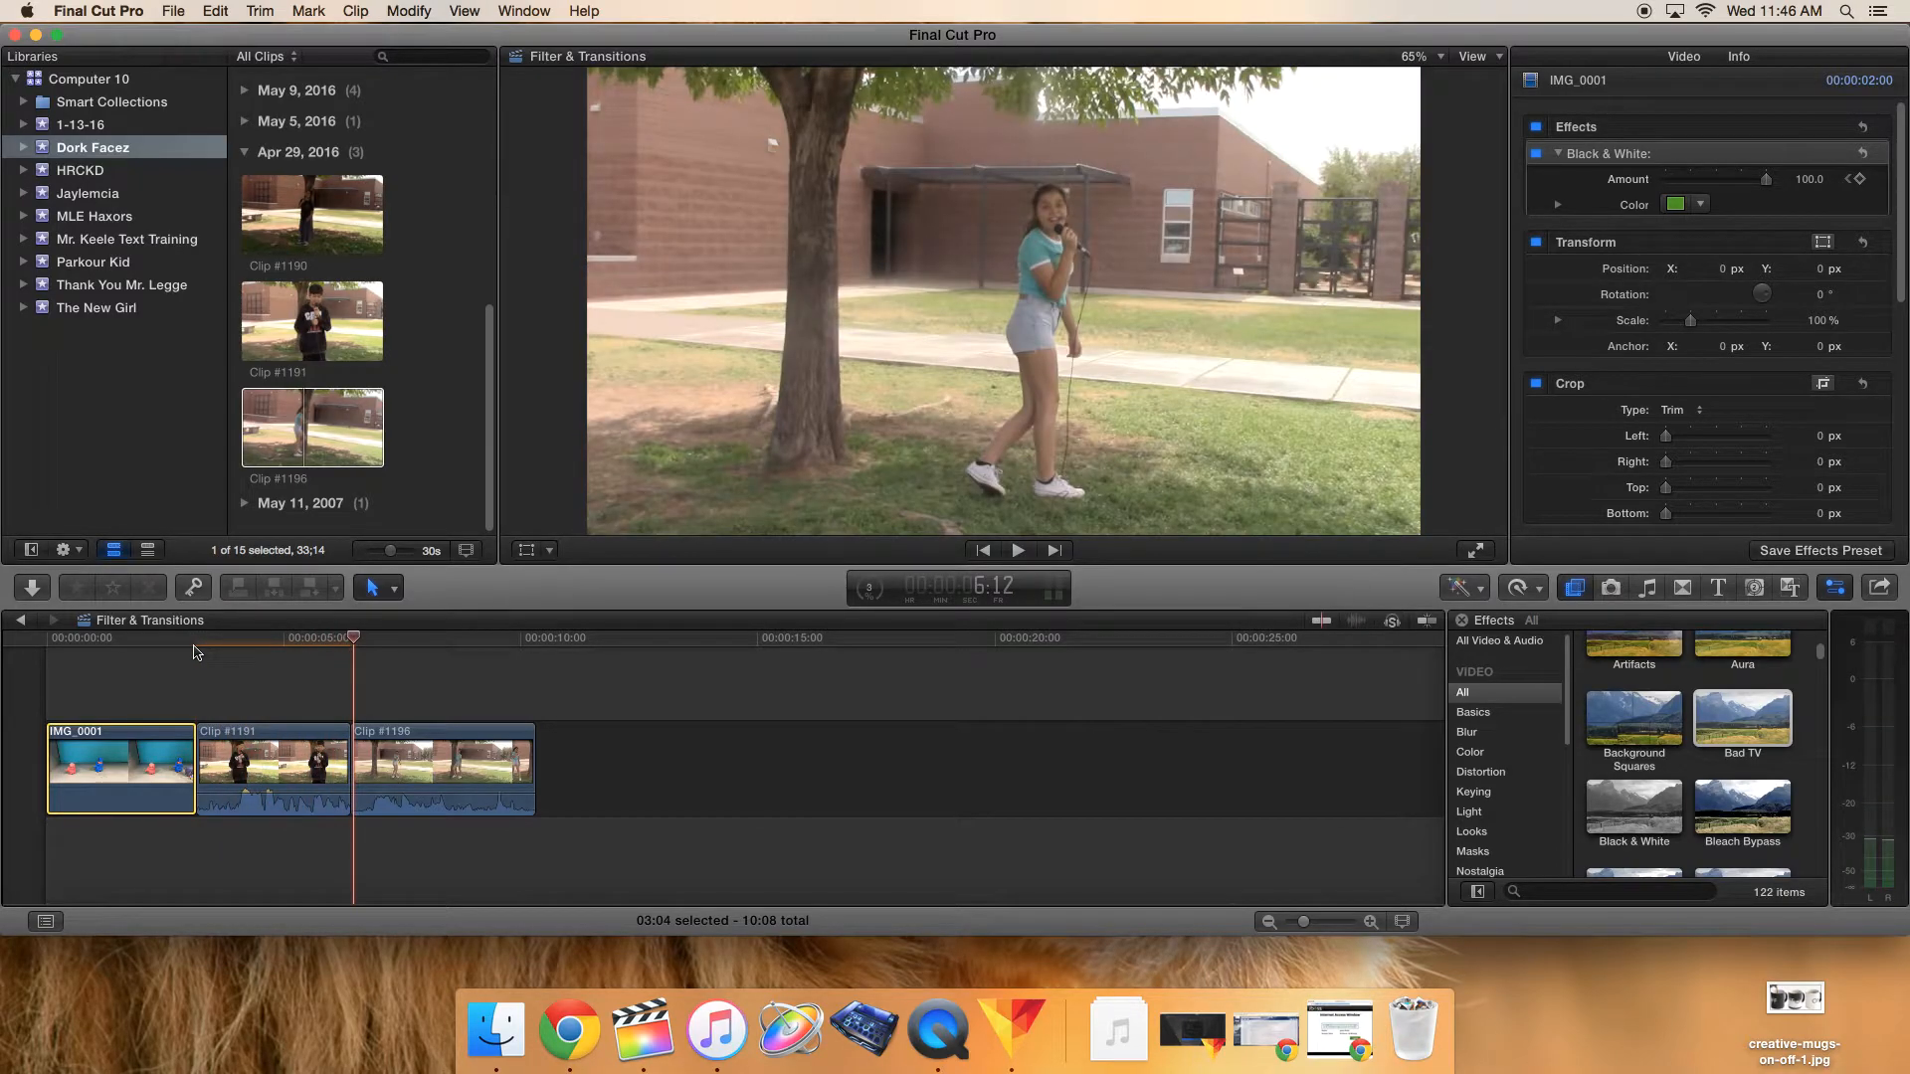
drag(351, 642, 235, 665)
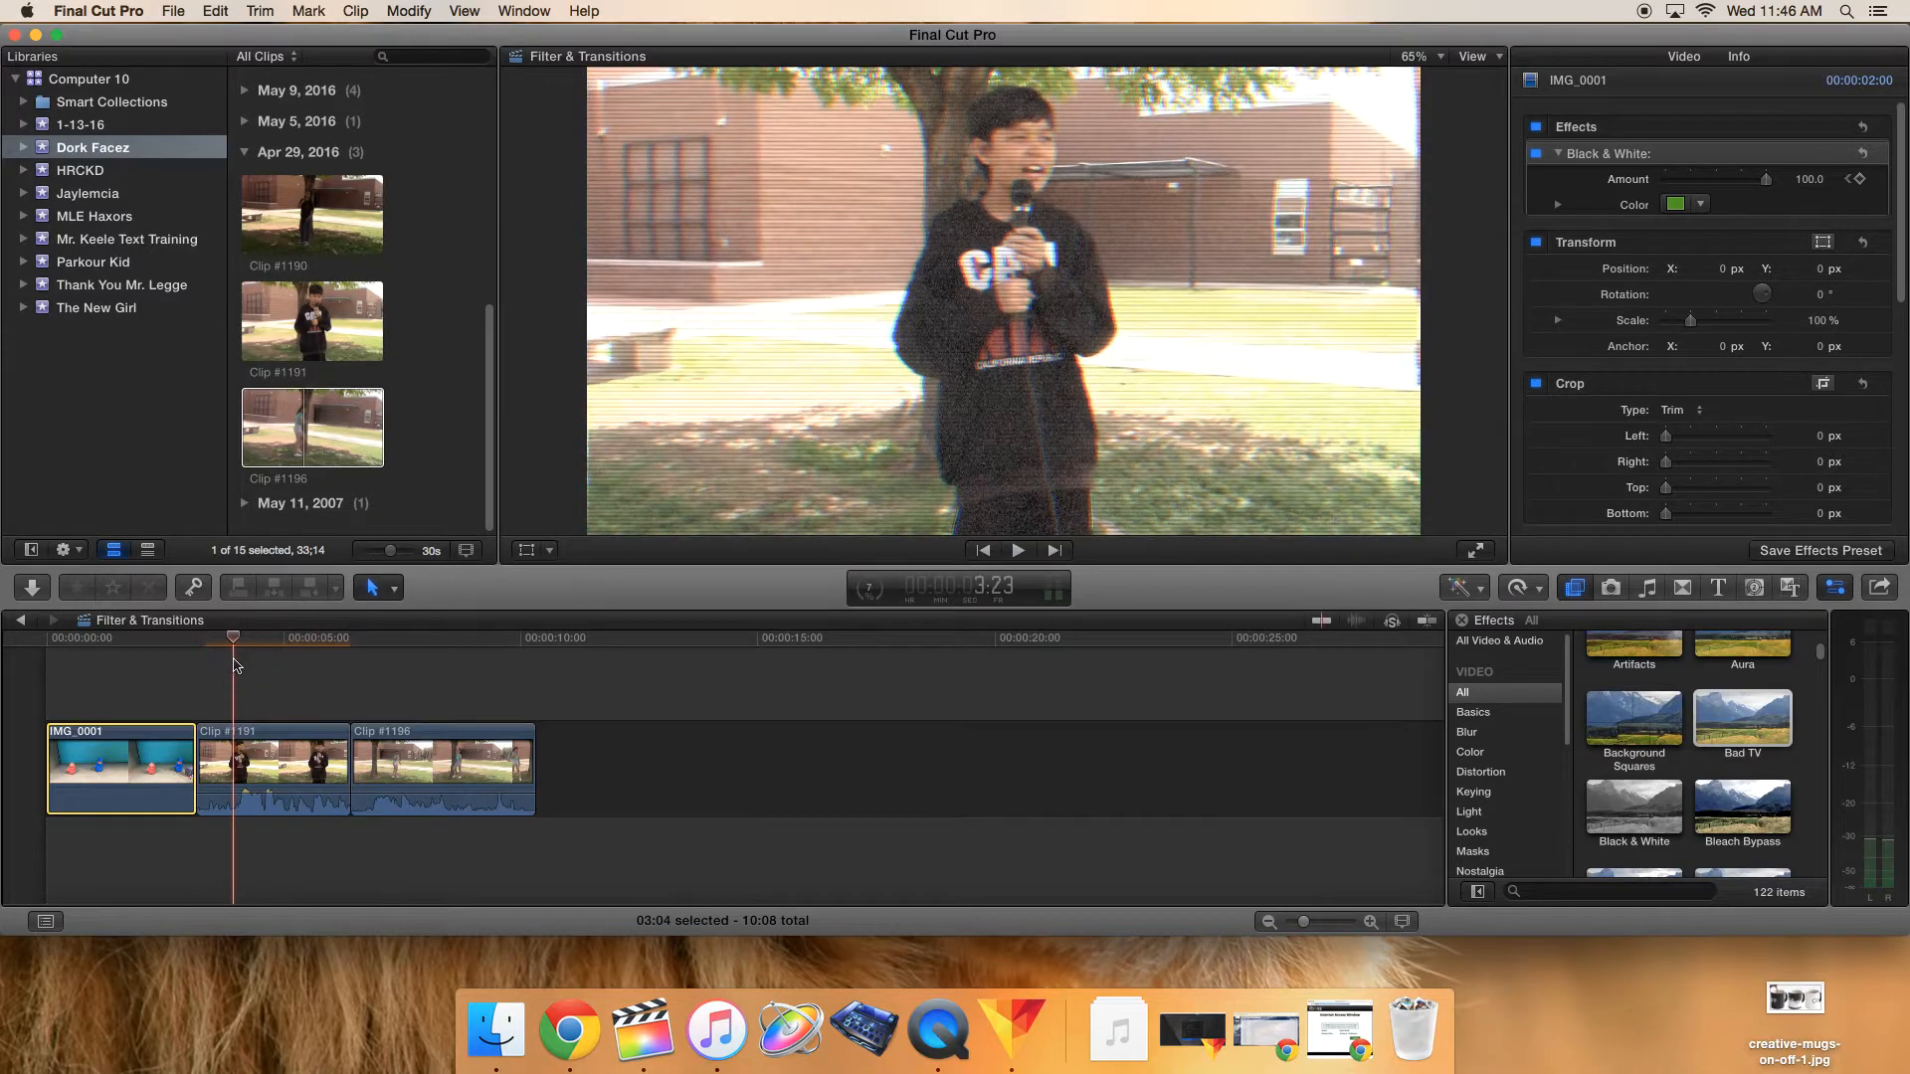
- Find the Voice audio effects and apply the Monster effect to Clip #1191
click(1577, 589)
click(1576, 589)
scroll(1492, 824, down, 3)
click(1470, 866)
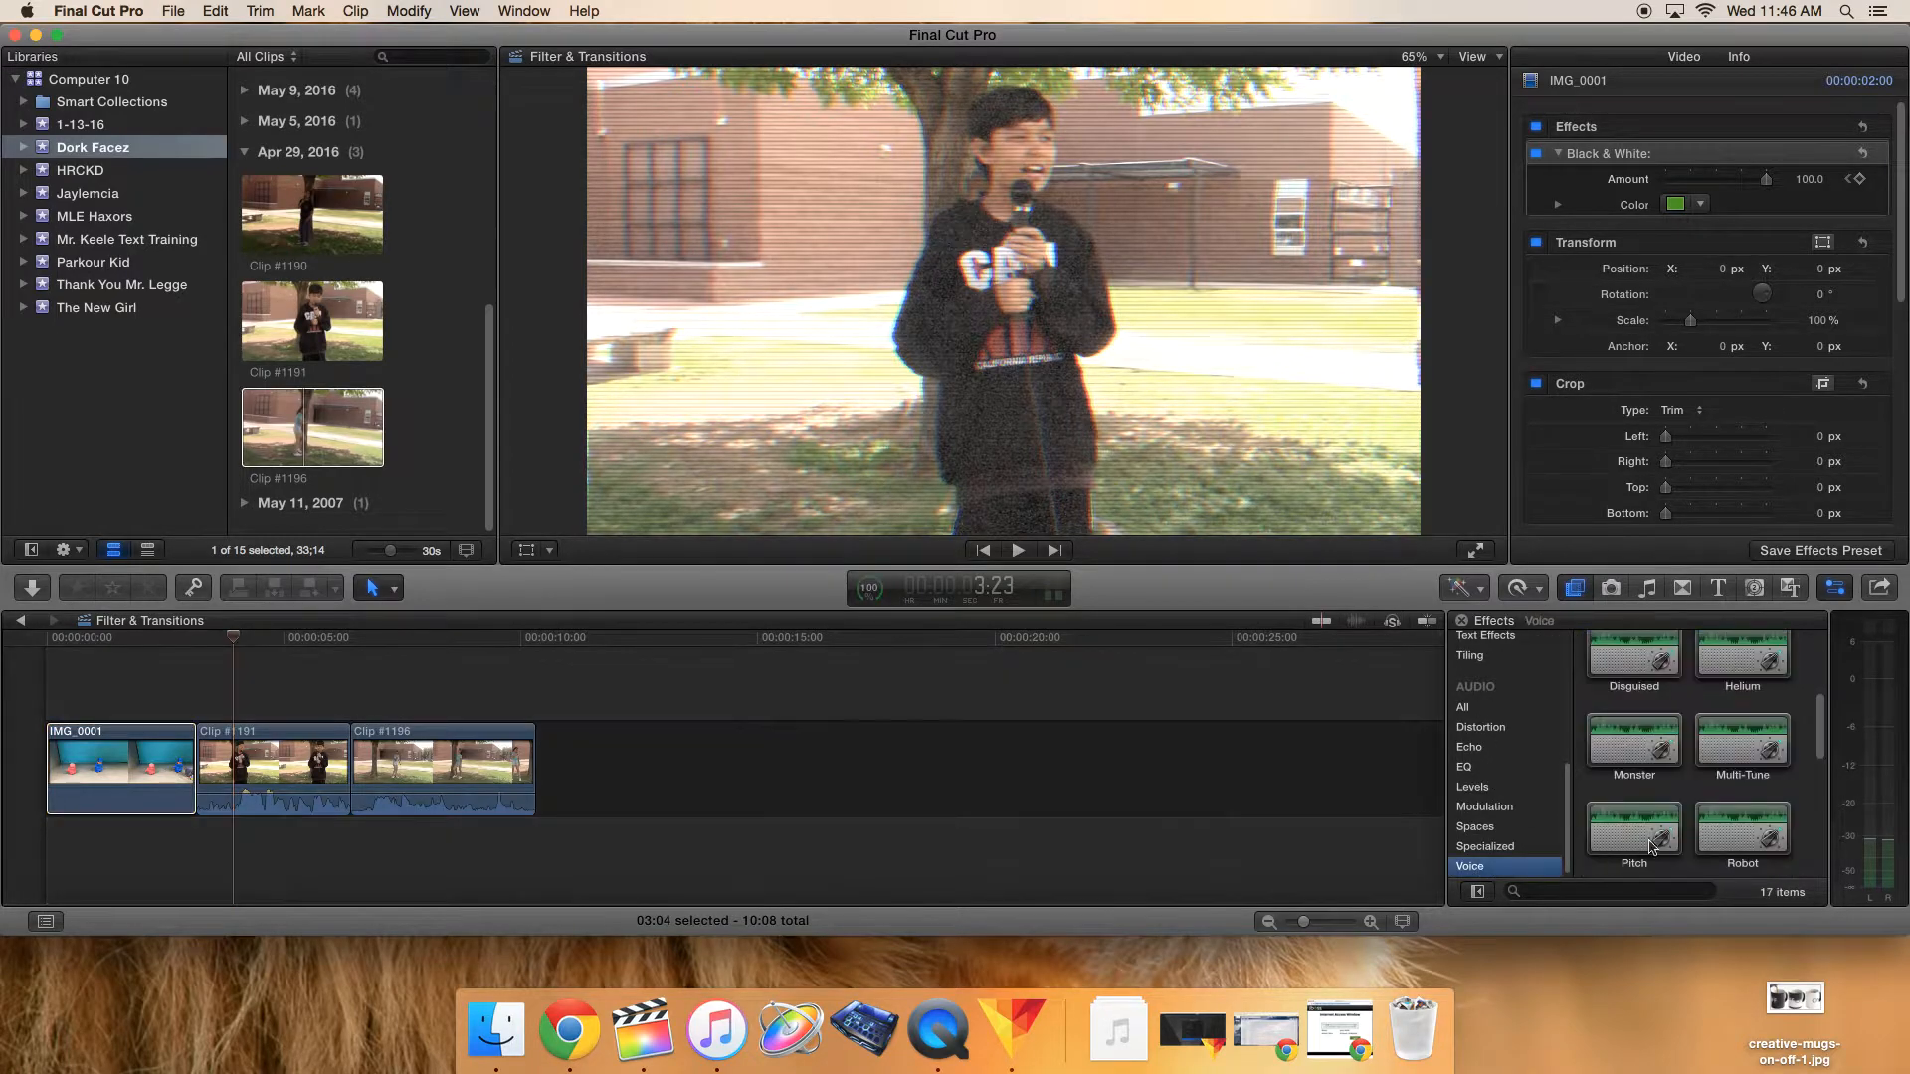
drag(1681, 741, 326, 770)
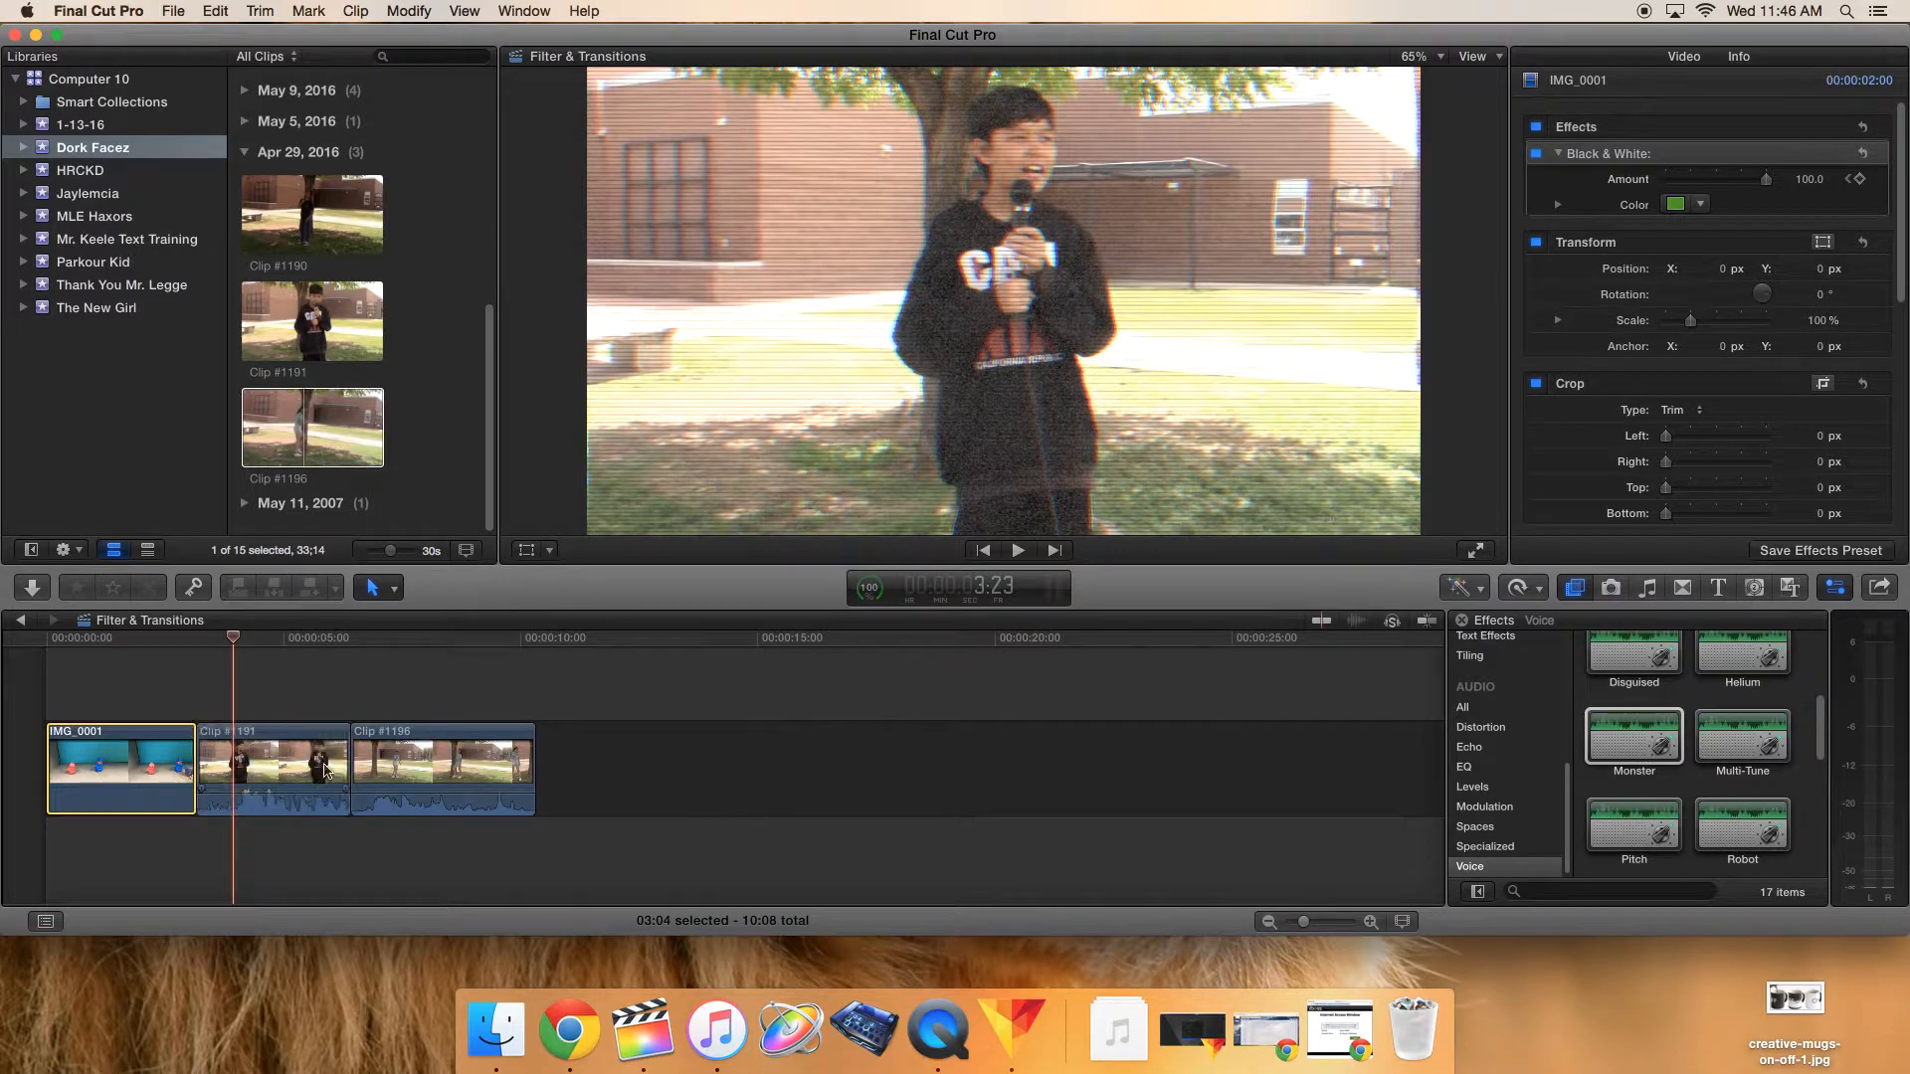
- Play back Clip #1191 with its effects, extend its end to a duration of 3:15 and park the playhead at 4:17
click(200, 642)
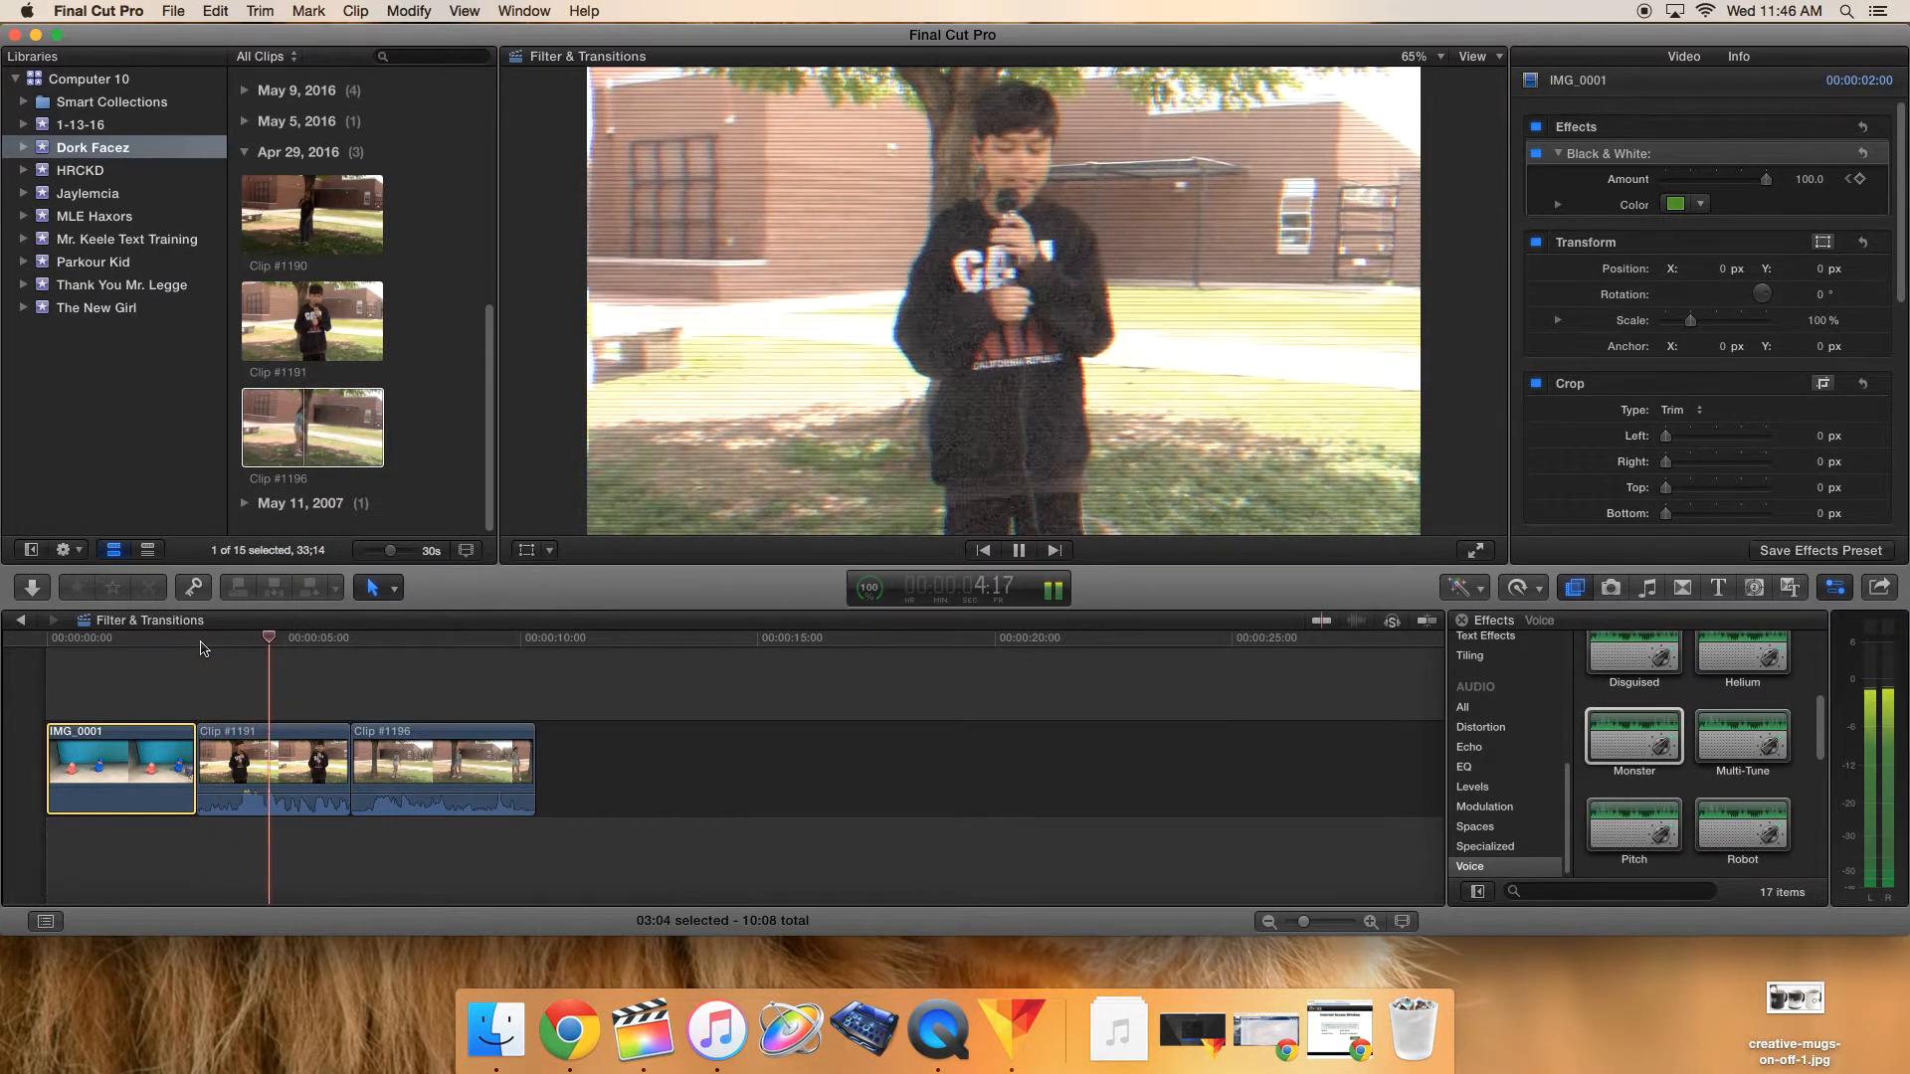
key(space)
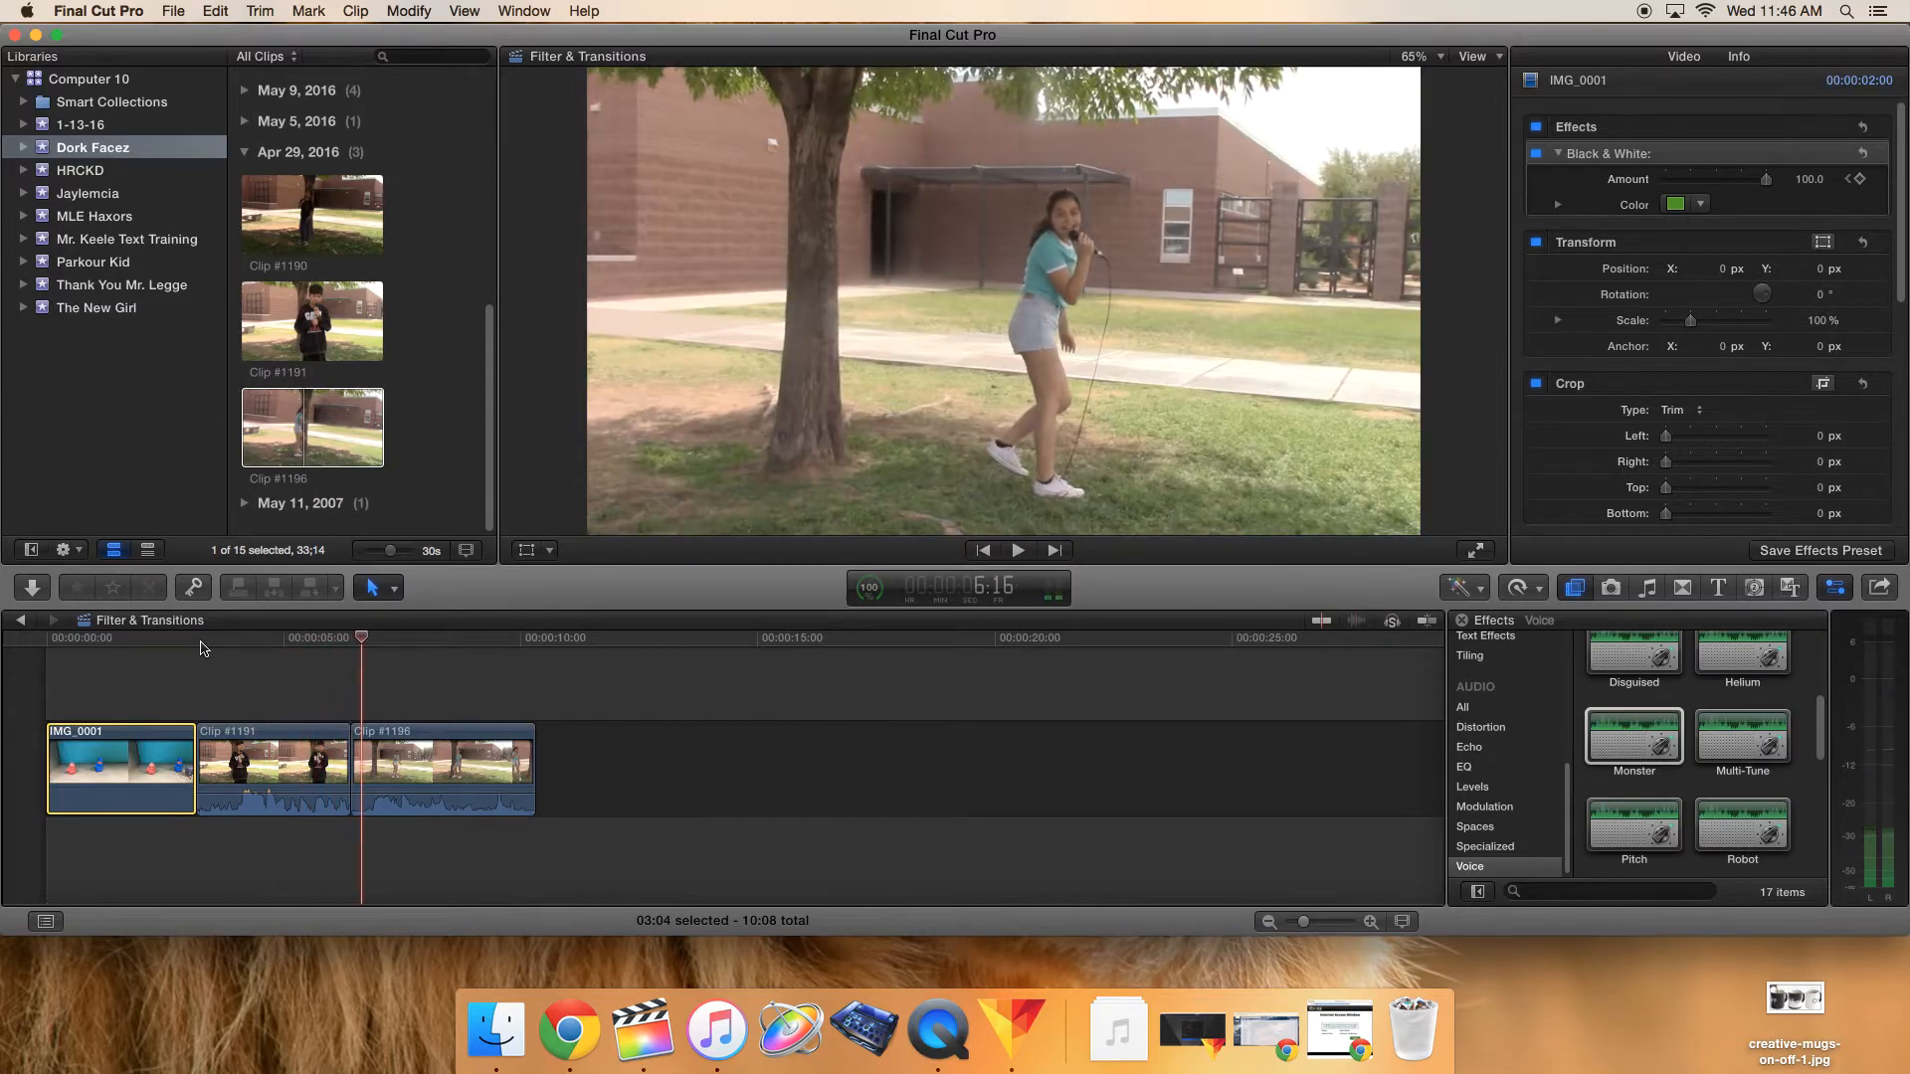
drag(350, 766, 269, 664)
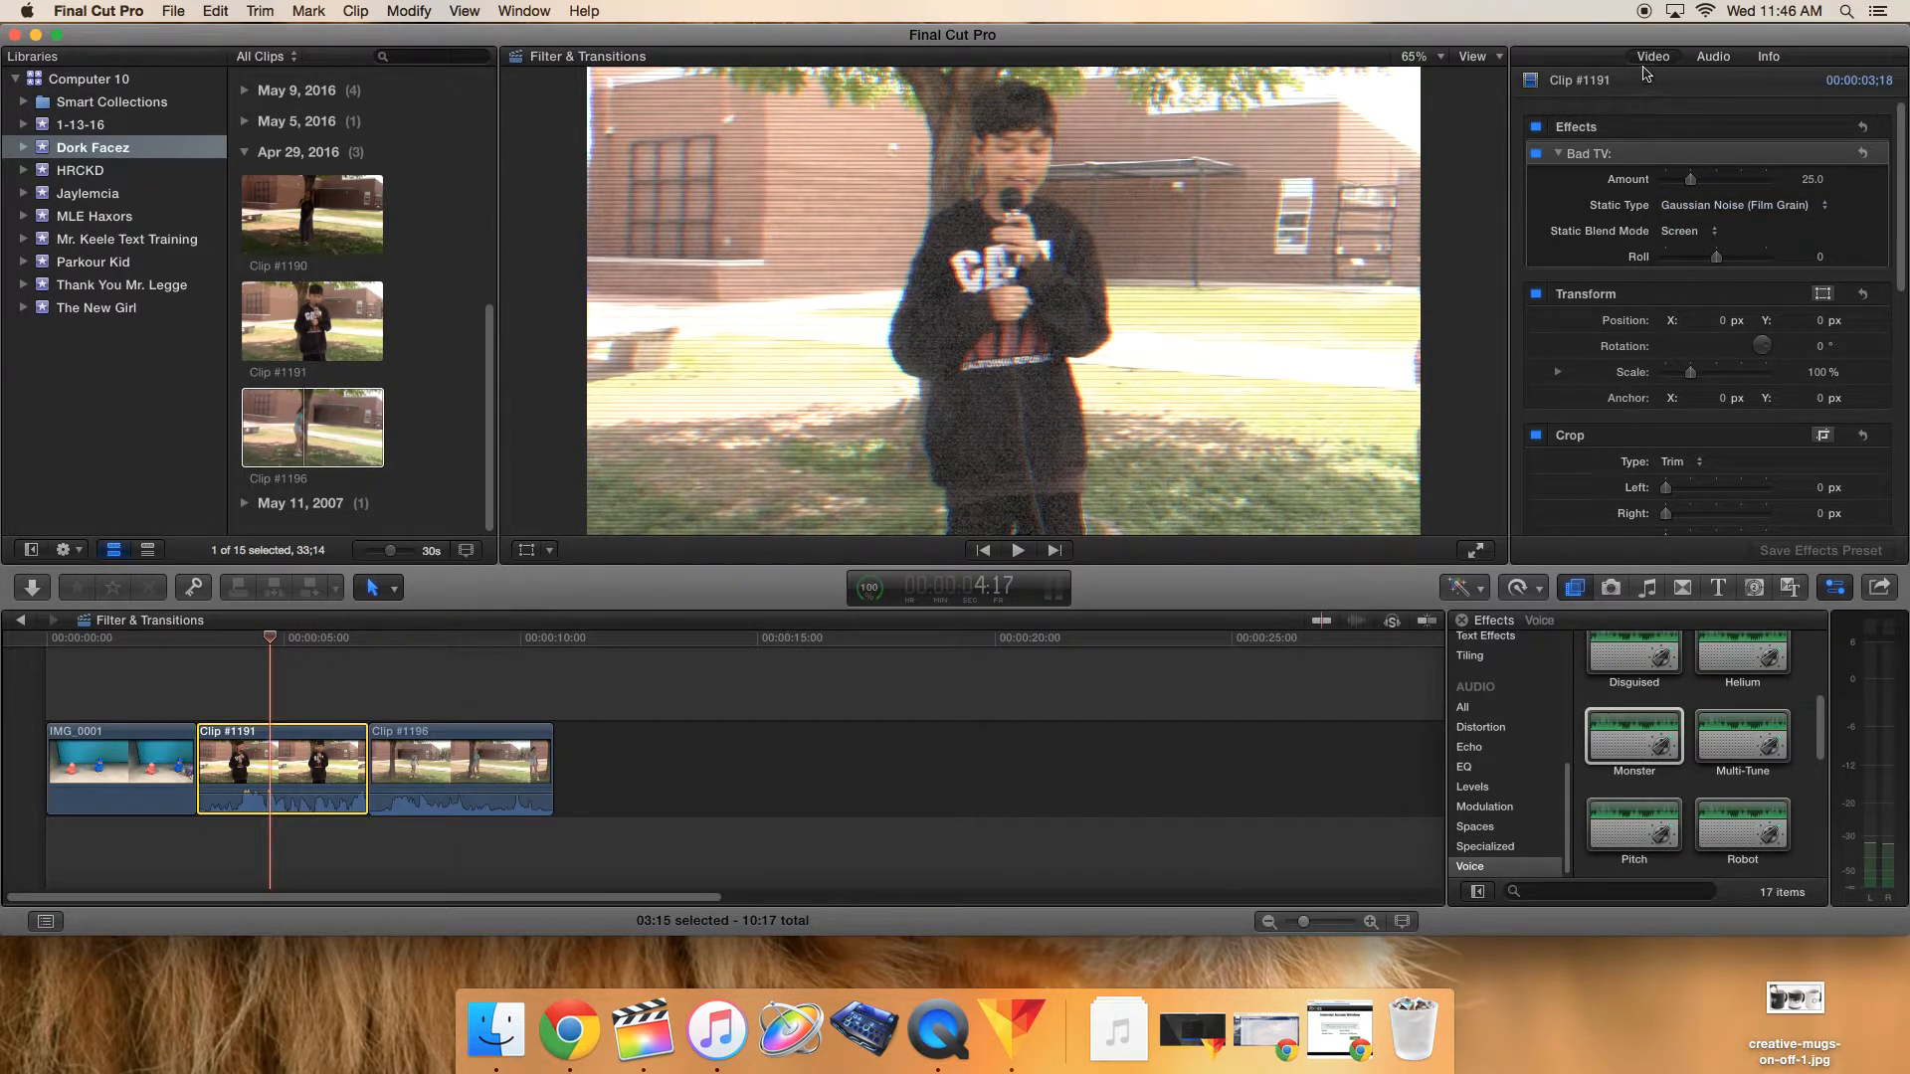
- Raise the Monster effect's amount on Clip #1191 to 100 and play the clip back from near its start
click(1715, 58)
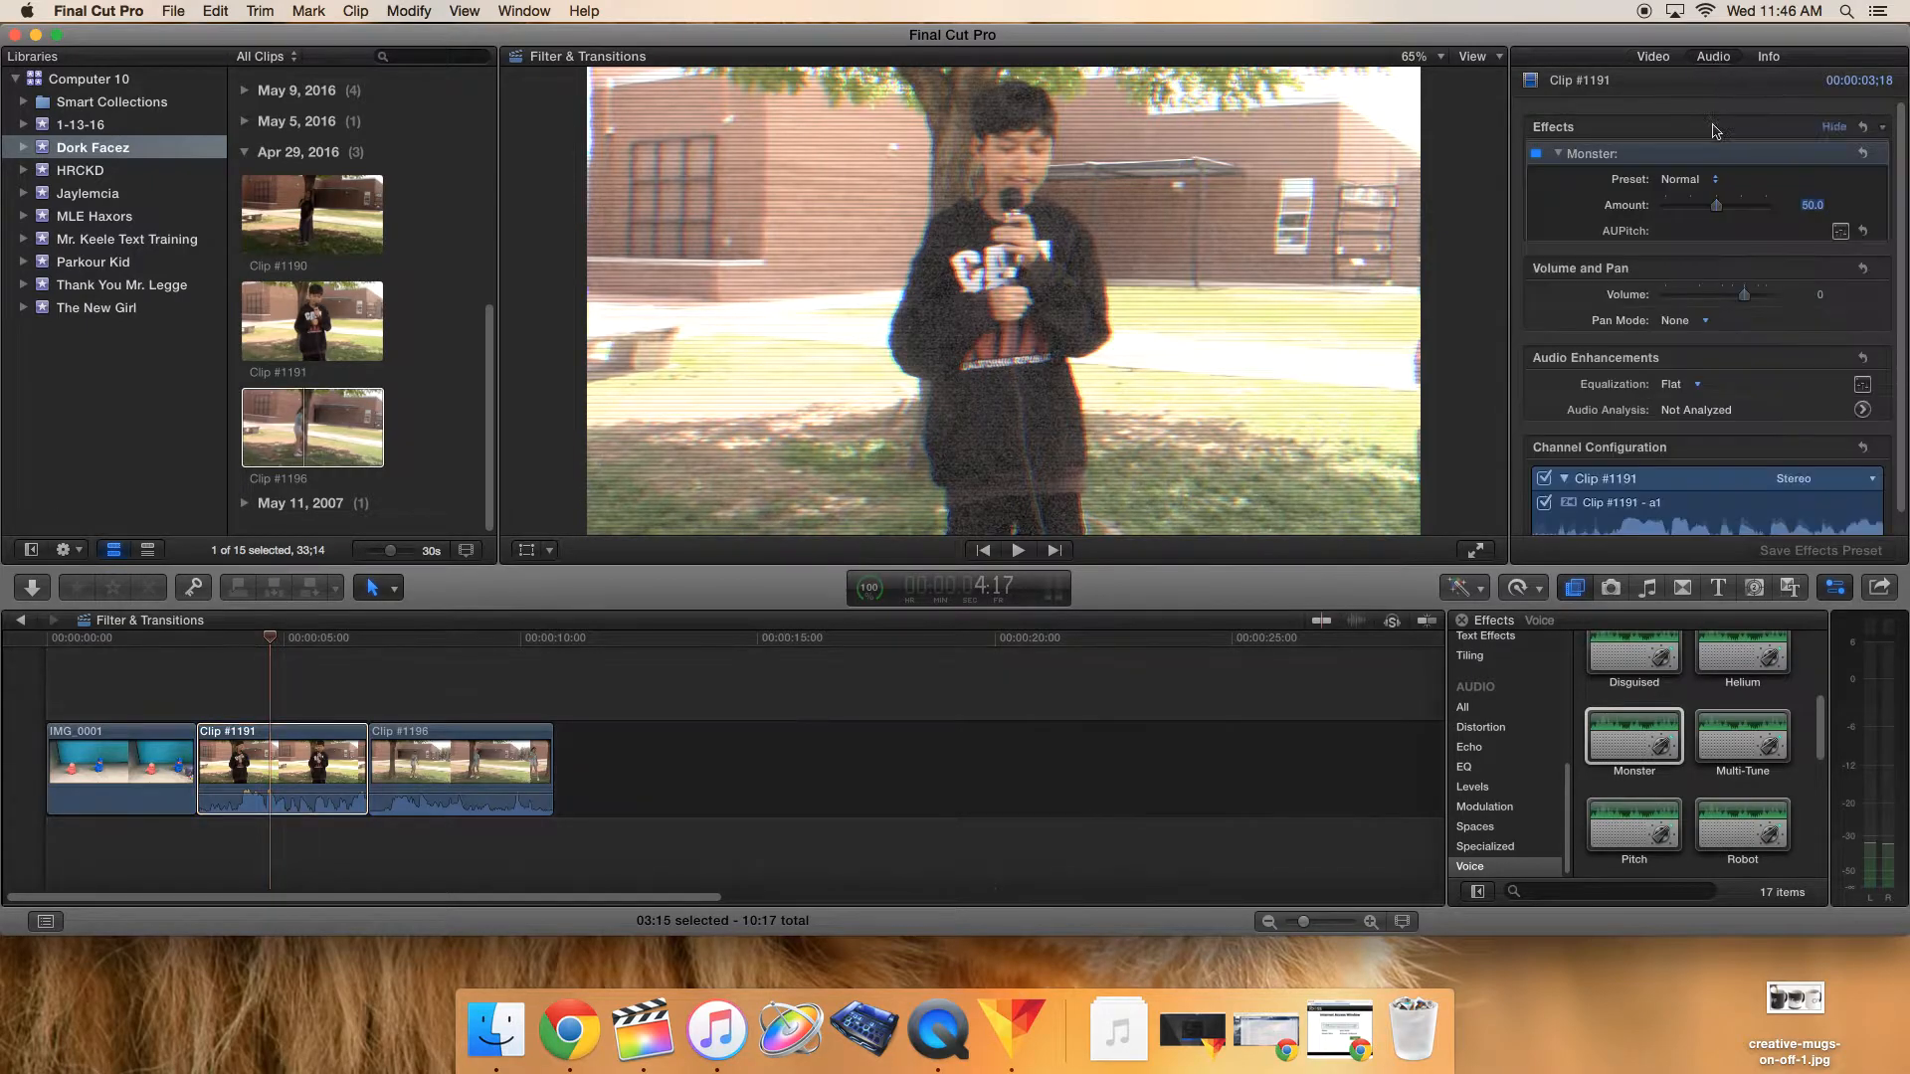
drag(1719, 209, 1803, 206)
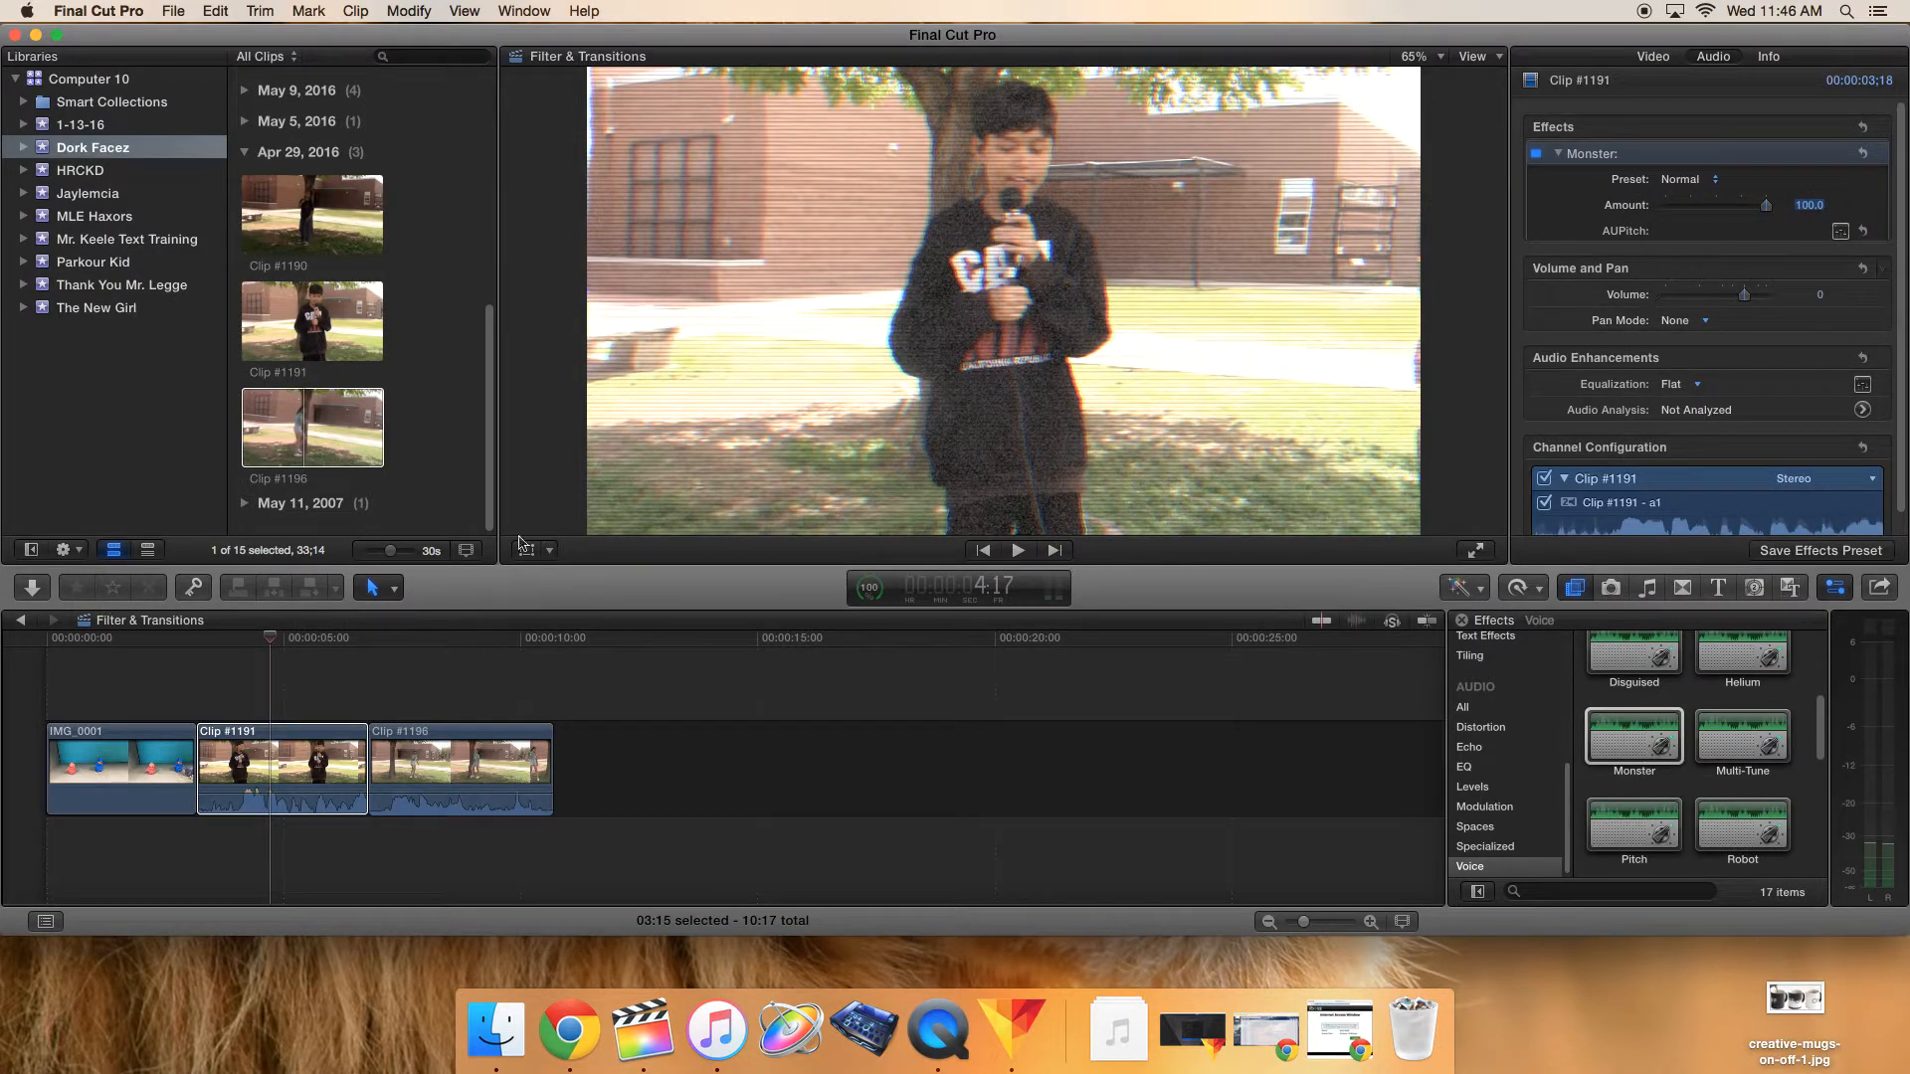
click(211, 642)
key(space)
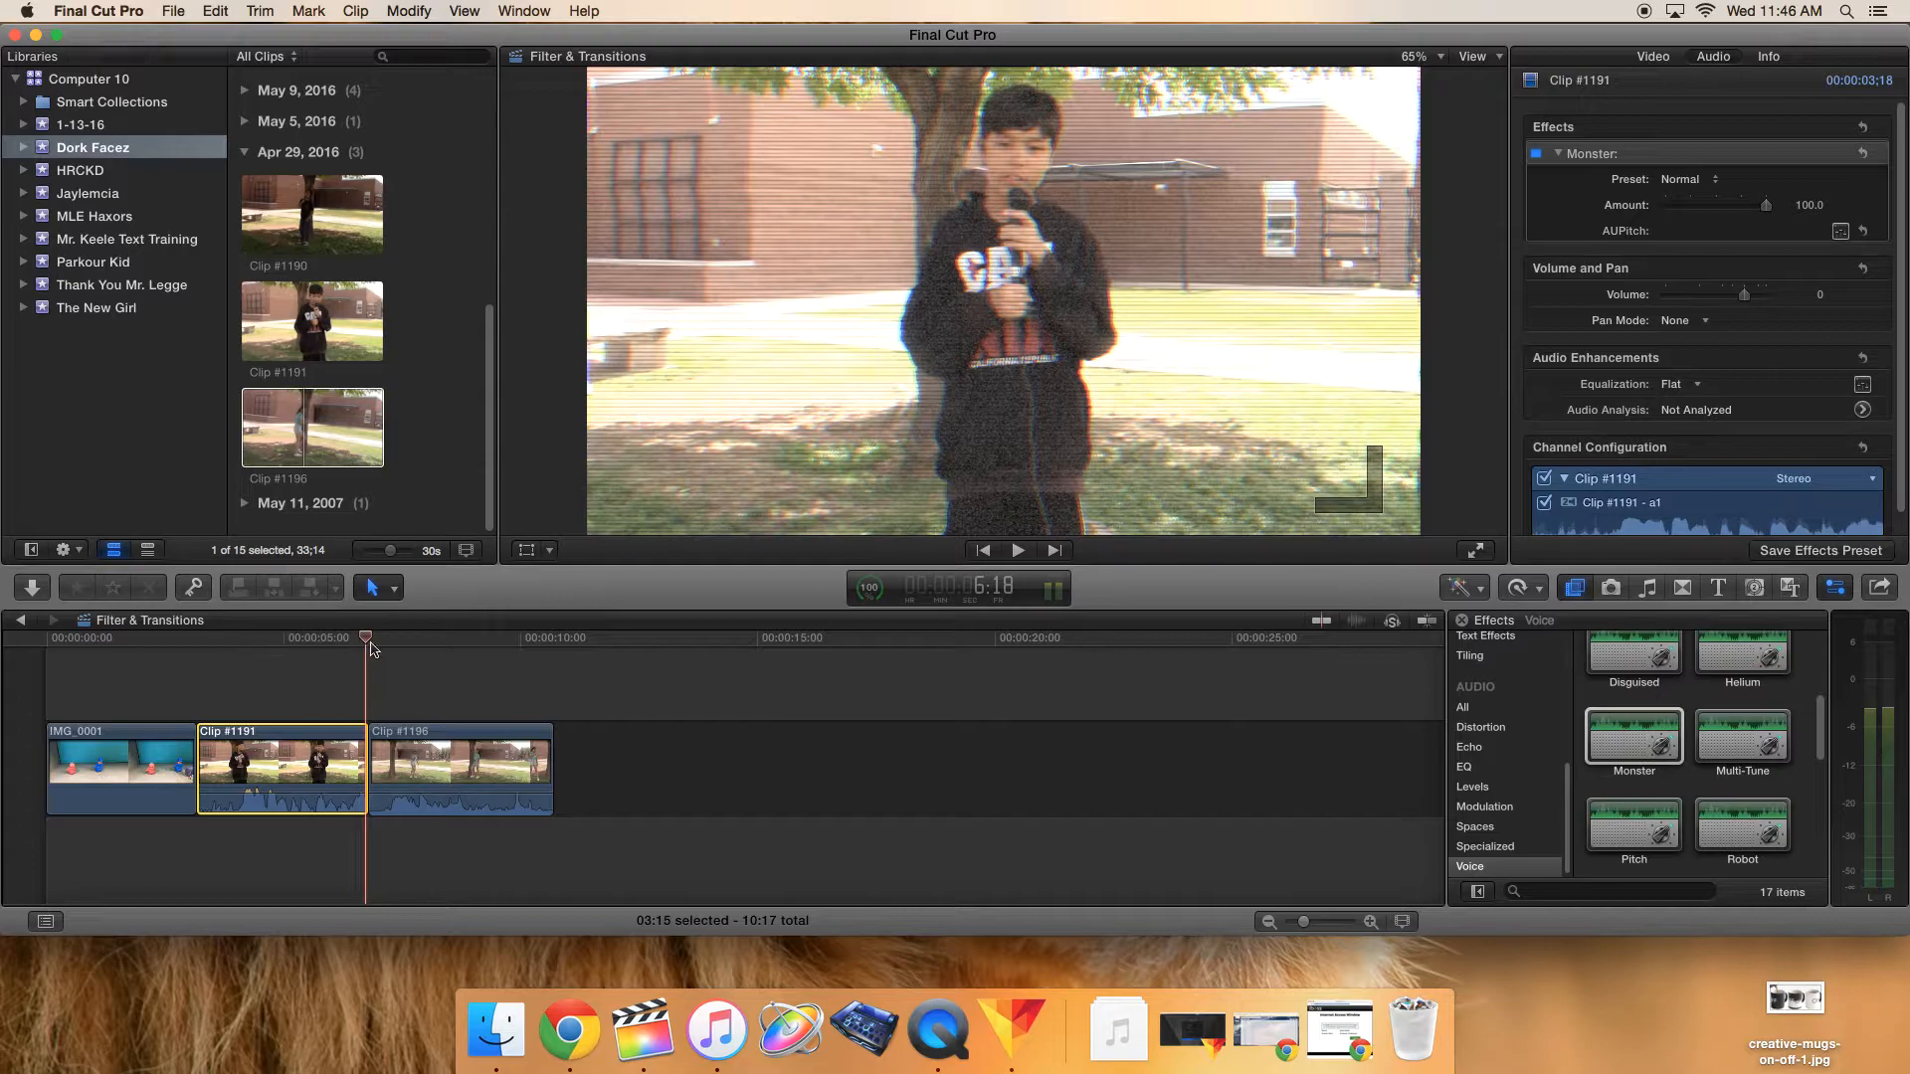
- Select the IMG_0001 clip and examine how its Black & White amount changes between the two keyframes
click(88, 642)
click(134, 750)
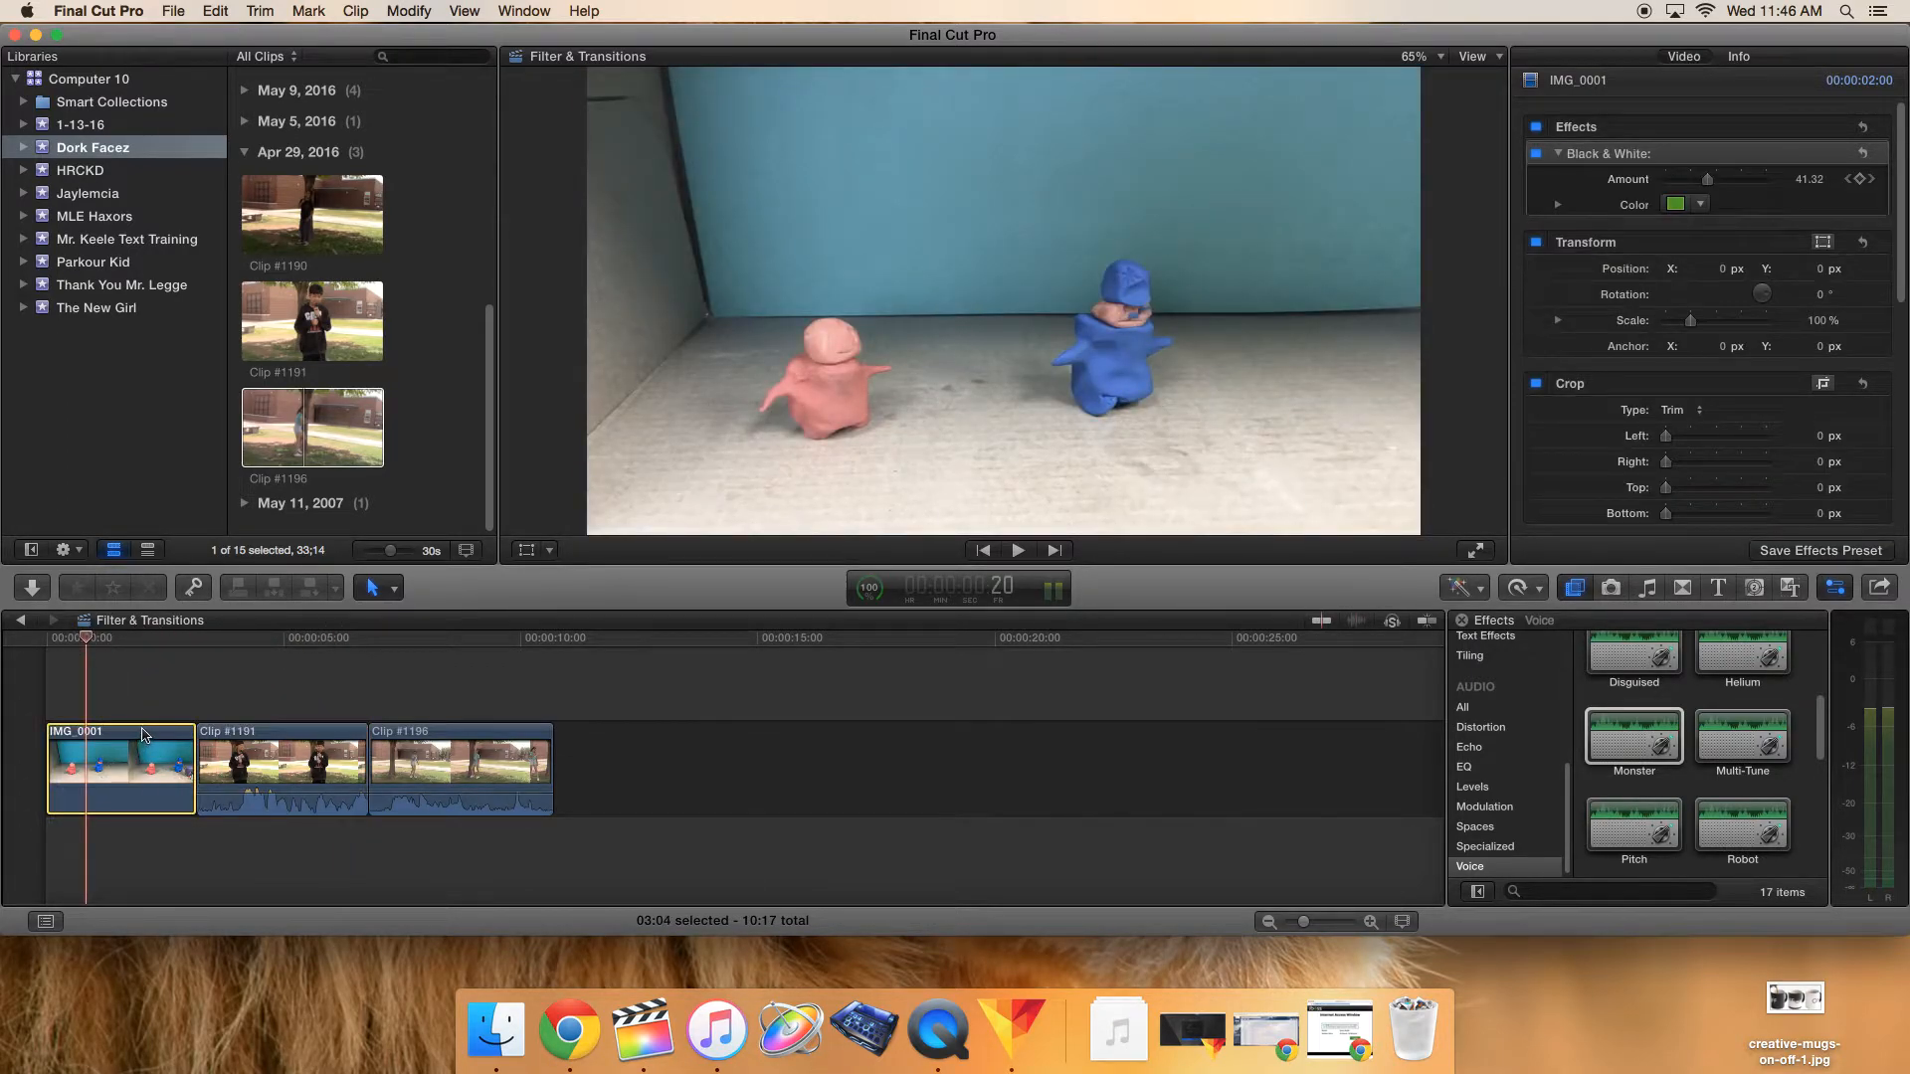
mouse_move(87, 642)
mouse_down()
mouse_move(51, 631)
mouse_move(102, 643)
mouse_move(76, 670)
mouse_up()
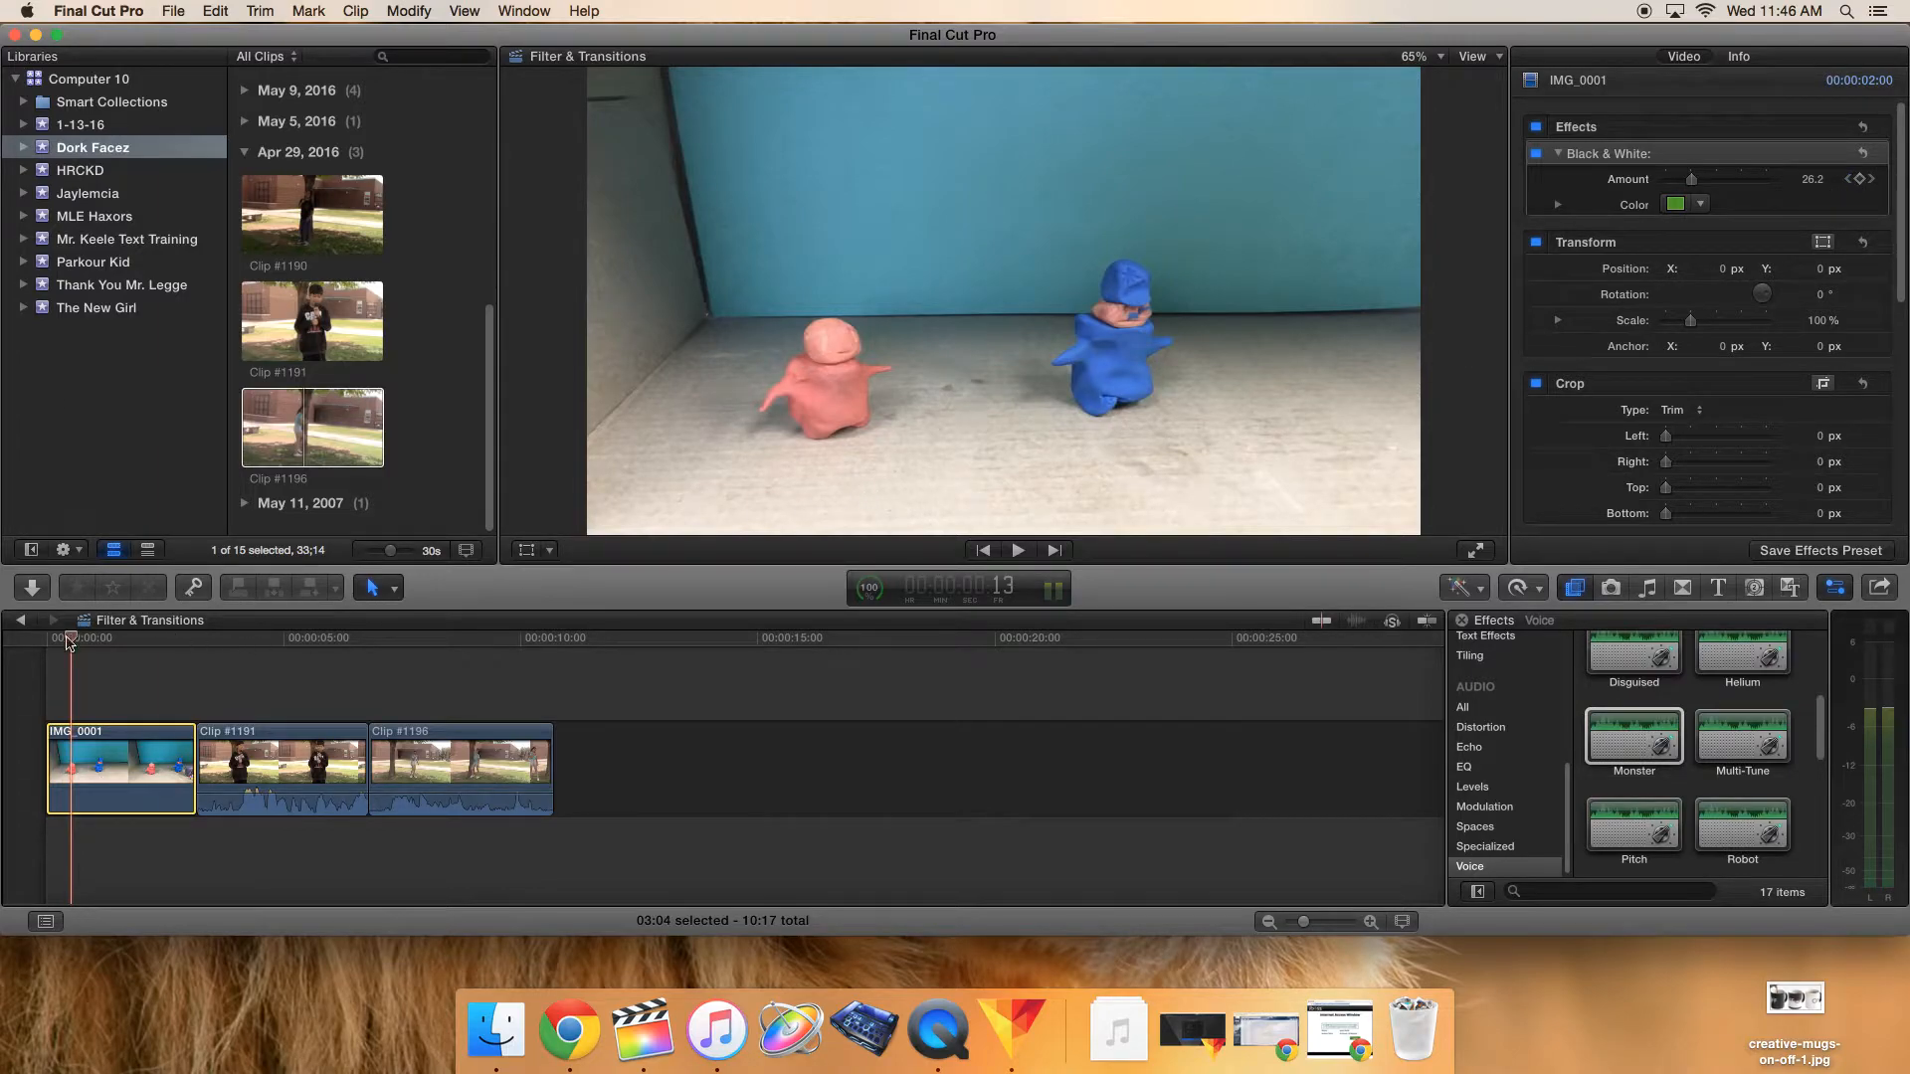
mouse_move(71, 647)
mouse_down()
mouse_move(40, 643)
mouse_move(187, 647)
mouse_move(45, 662)
mouse_move(180, 675)
mouse_move(43, 647)
mouse_move(160, 654)
mouse_move(82, 653)
mouse_up()
key(space)
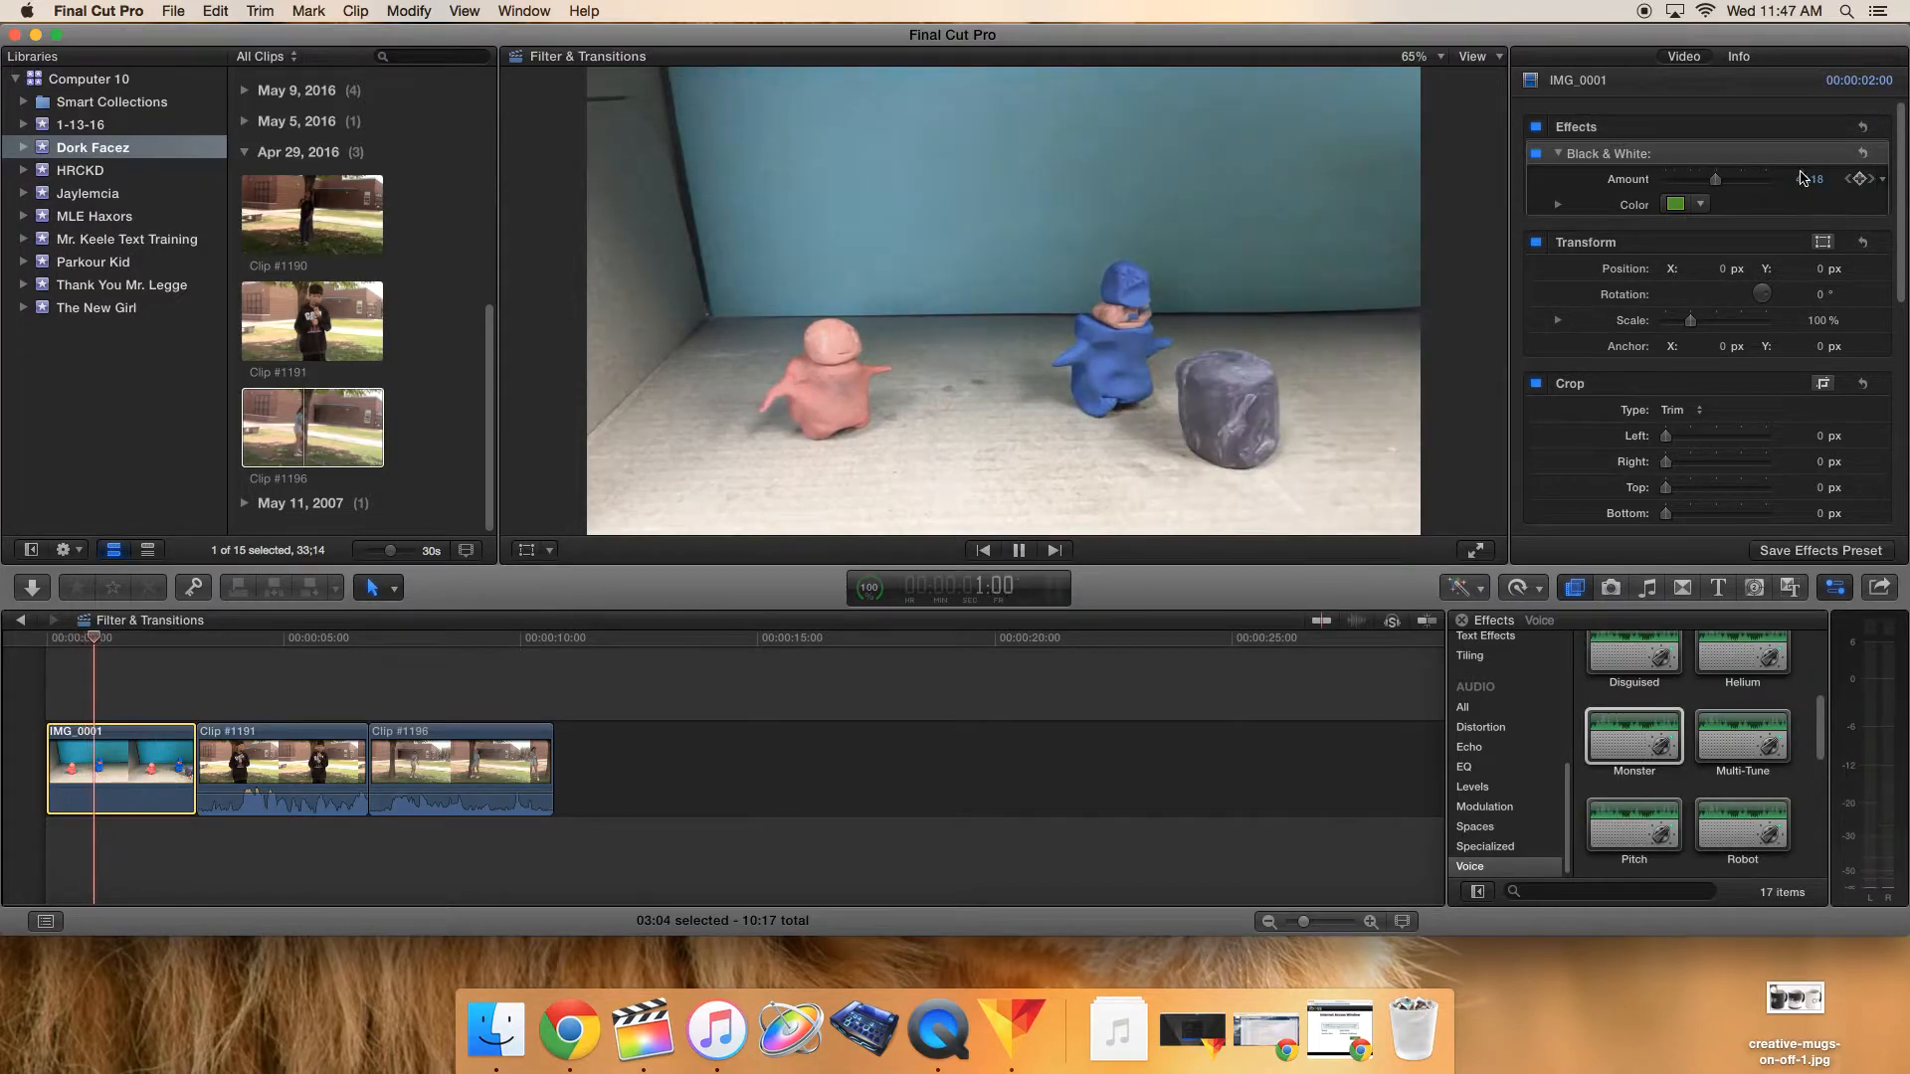
key(space)
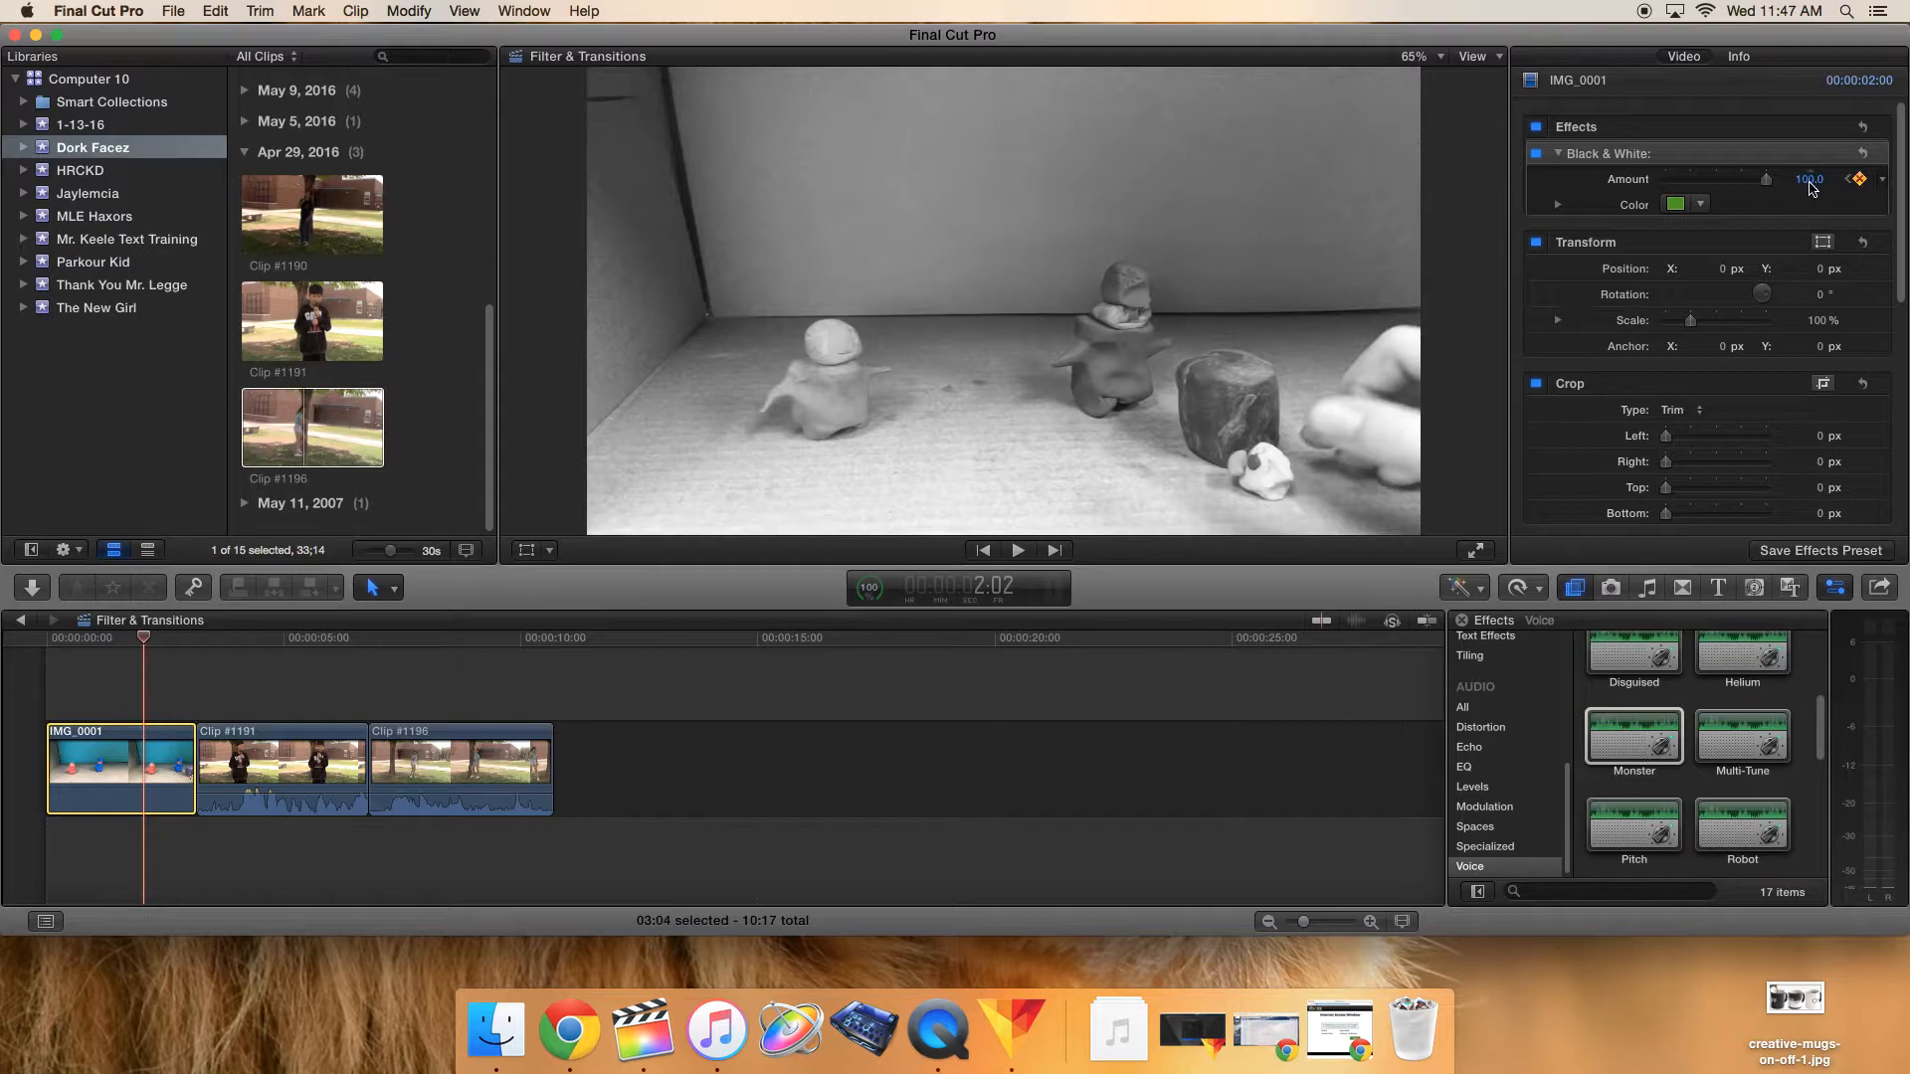
- Select Clip #1191, scrub through it and review its video effect settings and its audio effect settings
drag(143, 645, 264, 642)
click(300, 738)
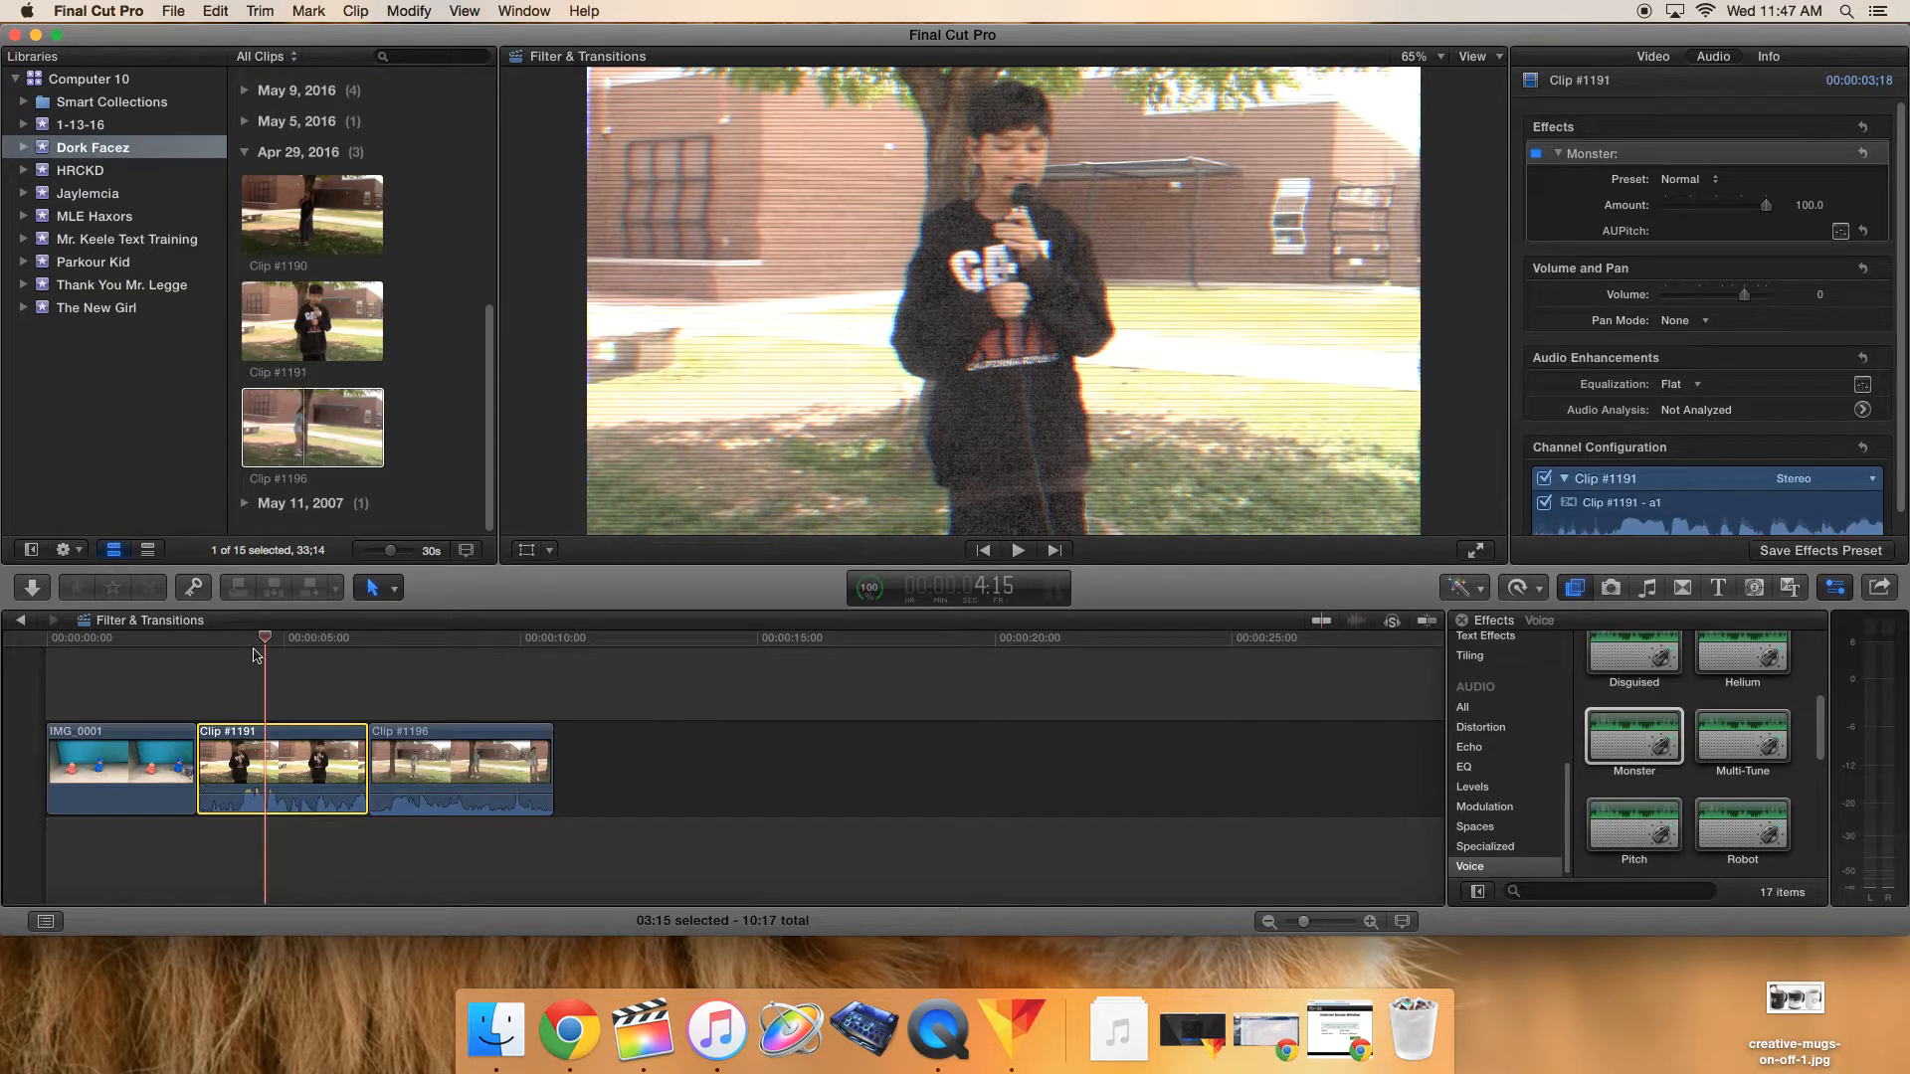
drag(268, 642, 312, 709)
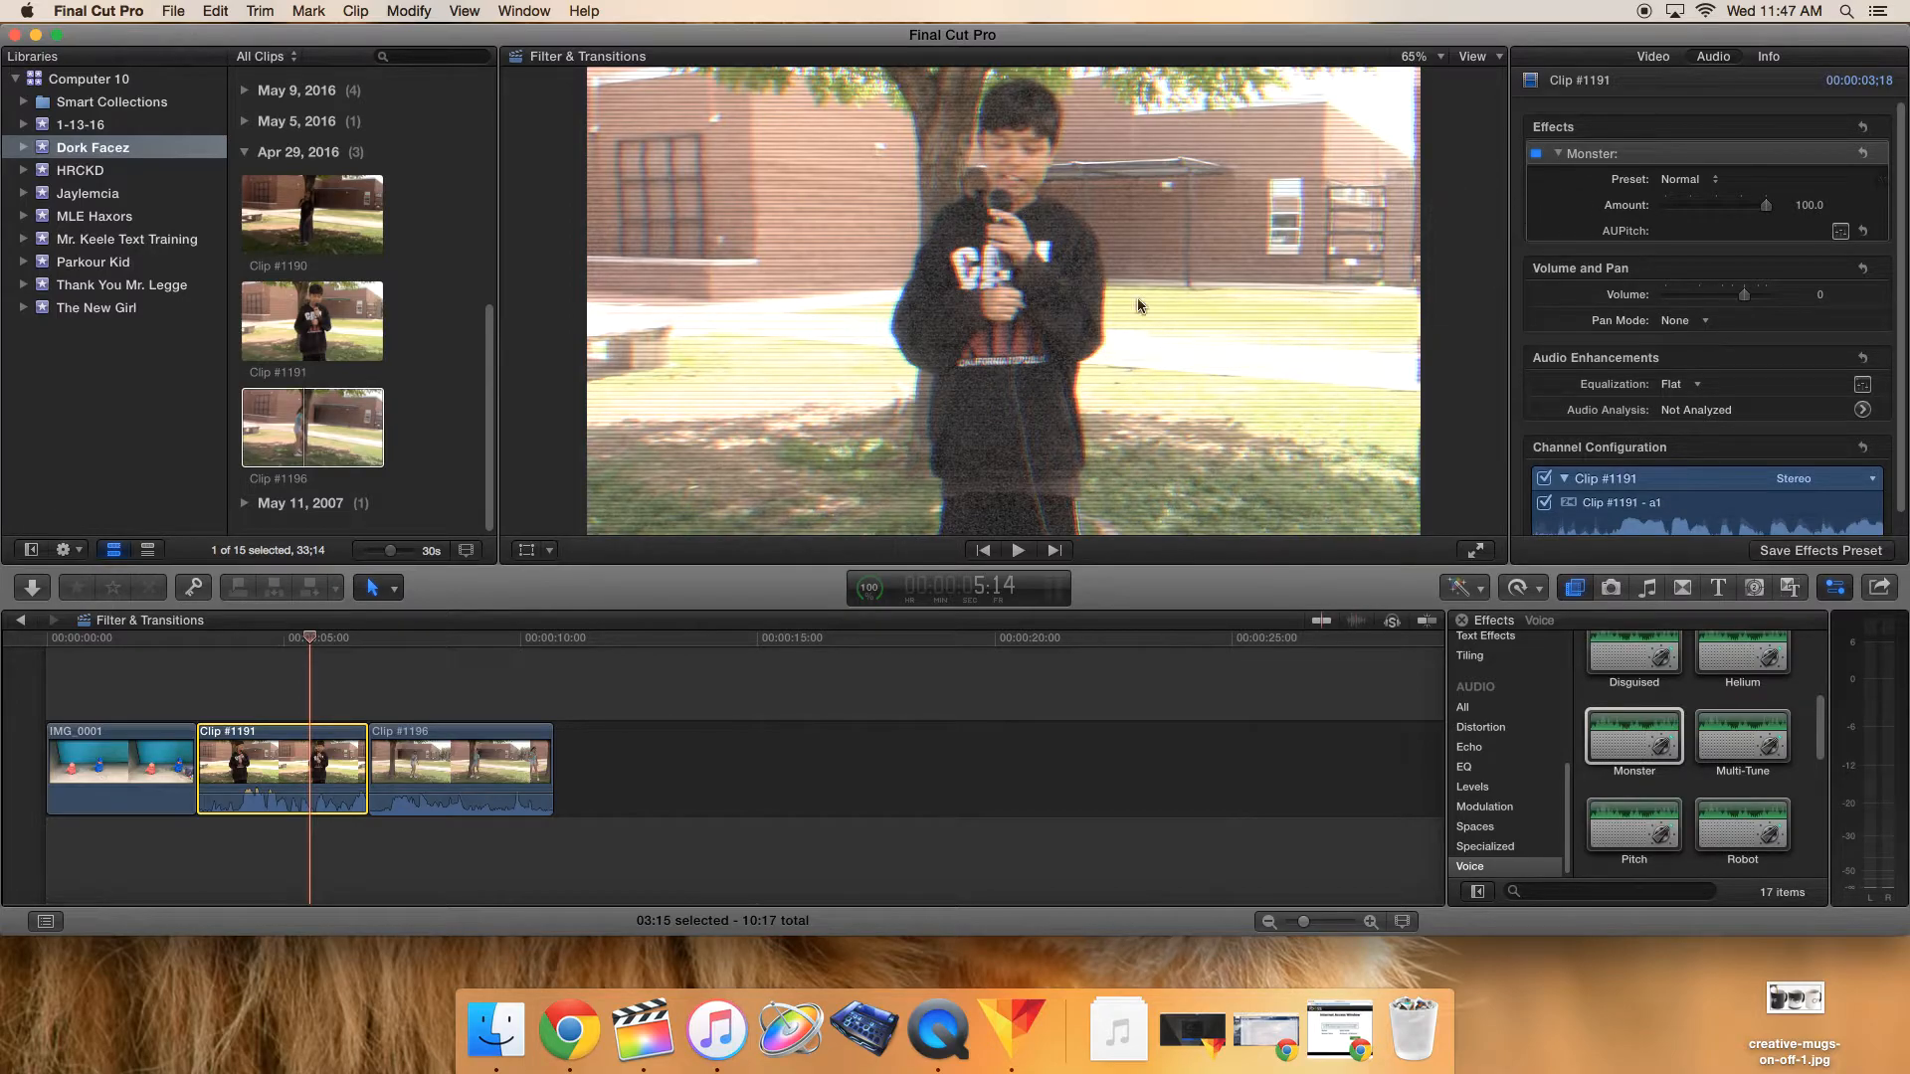
click(1652, 57)
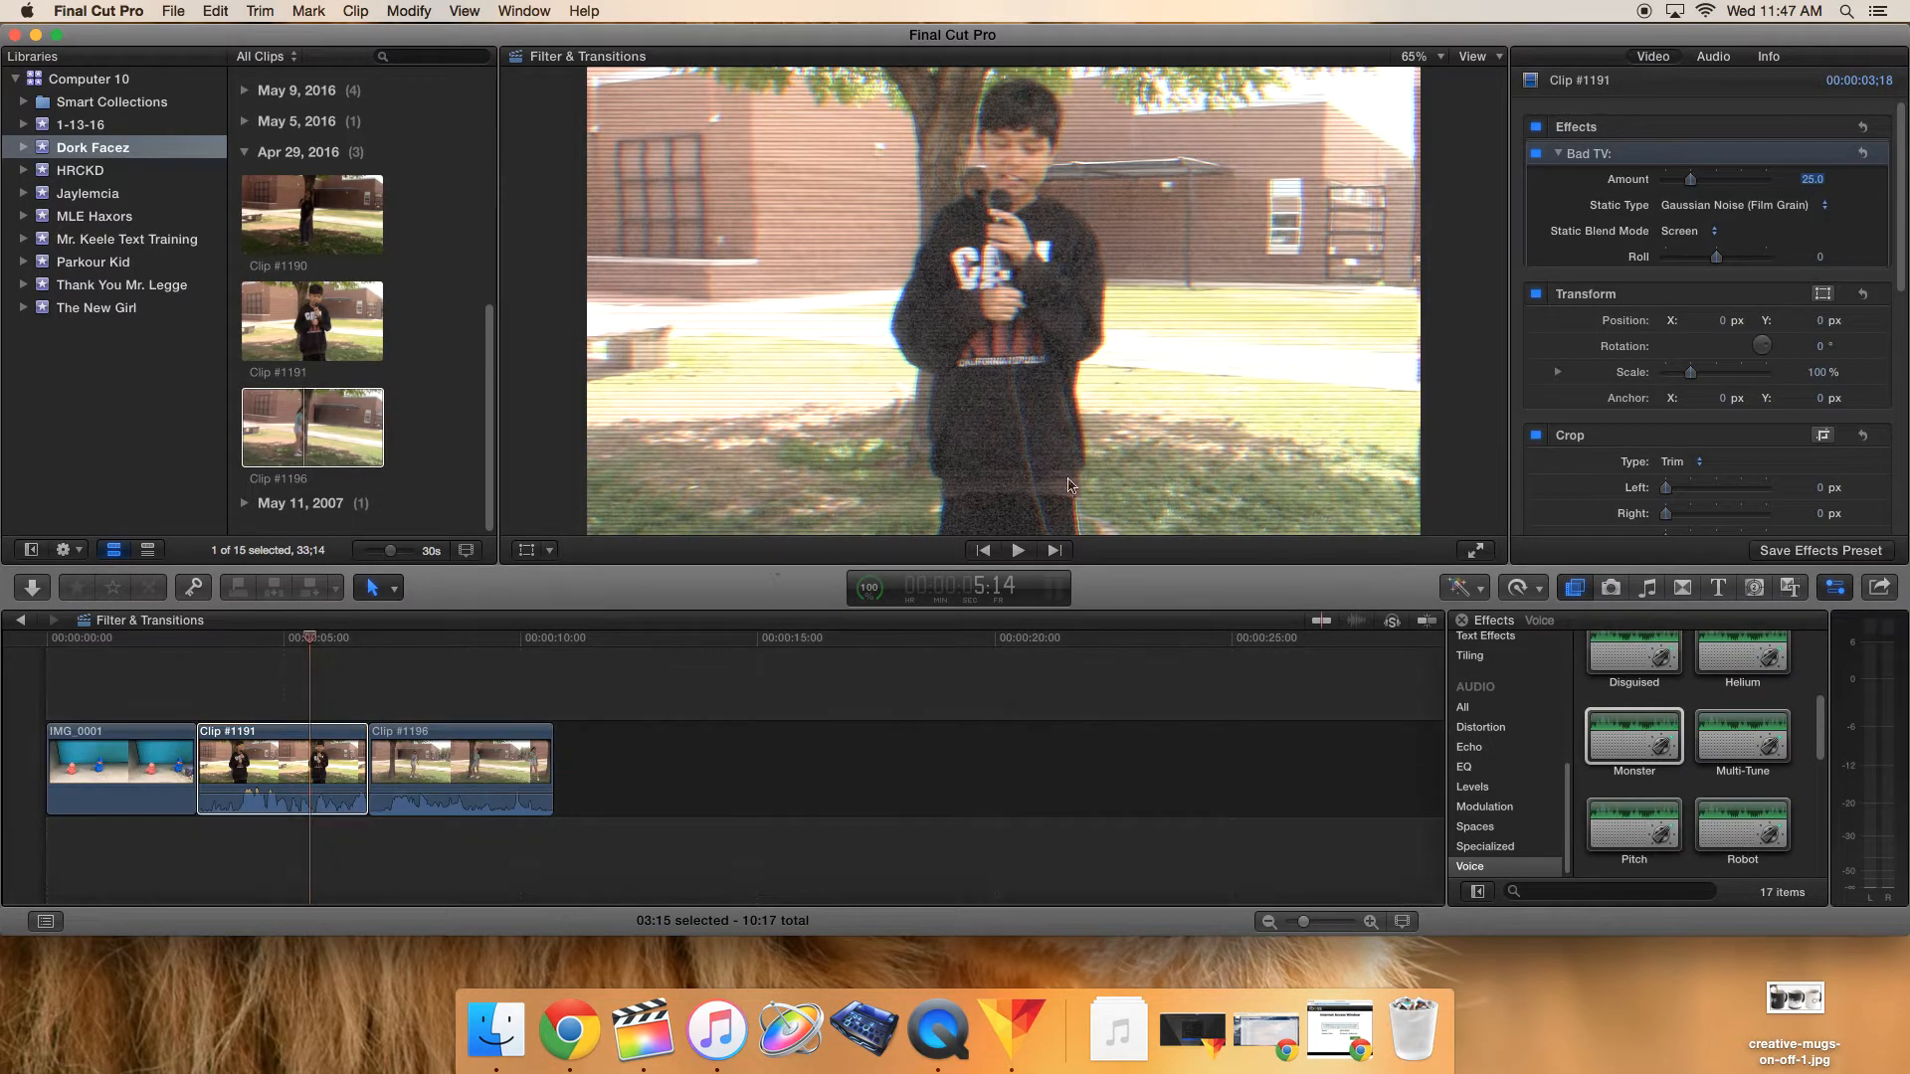
click(1713, 57)
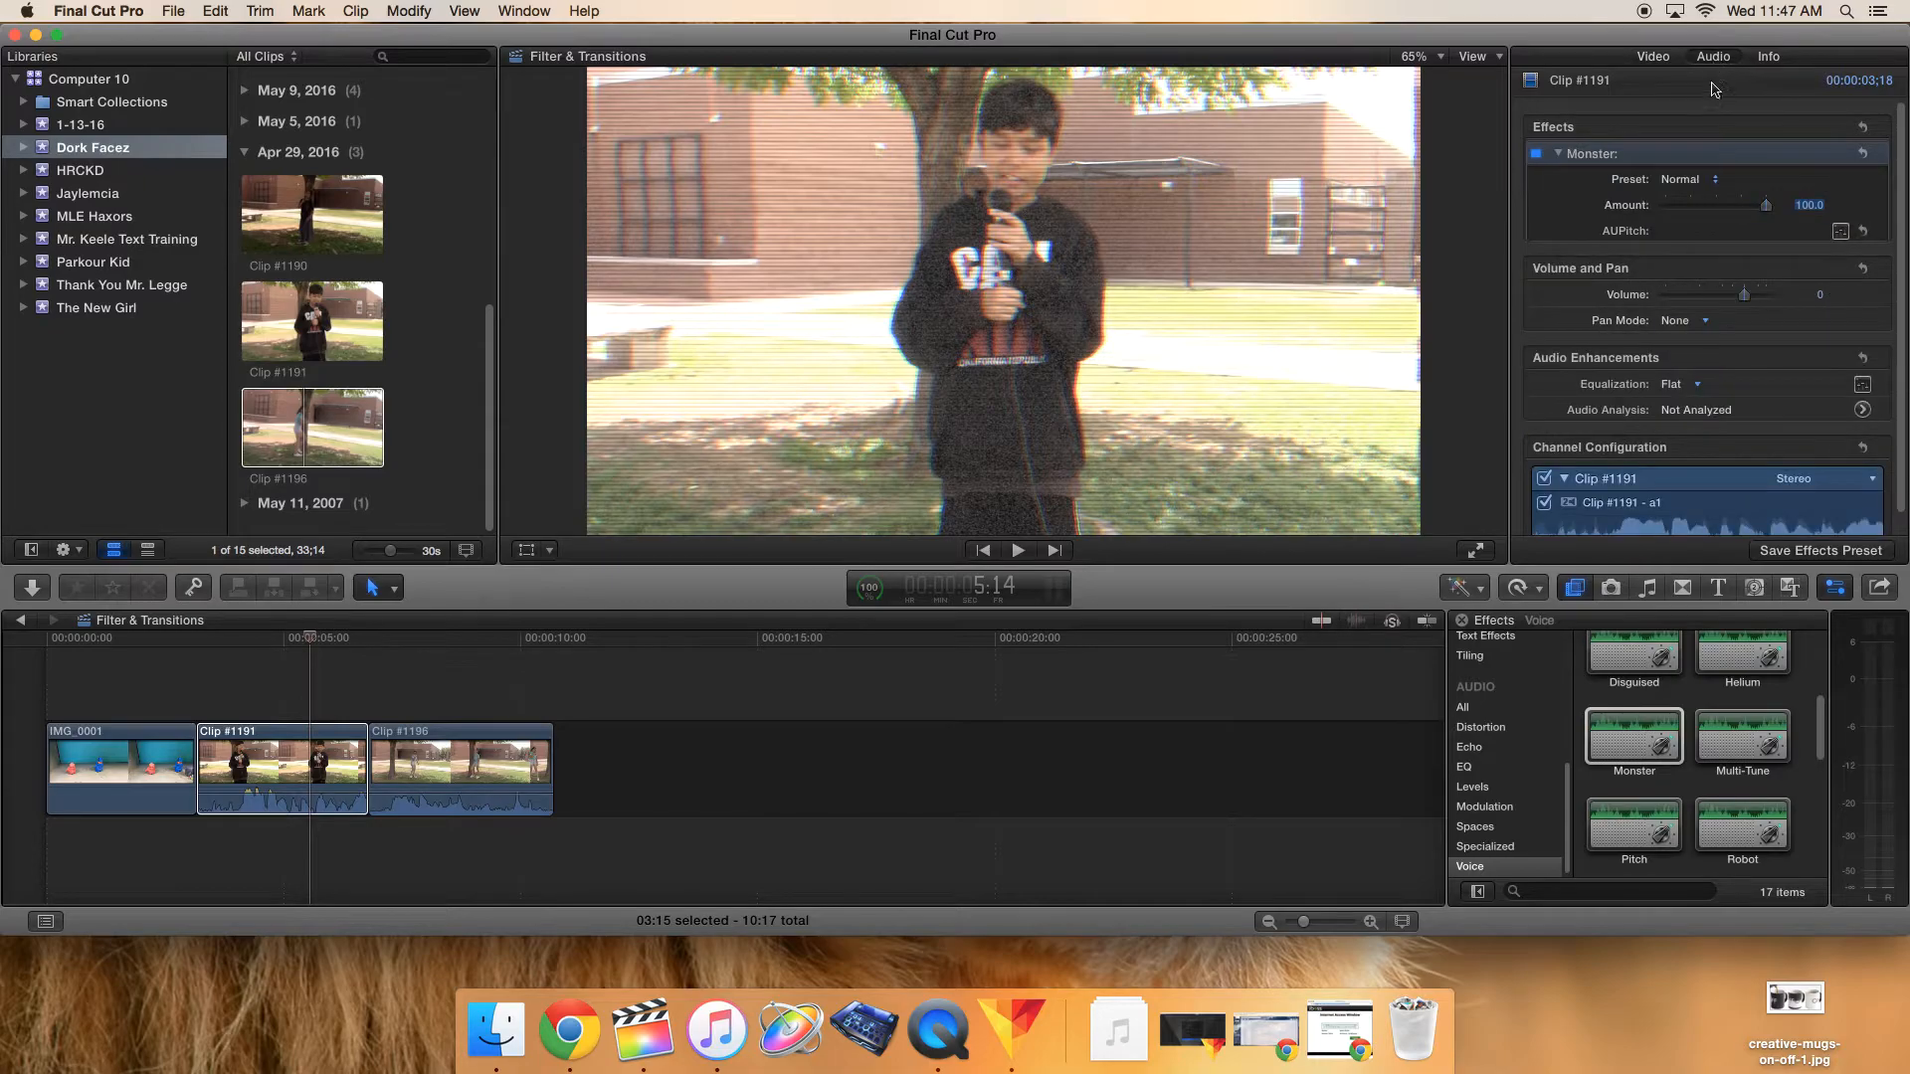
- Delete the Monster audio effect from Clip #1191 and play the clip back to hear its original sound
click(1591, 156)
key(Delete)
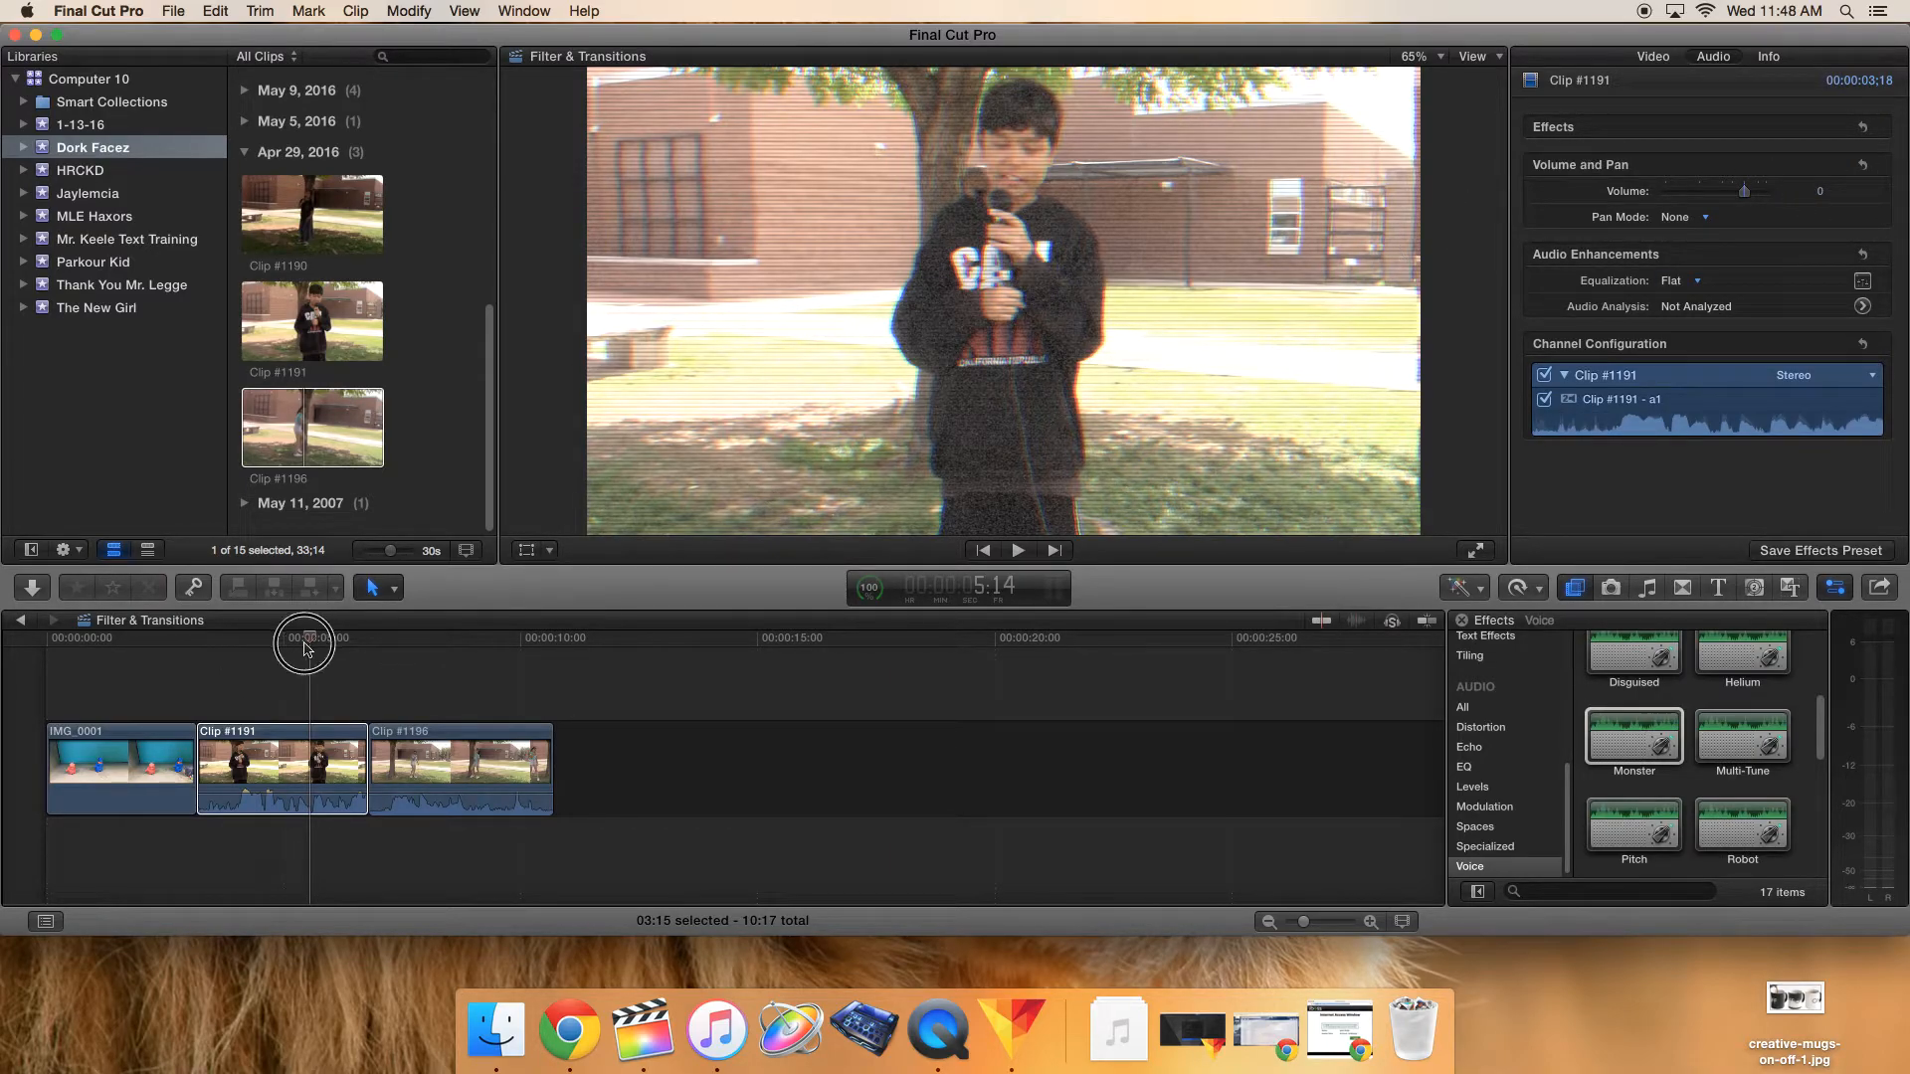
click(203, 658)
key(space)
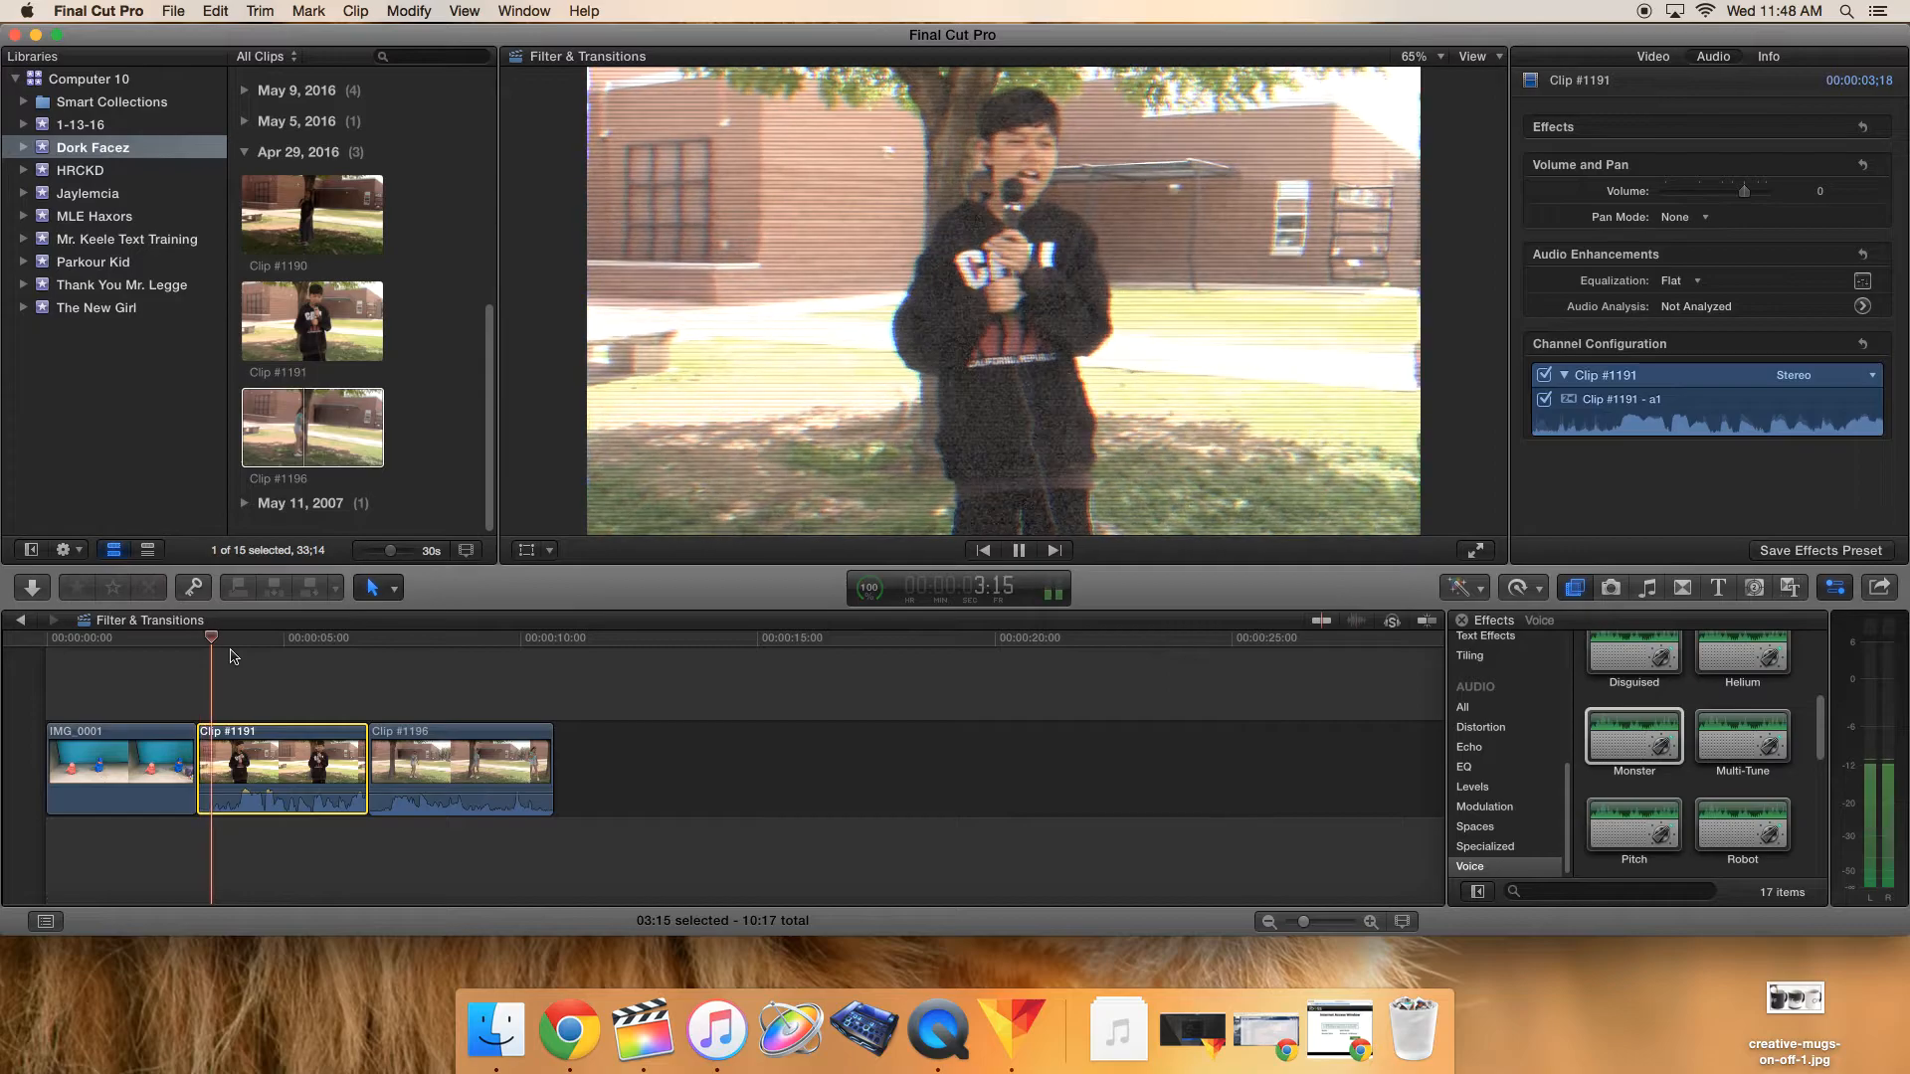
key(space)
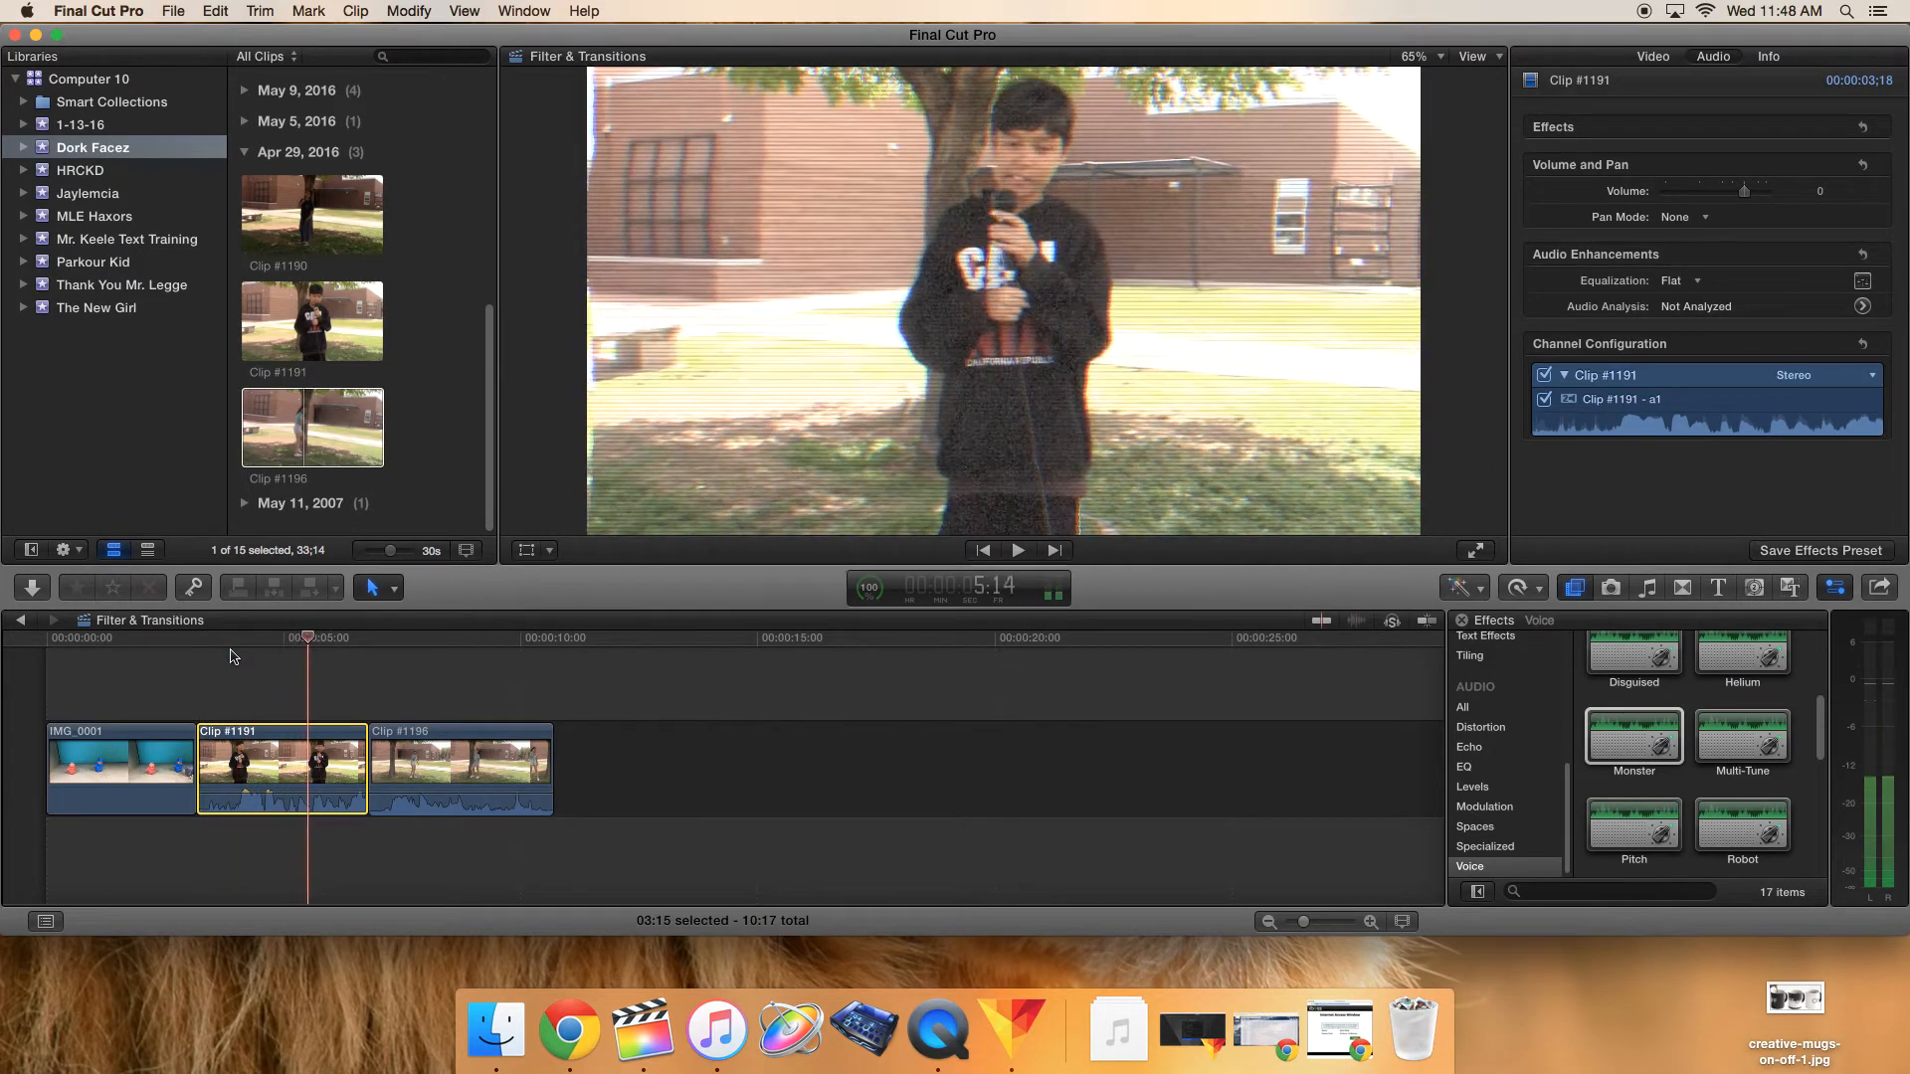
- Apply the Robot voice effect to Clip #1191, play it back from 3:10 and park the playhead at 6:10
scroll(1718, 800, down, 3)
drag(1748, 753, 336, 767)
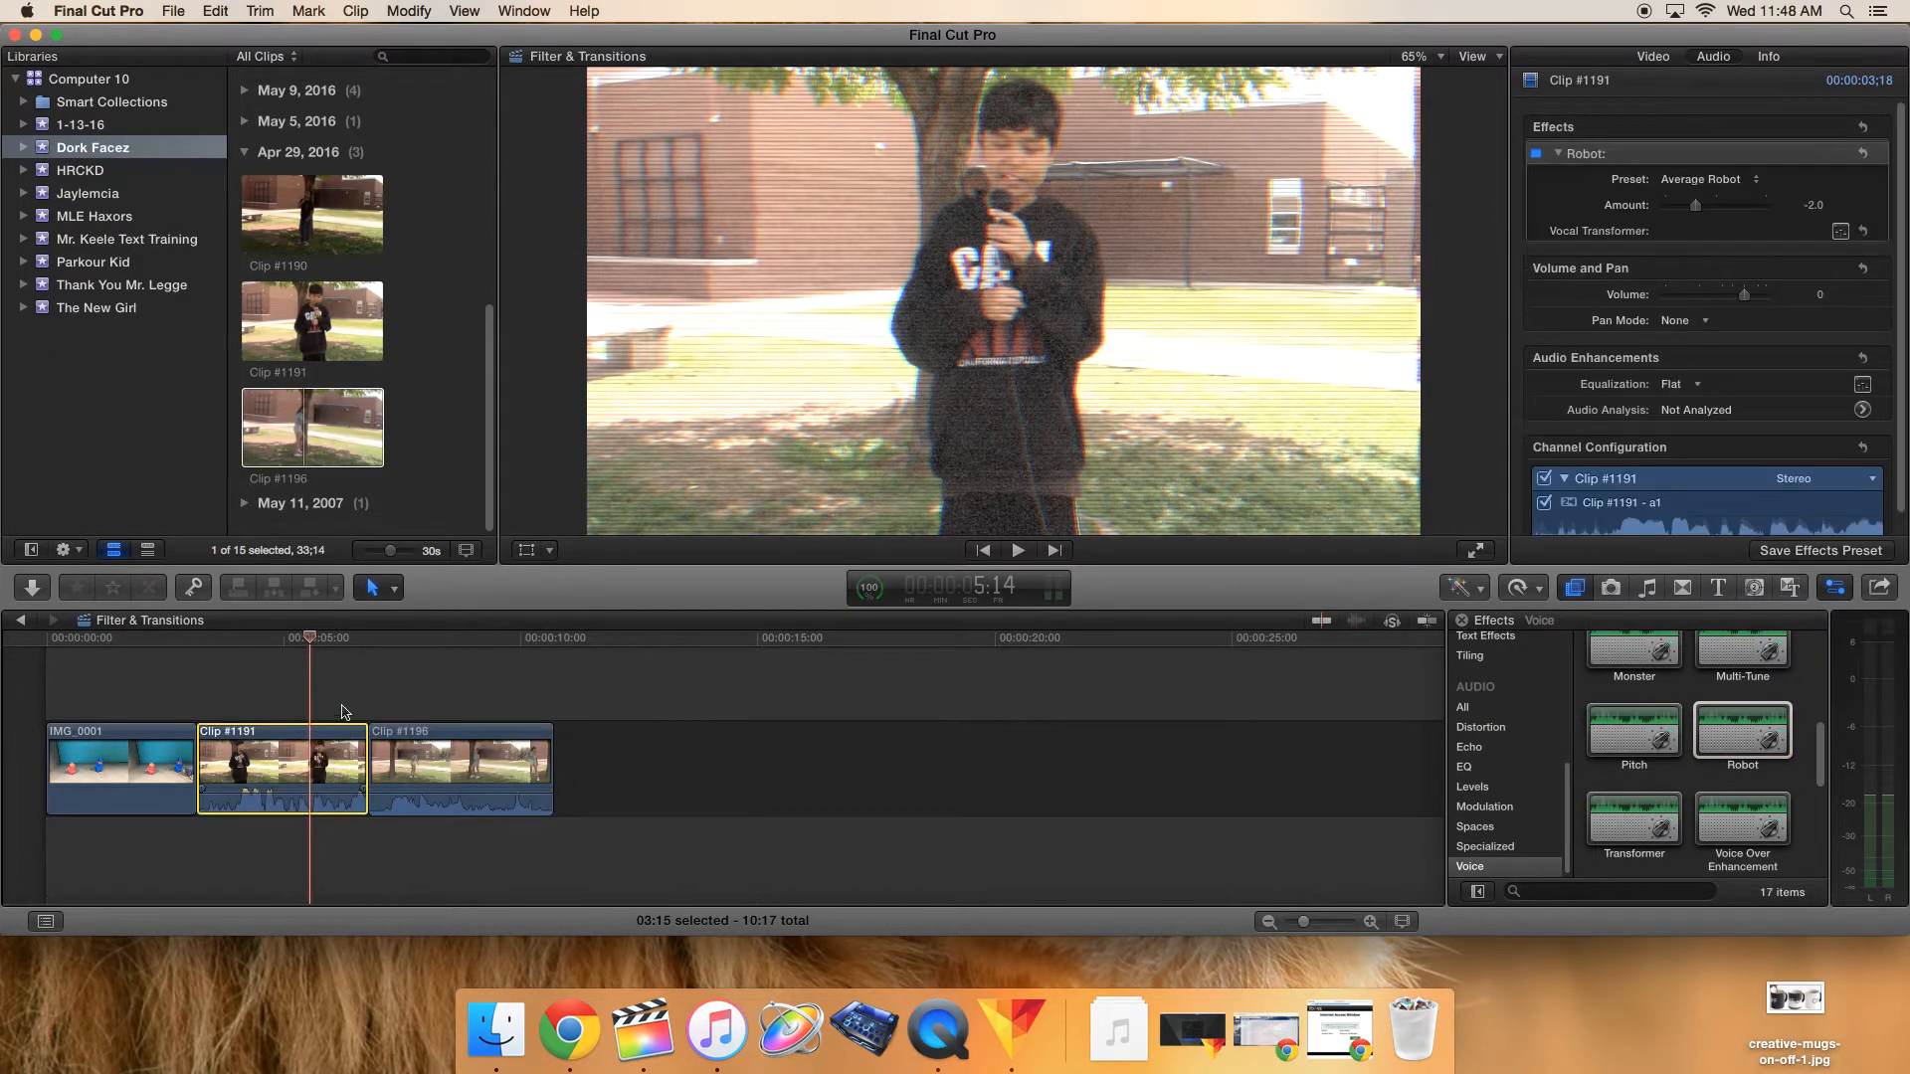
drag(311, 642, 208, 641)
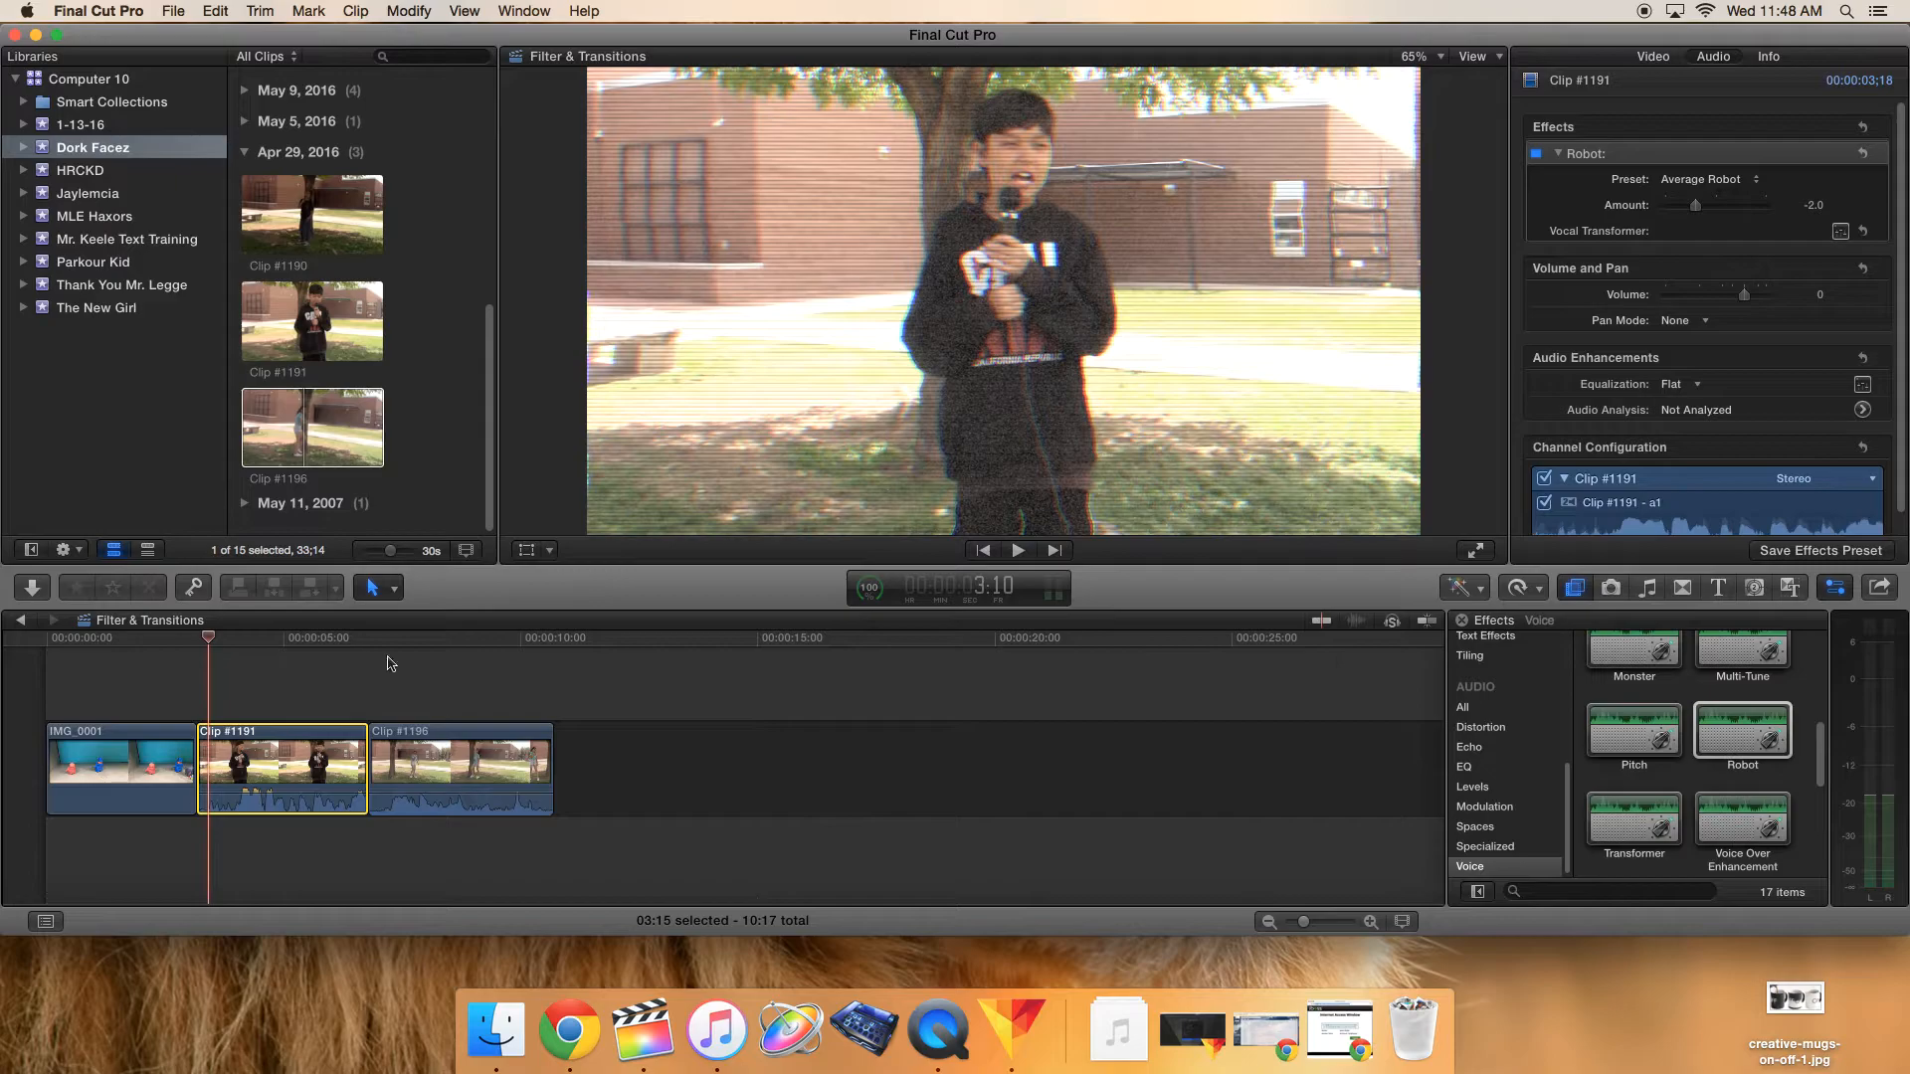
key(space)
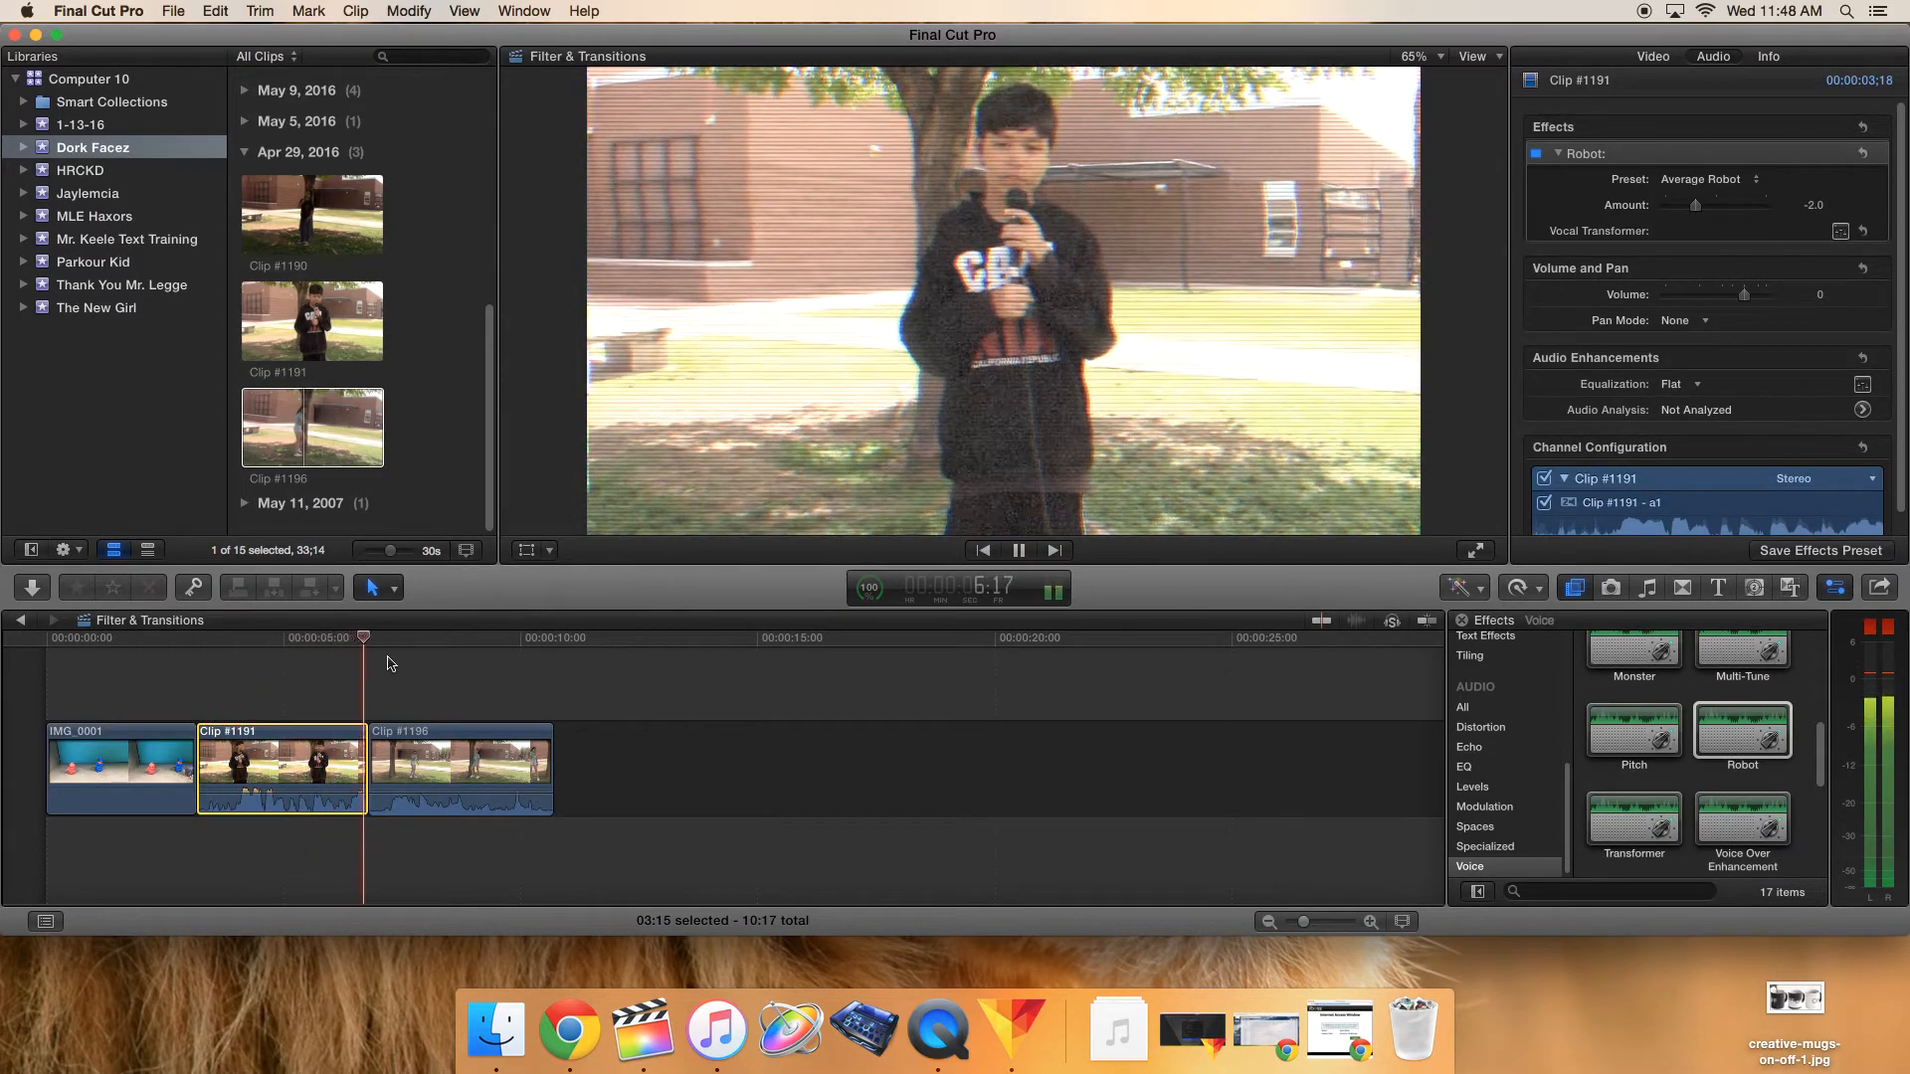
key(space)
mouse_move(385, 638)
mouse_down()
mouse_move(264, 637)
mouse_move(371, 638)
mouse_up()
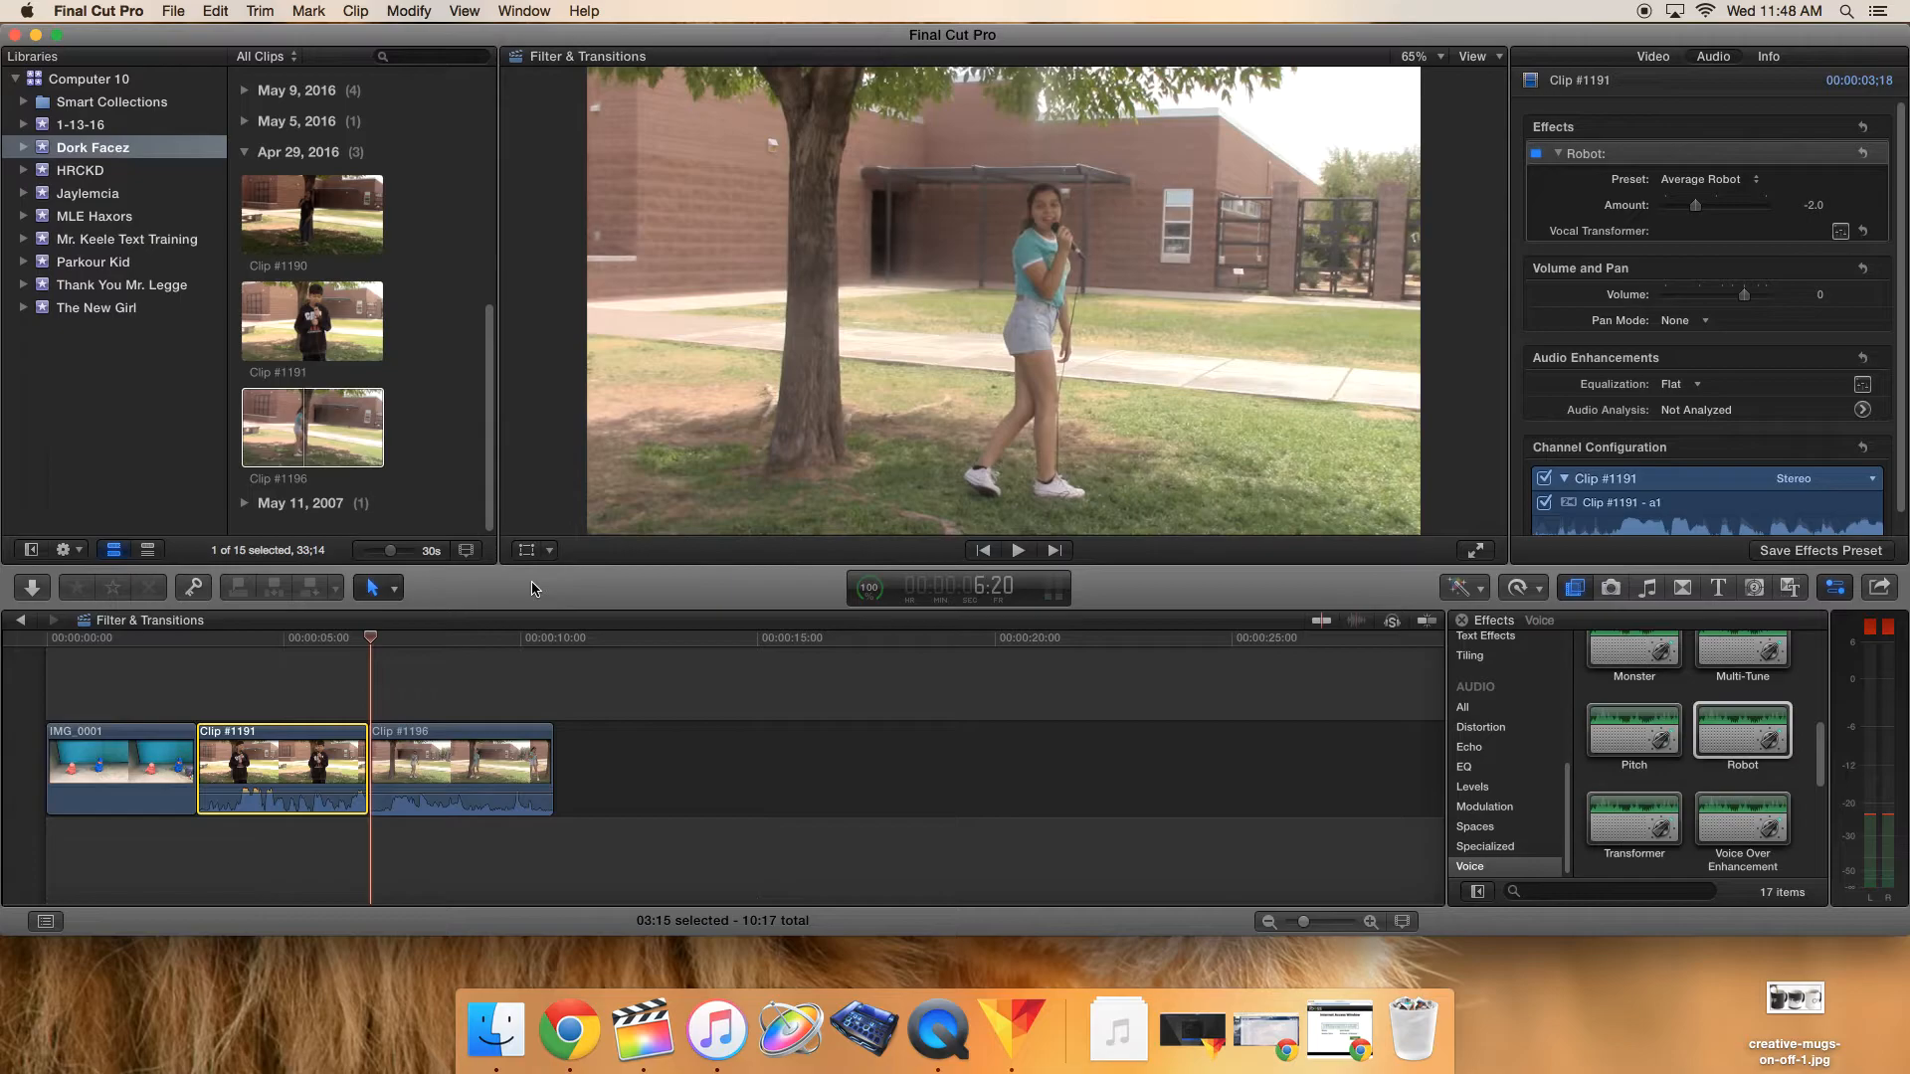
drag(356, 645, 349, 688)
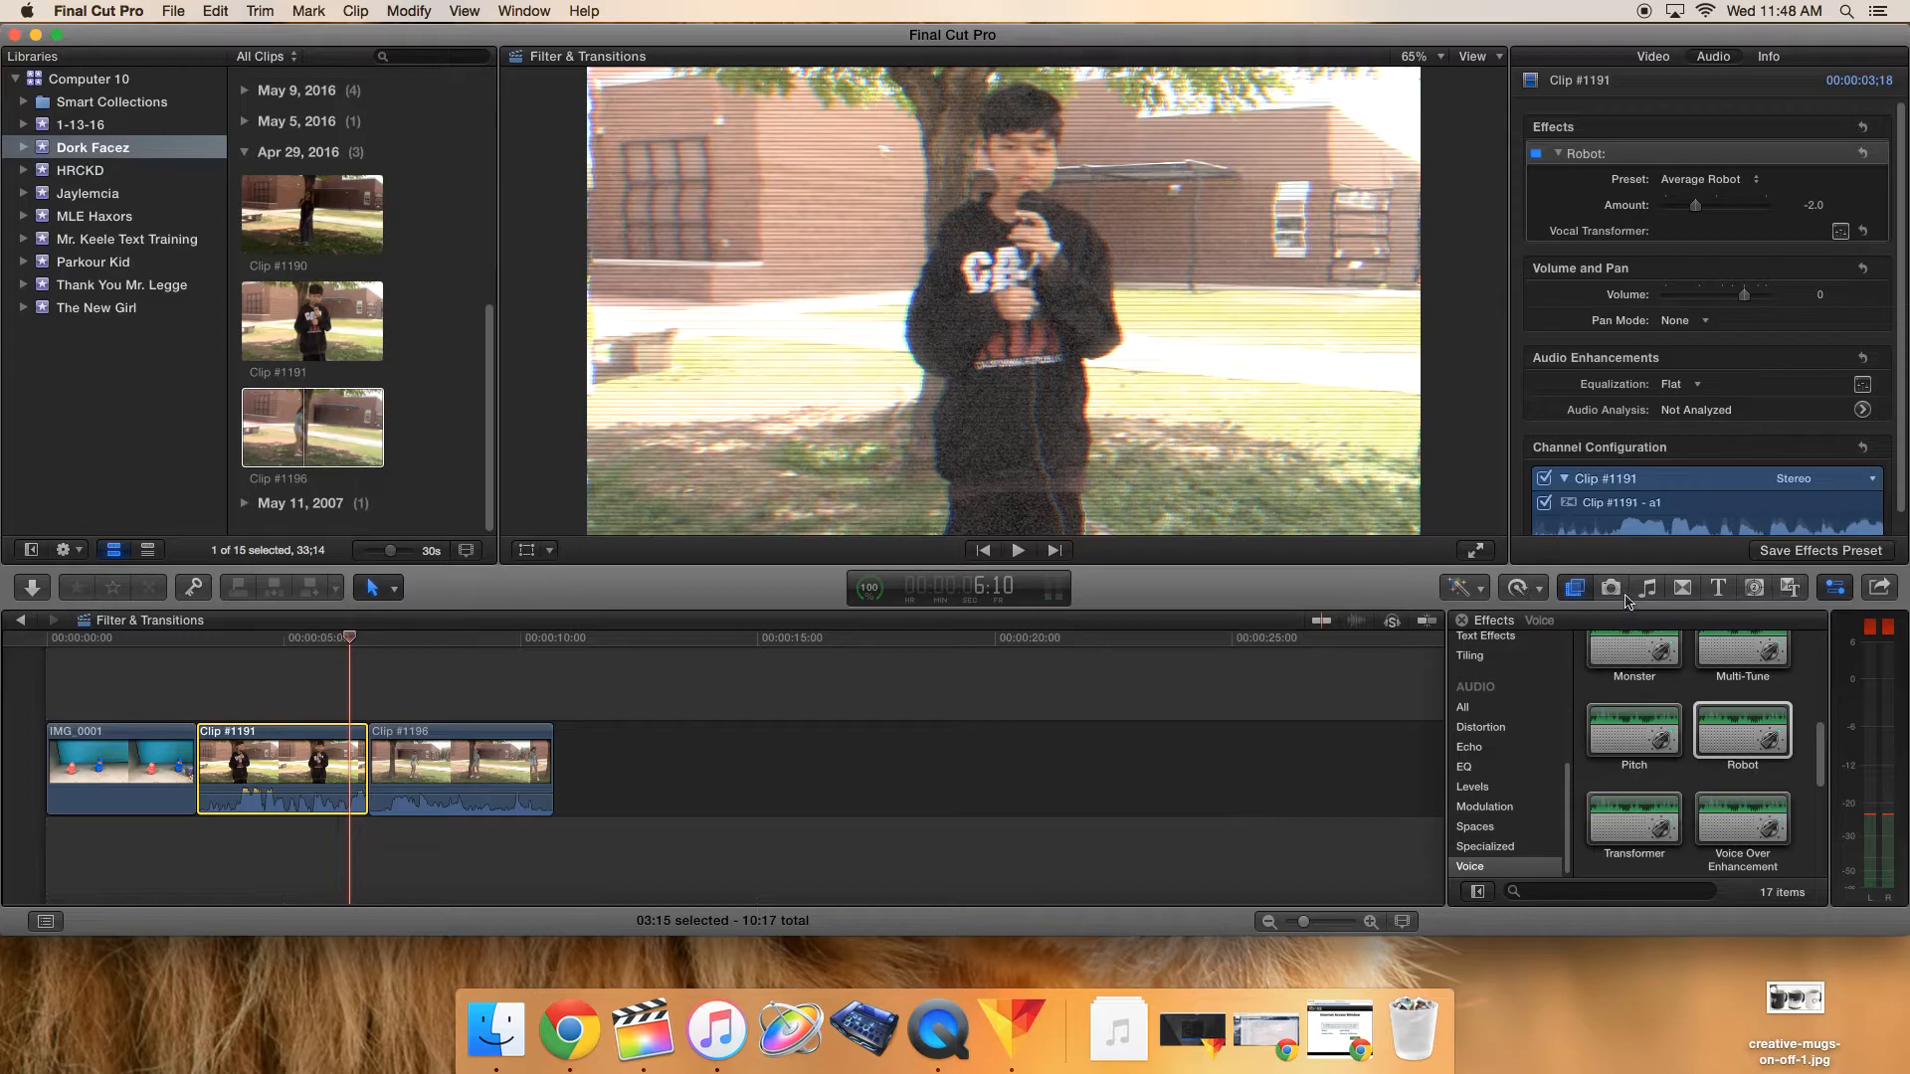
- Preview the Bloom transition and add it between IMG_0001 and Clip #1191, accepting the overlap of the media
click(1690, 595)
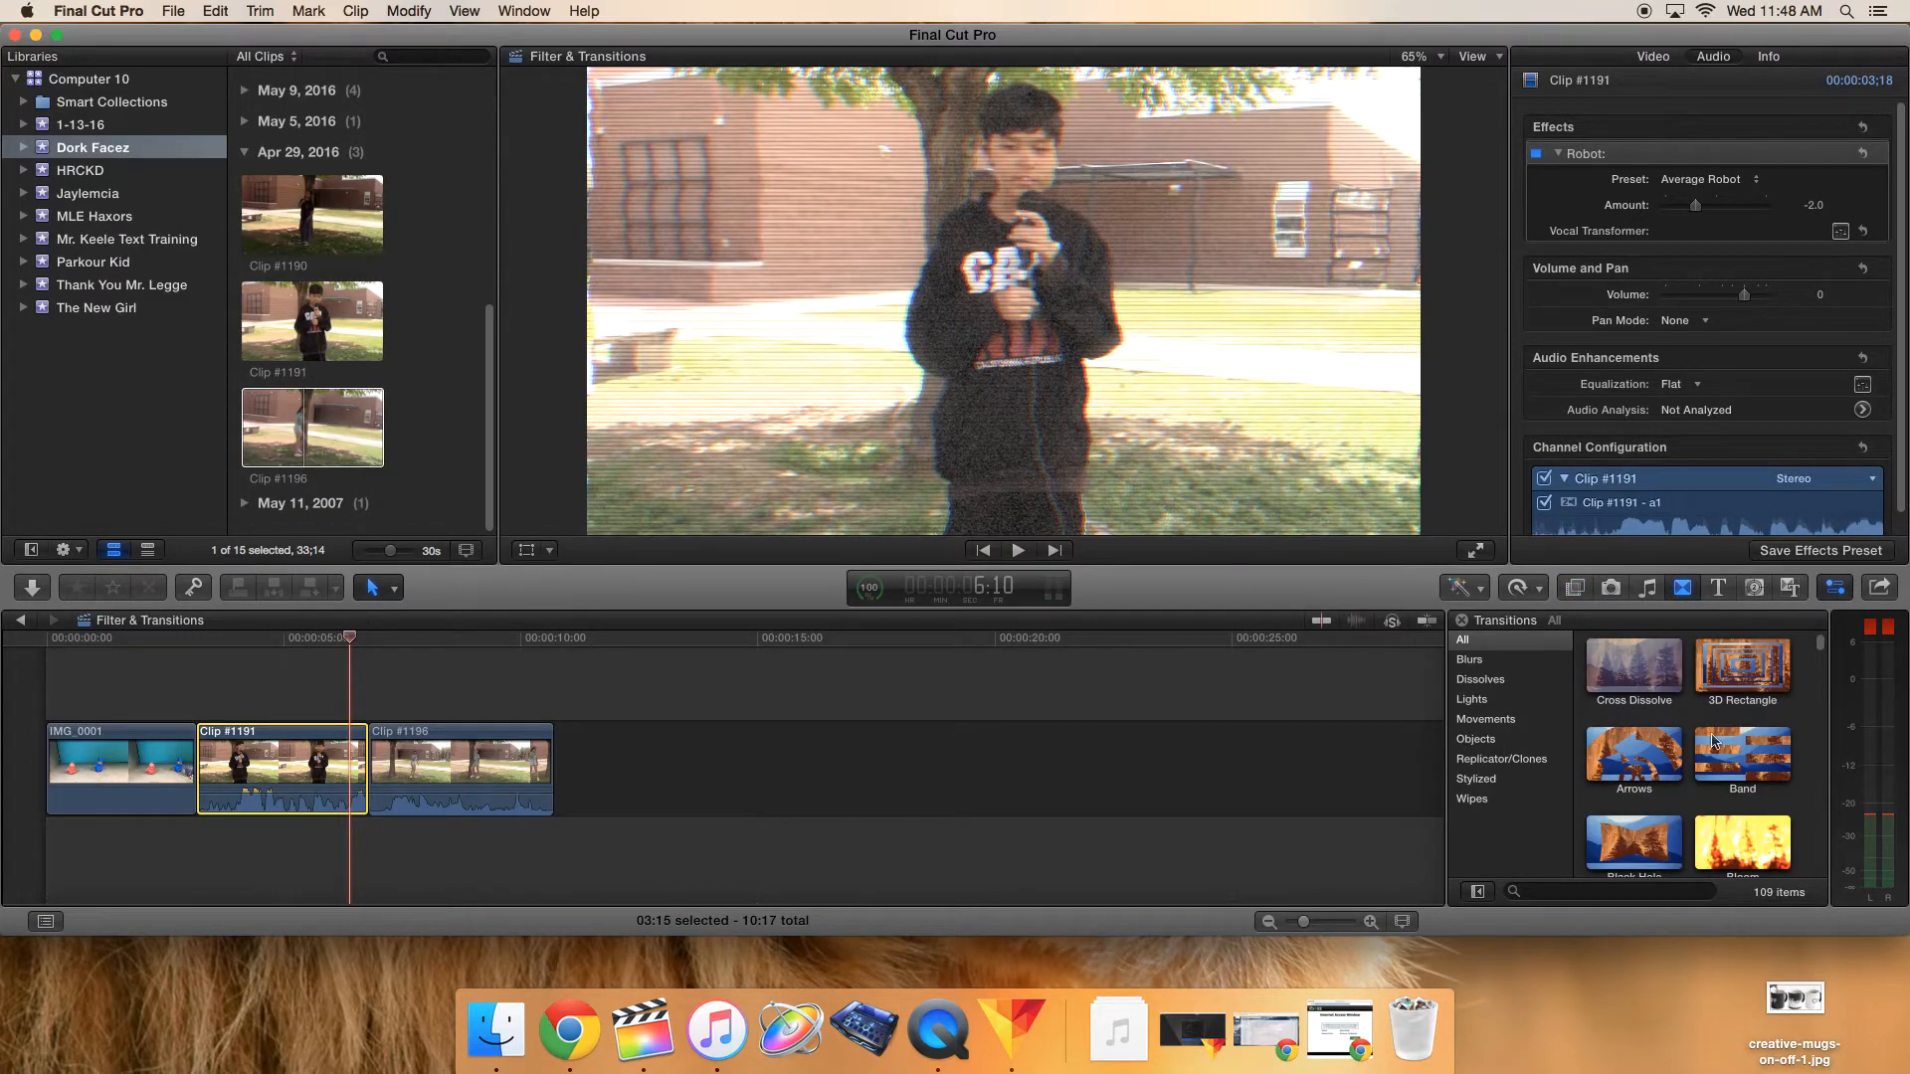
scroll(1724, 723, down, 2)
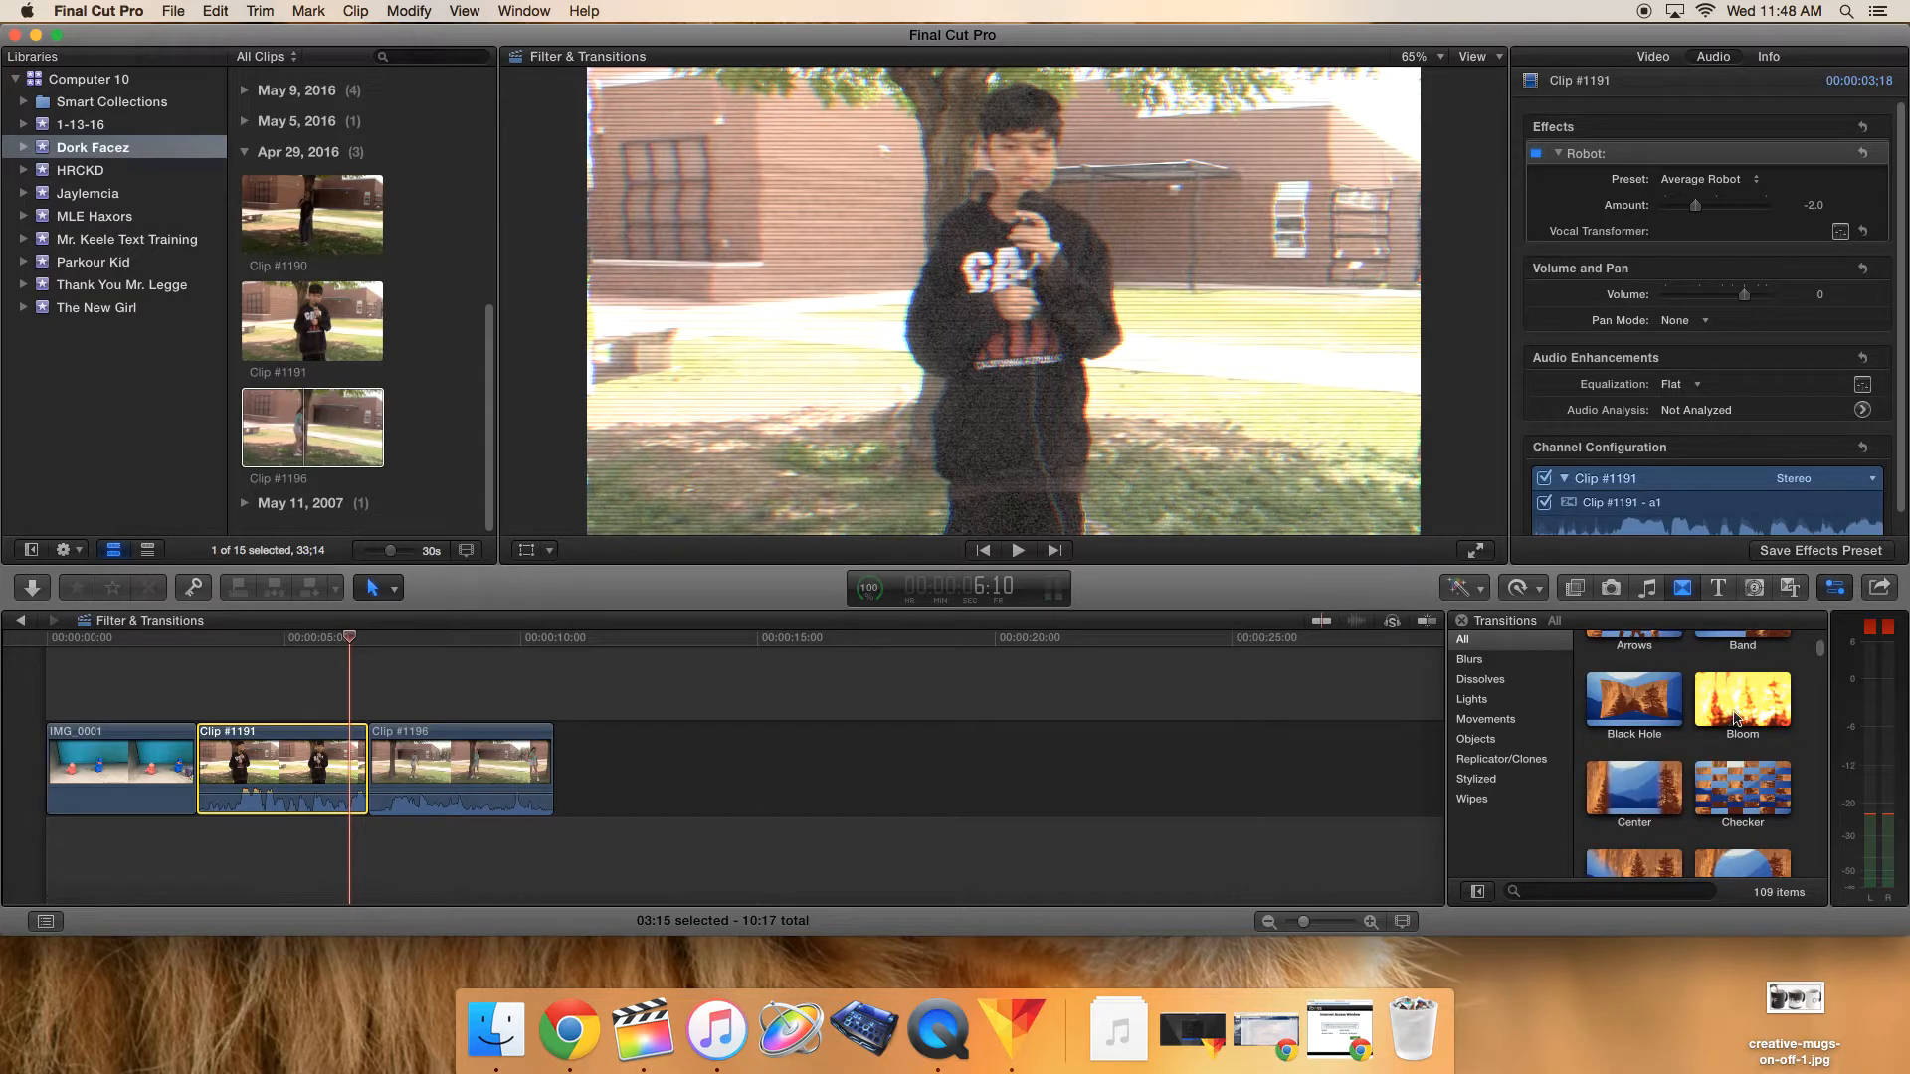
click(1728, 707)
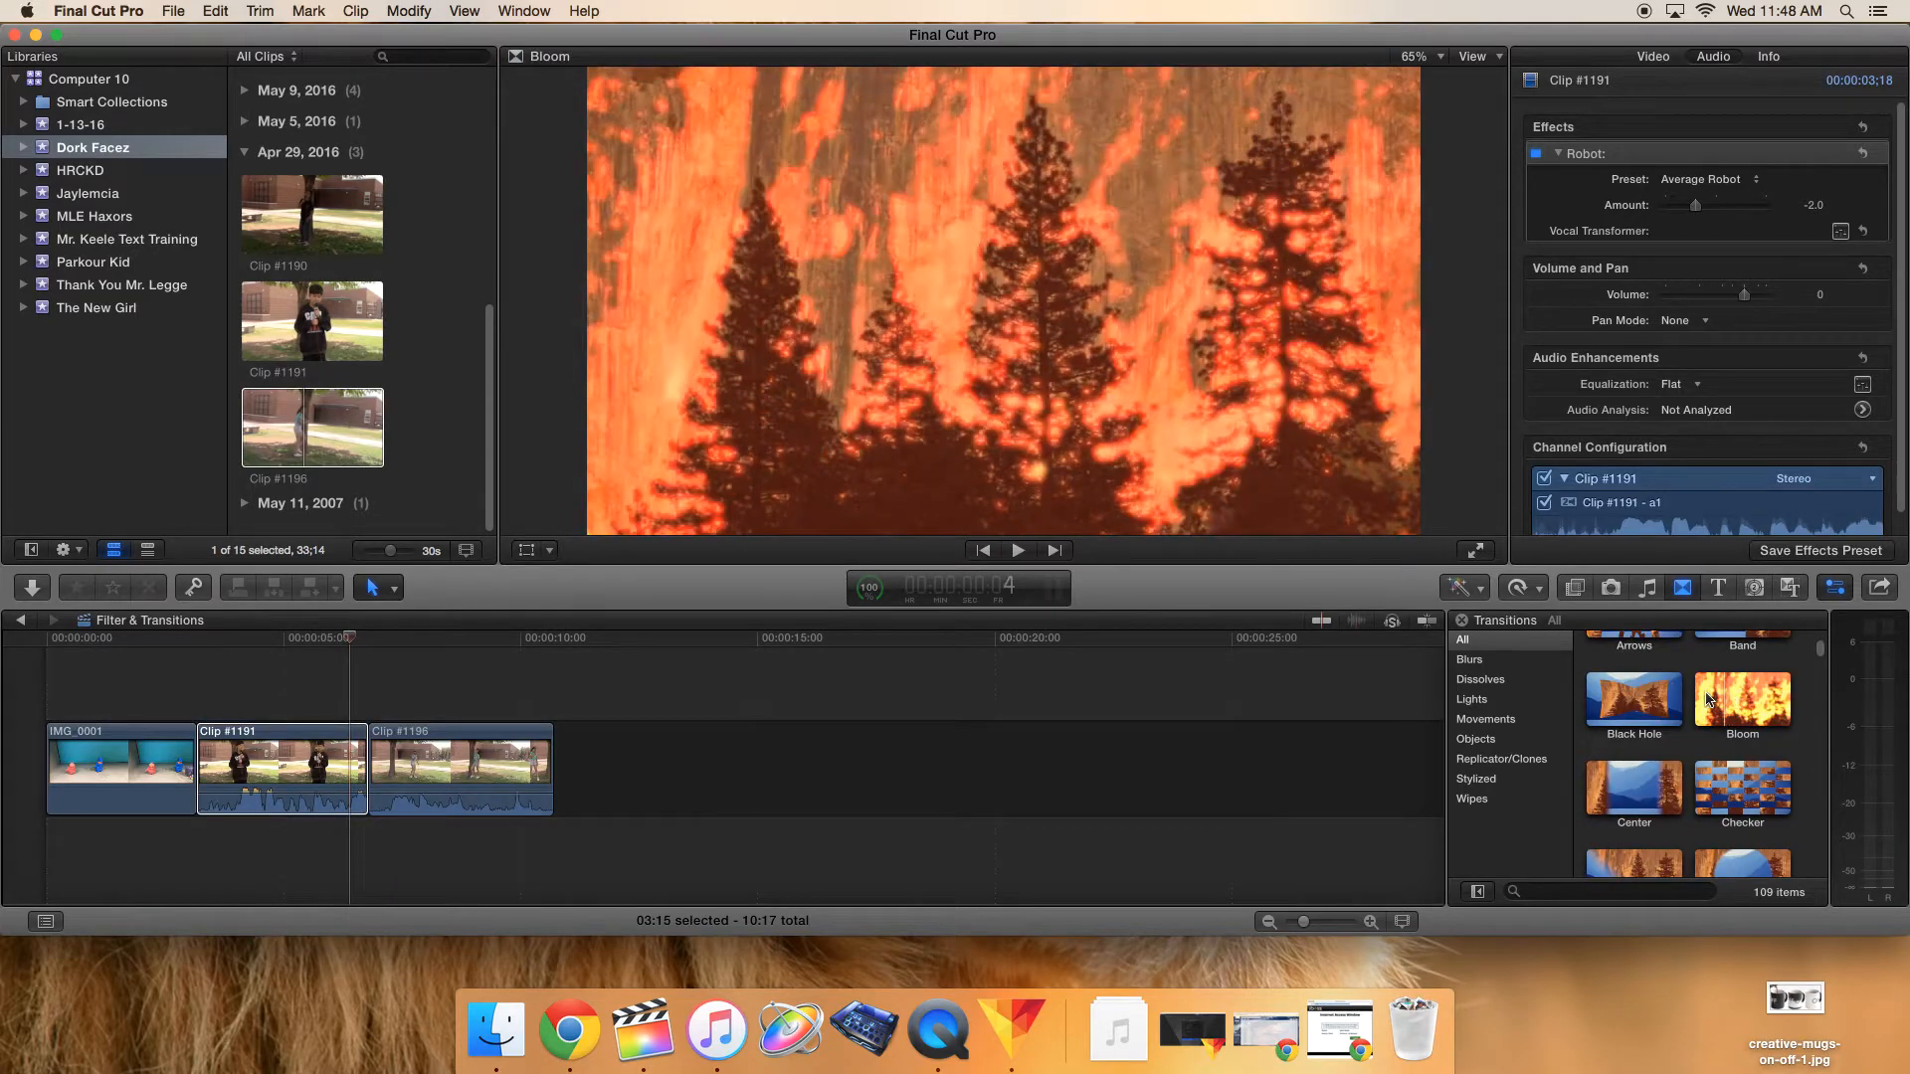
drag(1731, 697, 196, 760)
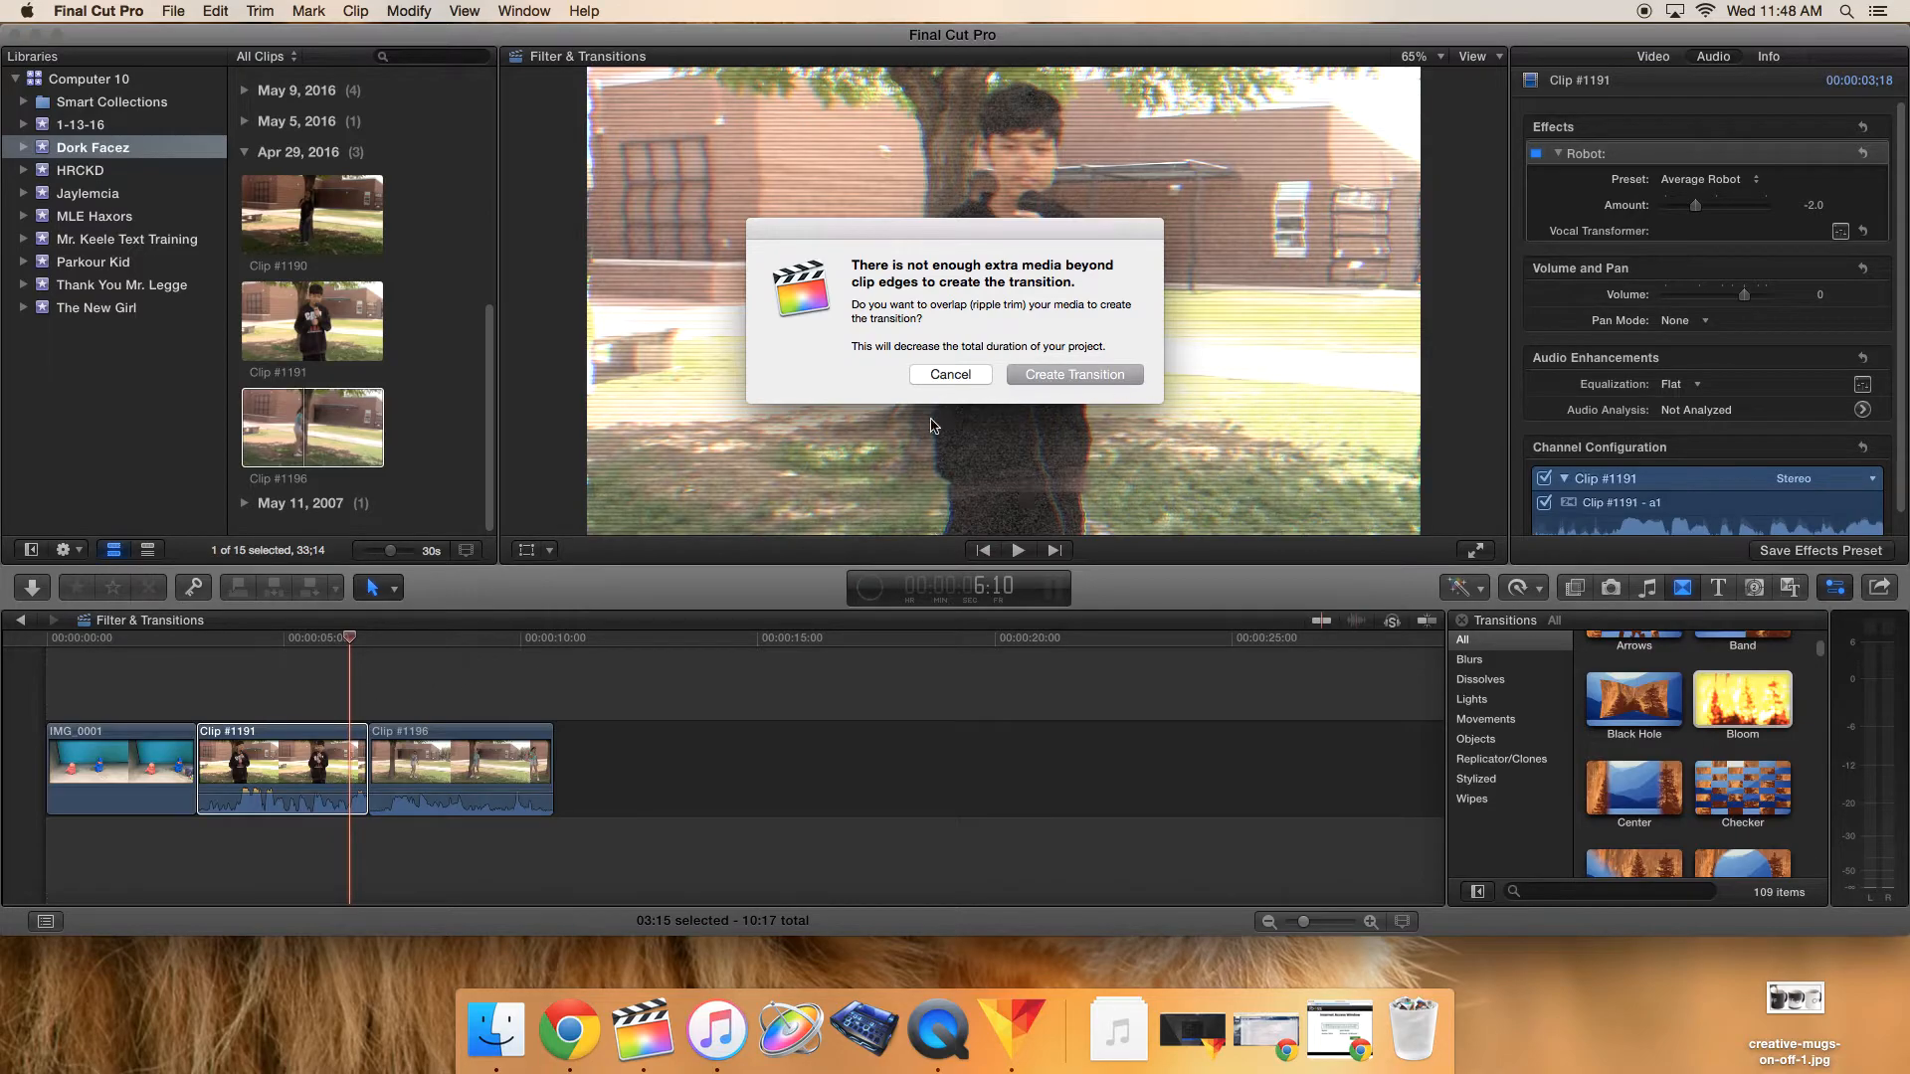
click(1047, 376)
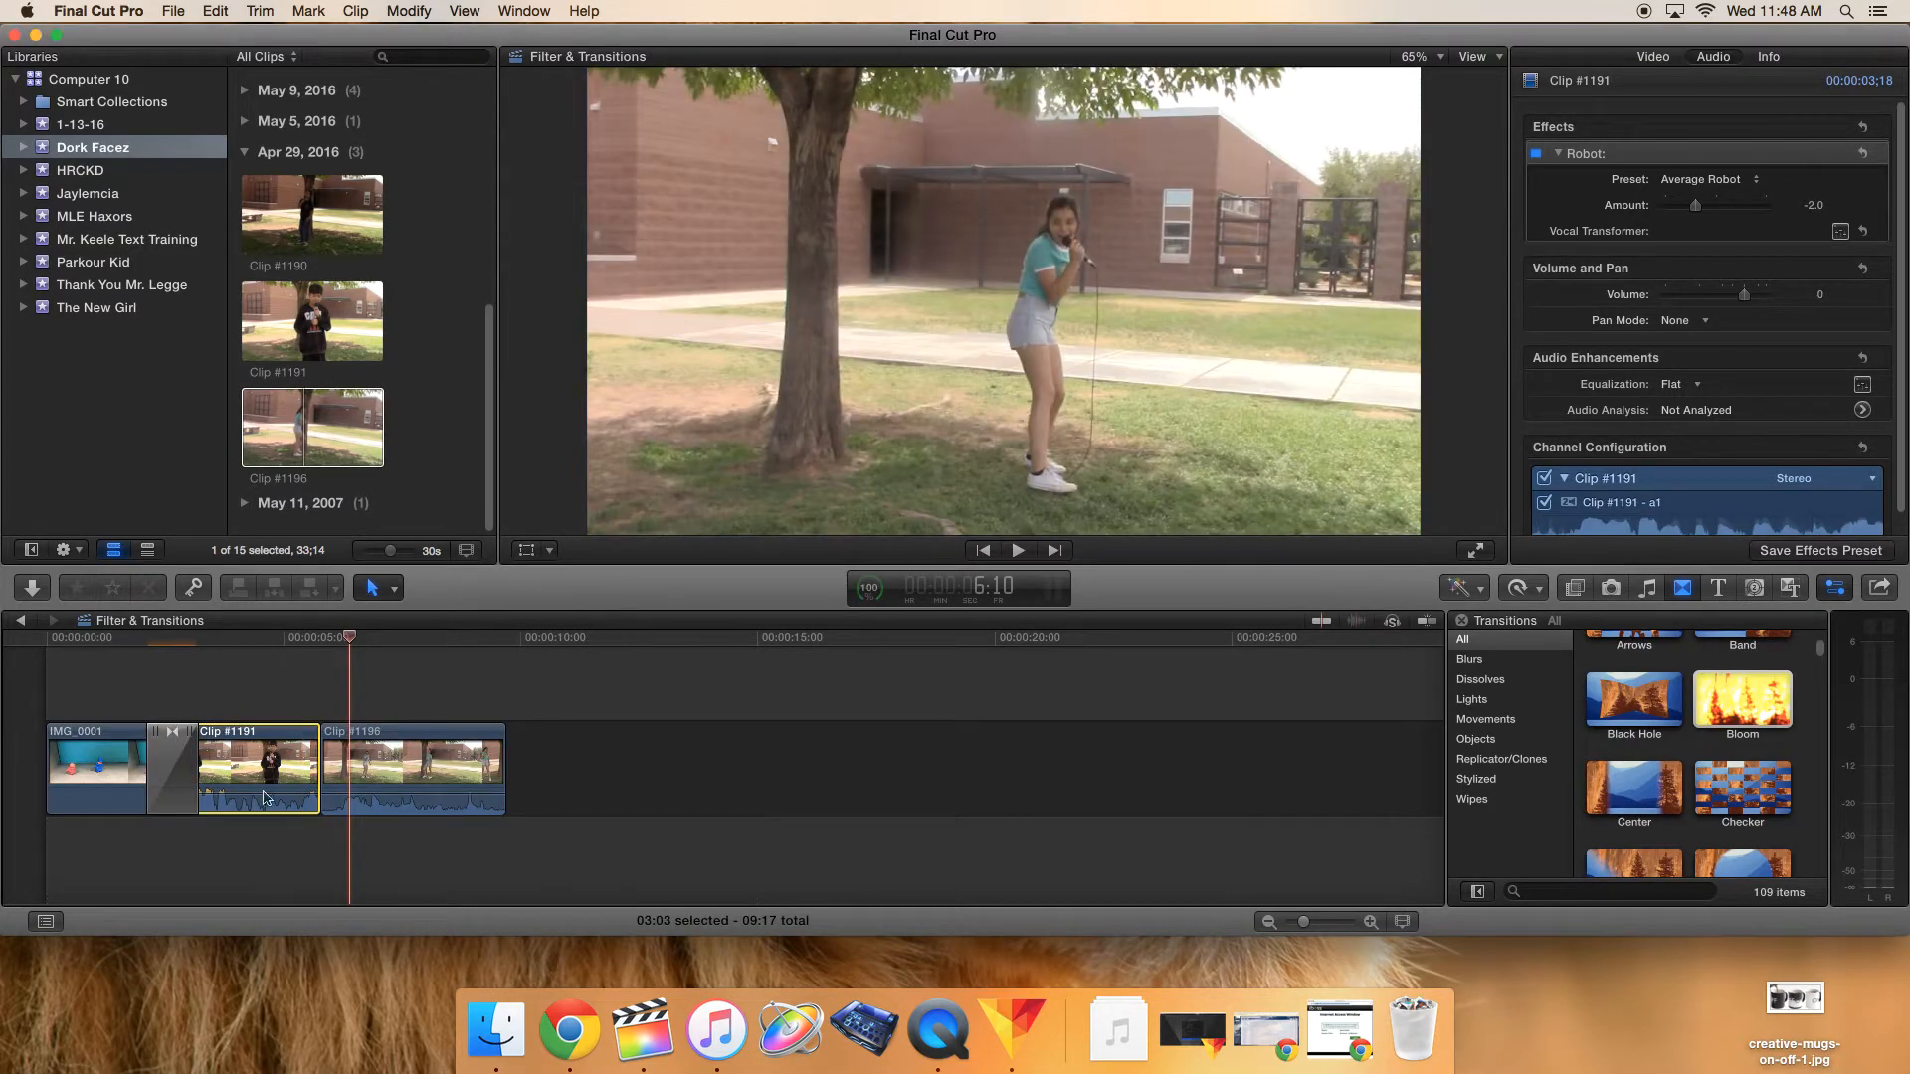
- Shorten the Bloom transition between IMG_0001 and Clip #1191 to 12 frames and play the project back from the start
drag(368, 652, 159, 763)
drag(120, 641, 47, 640)
key(space)
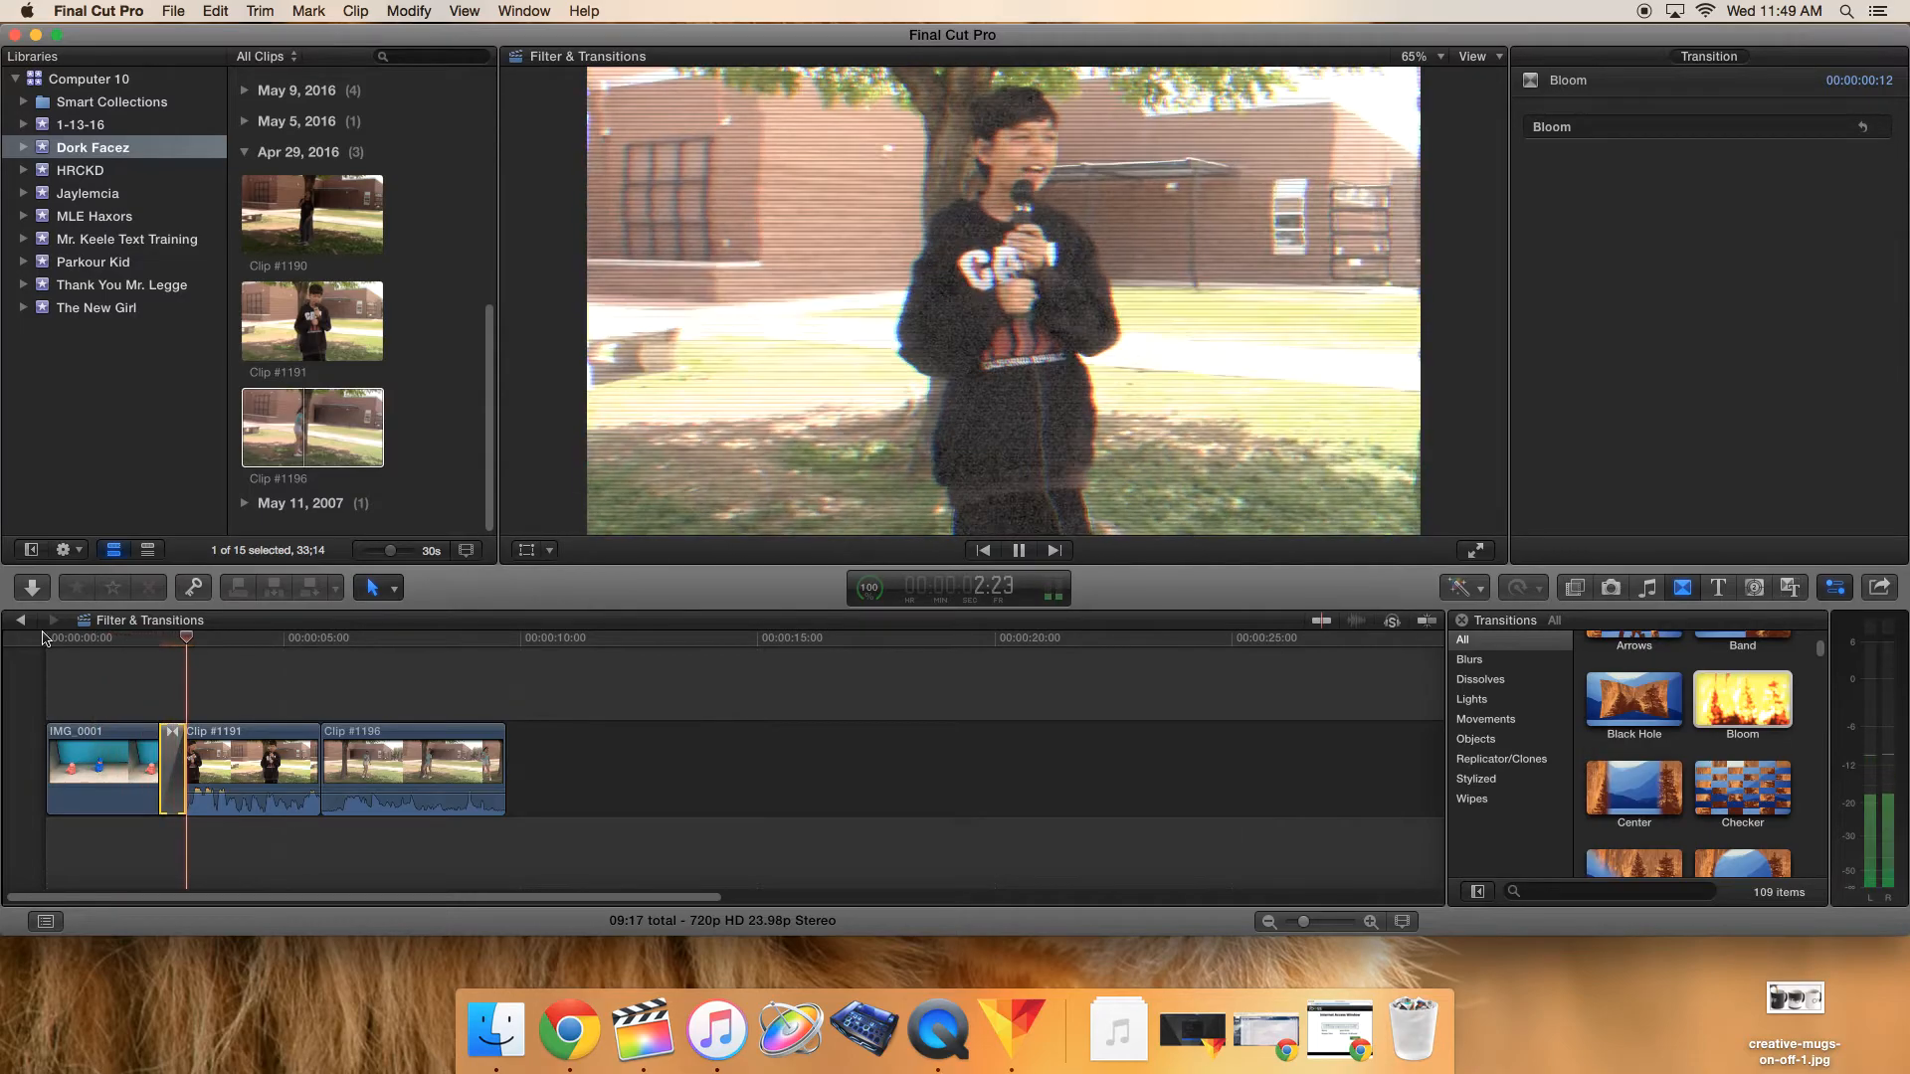
key(space)
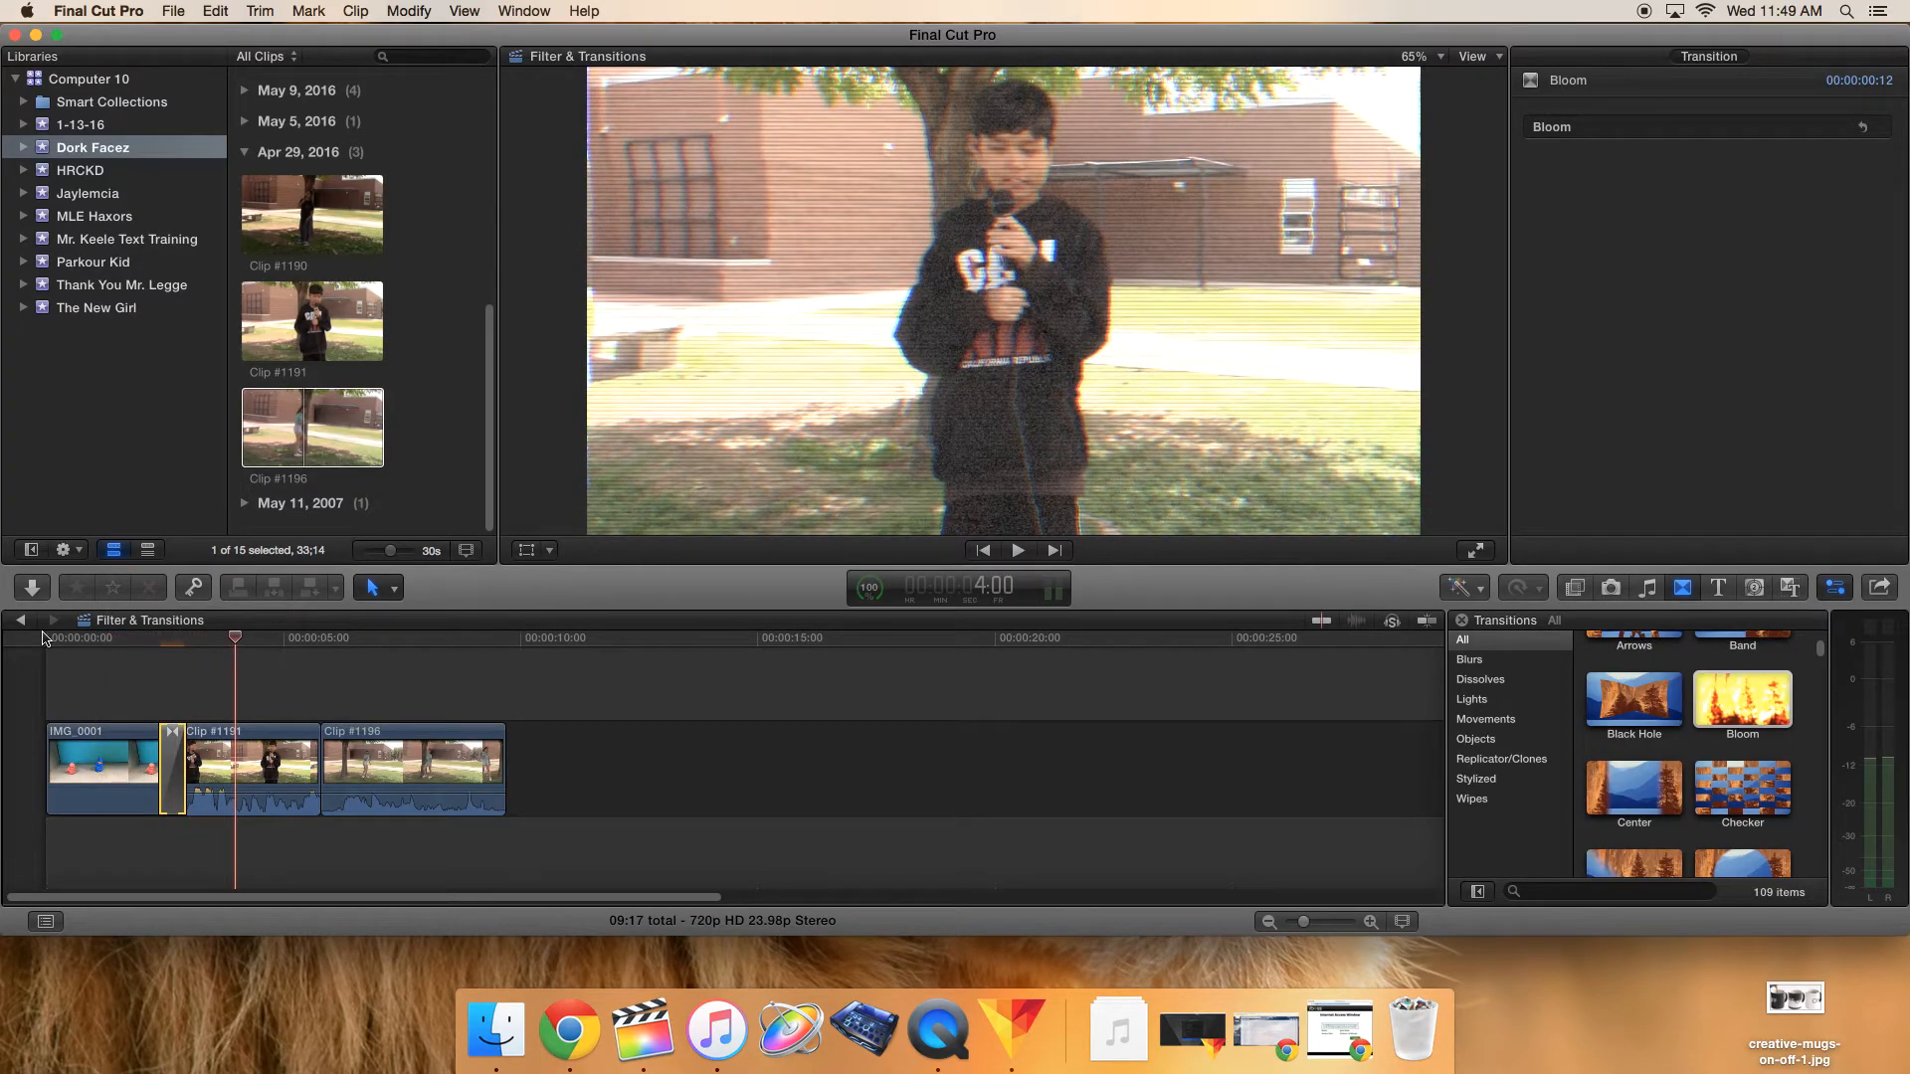
- Add the Checker transition between Clip #1191 and Clip #1196, accepting the overlap of the media, and shorten it to 10 frames
scroll(1721, 806, down, 2)
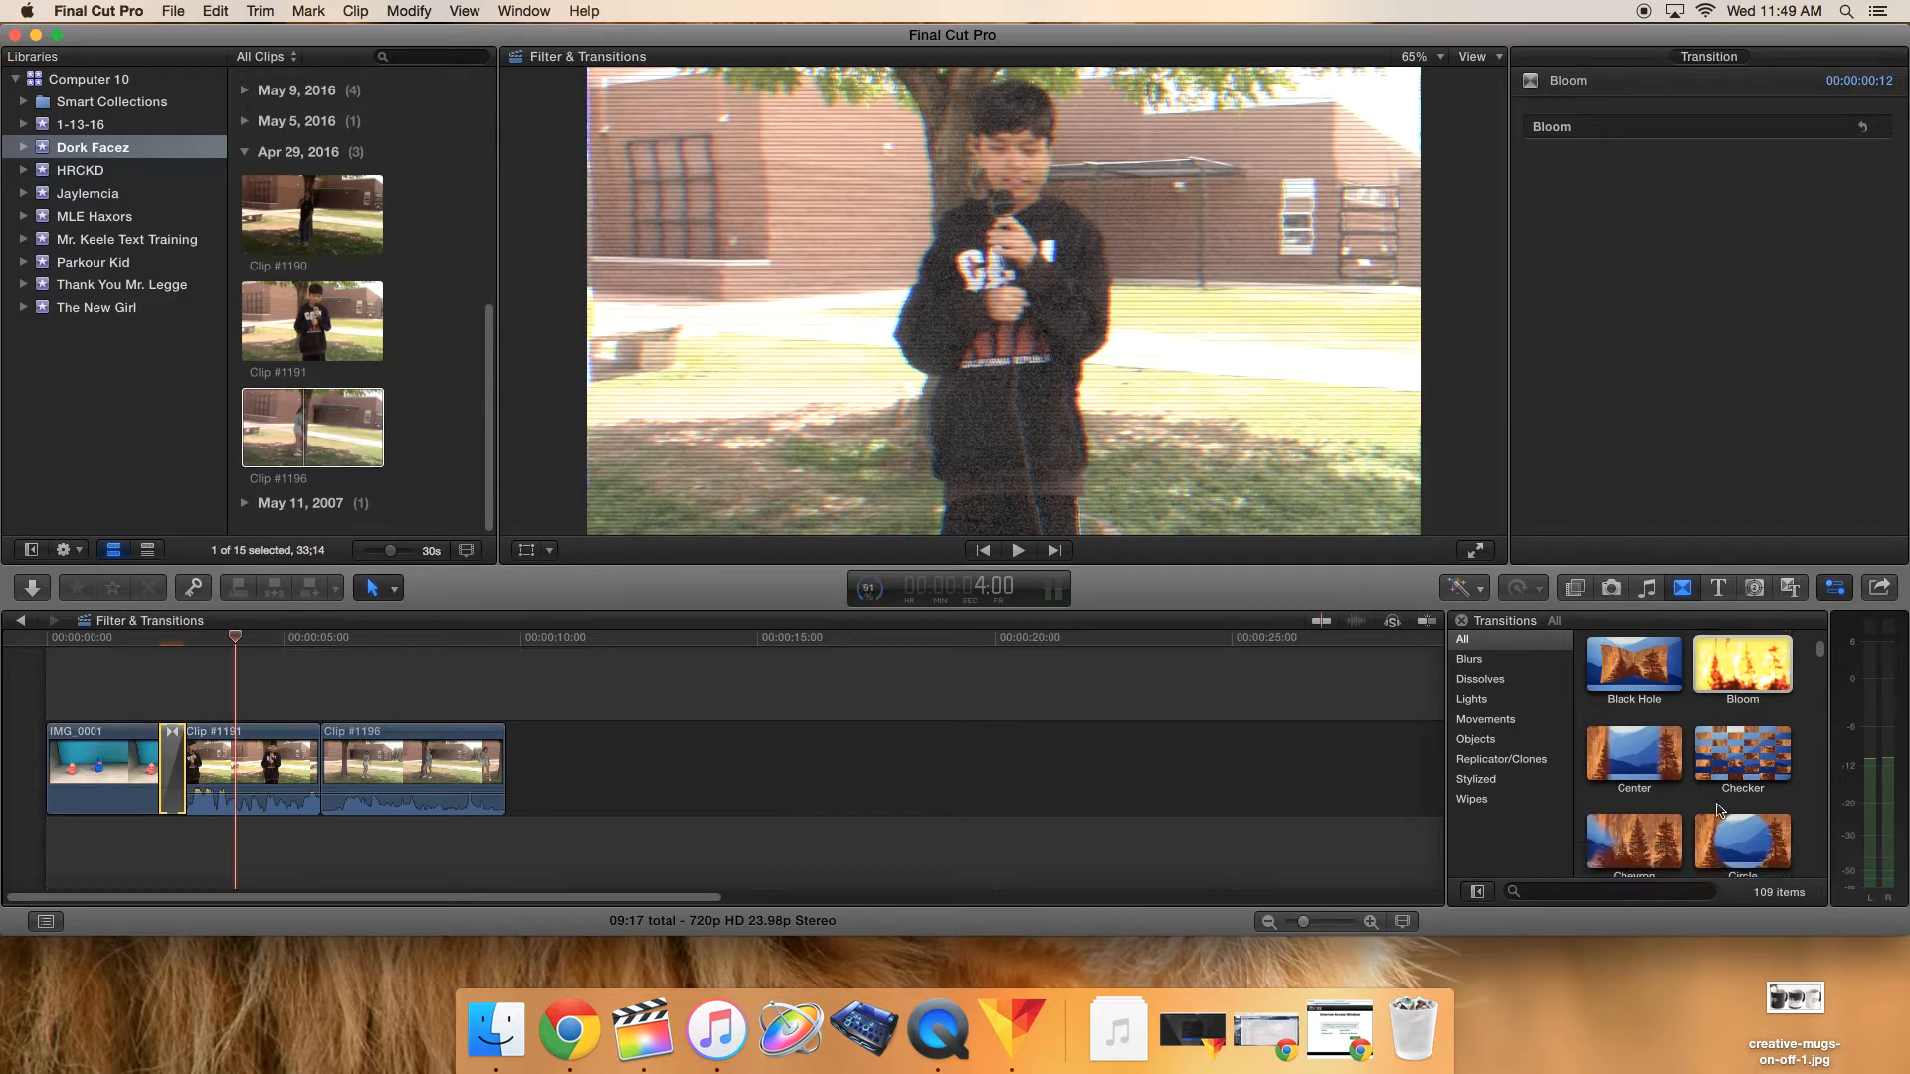
scroll(1720, 836, up, 3)
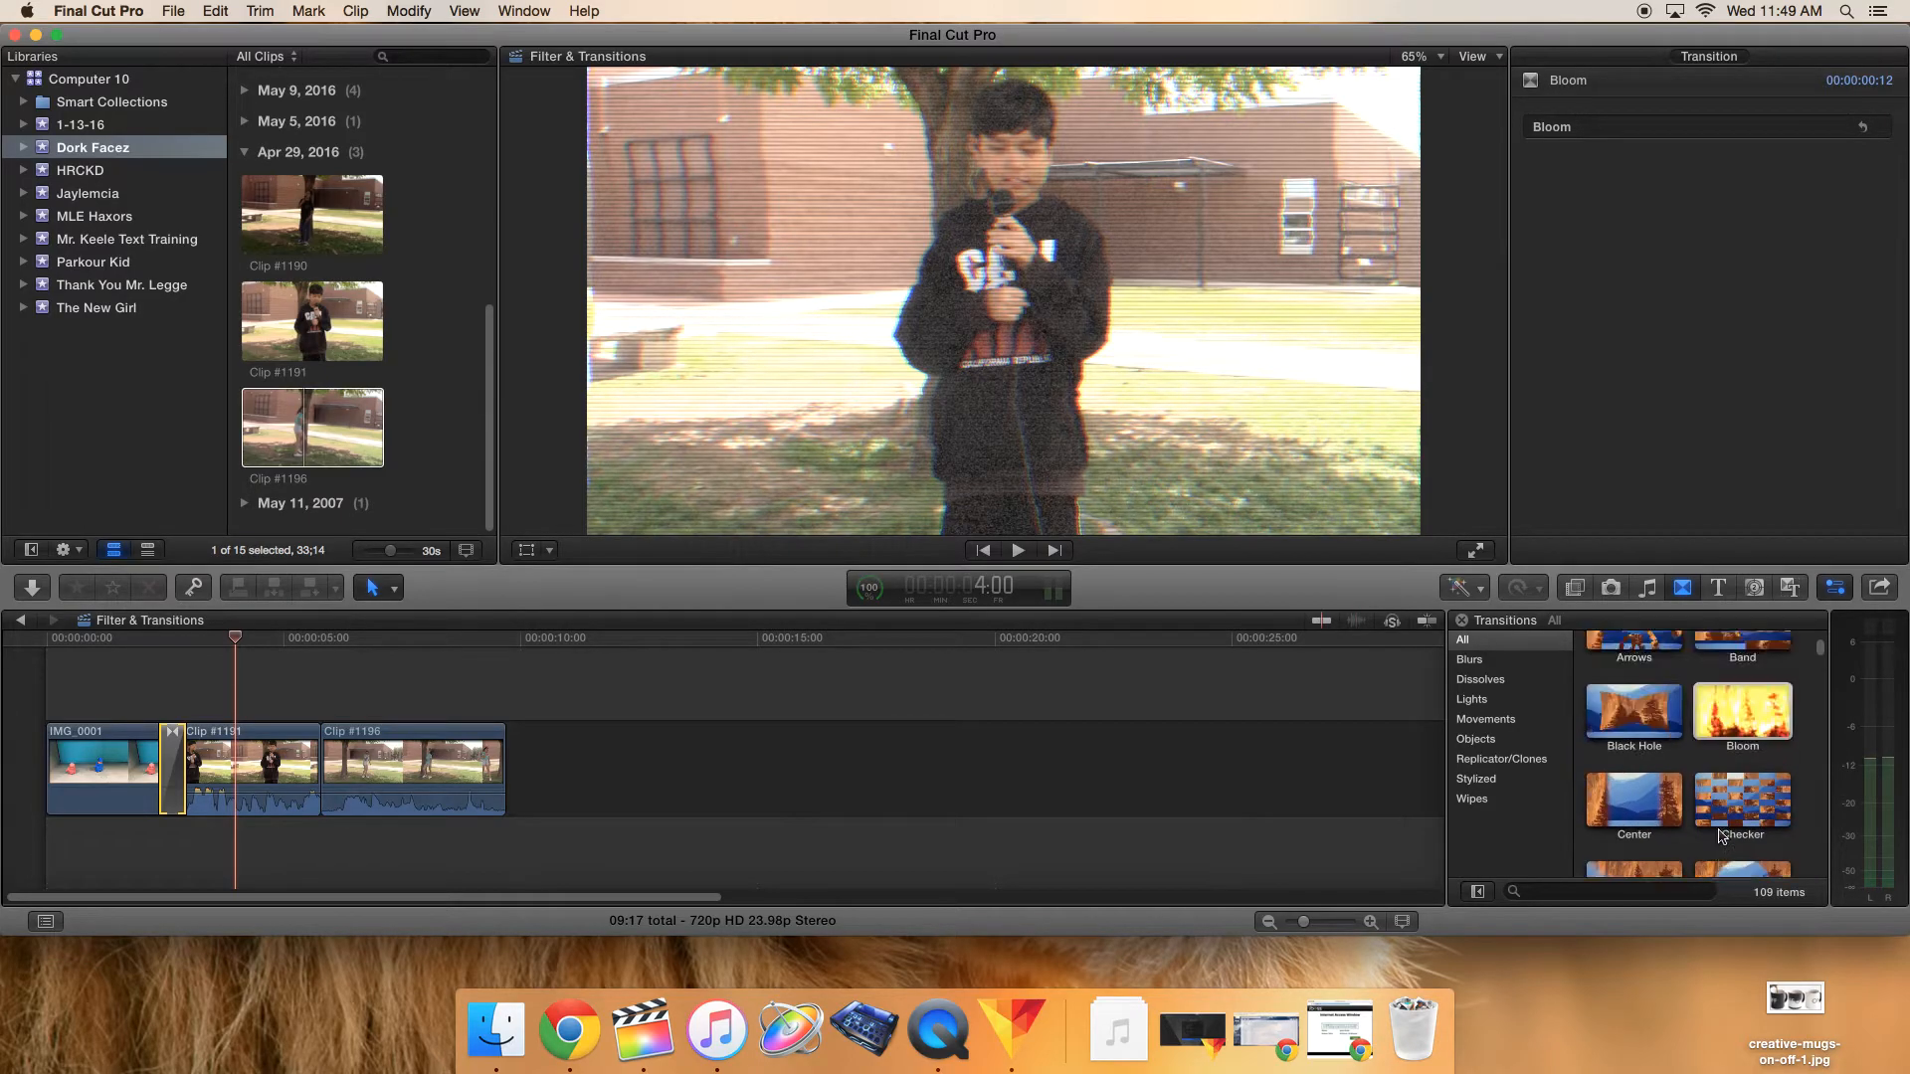
drag(1731, 806, 302, 774)
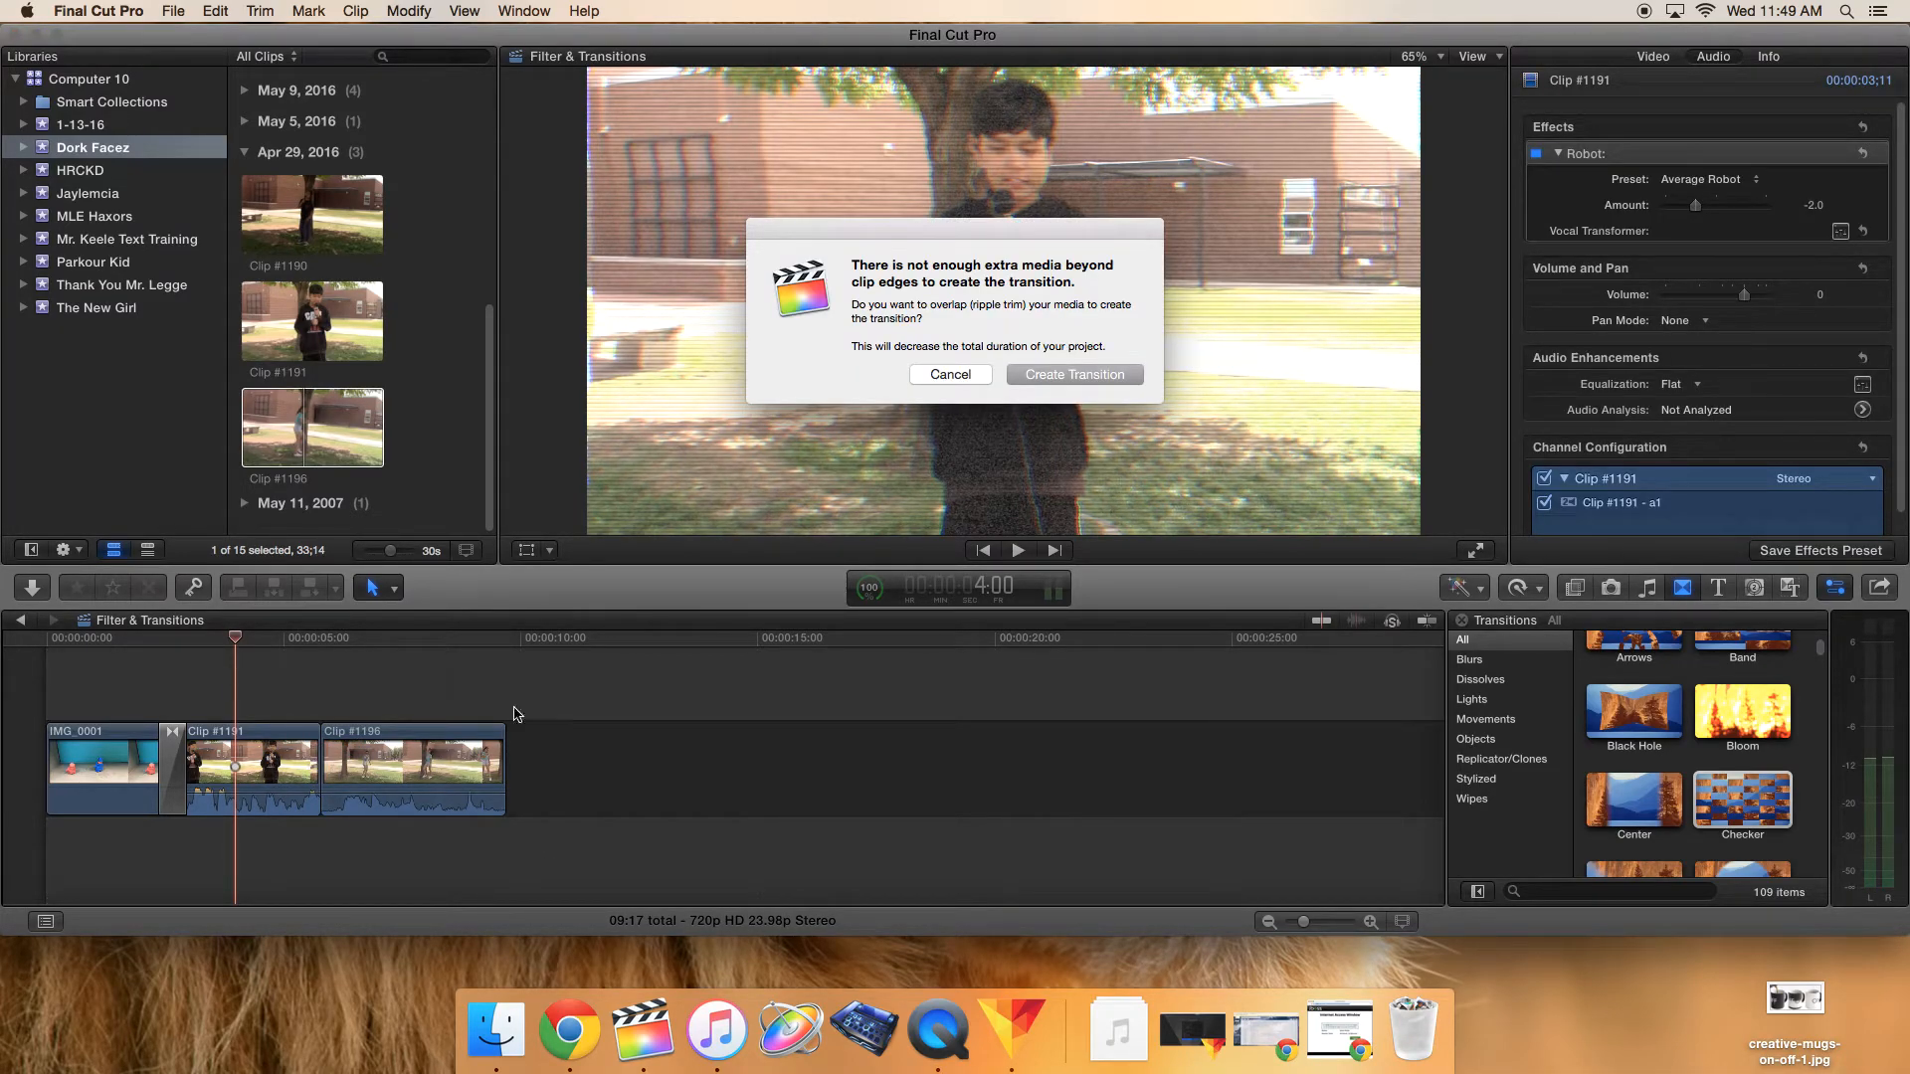
click(1064, 371)
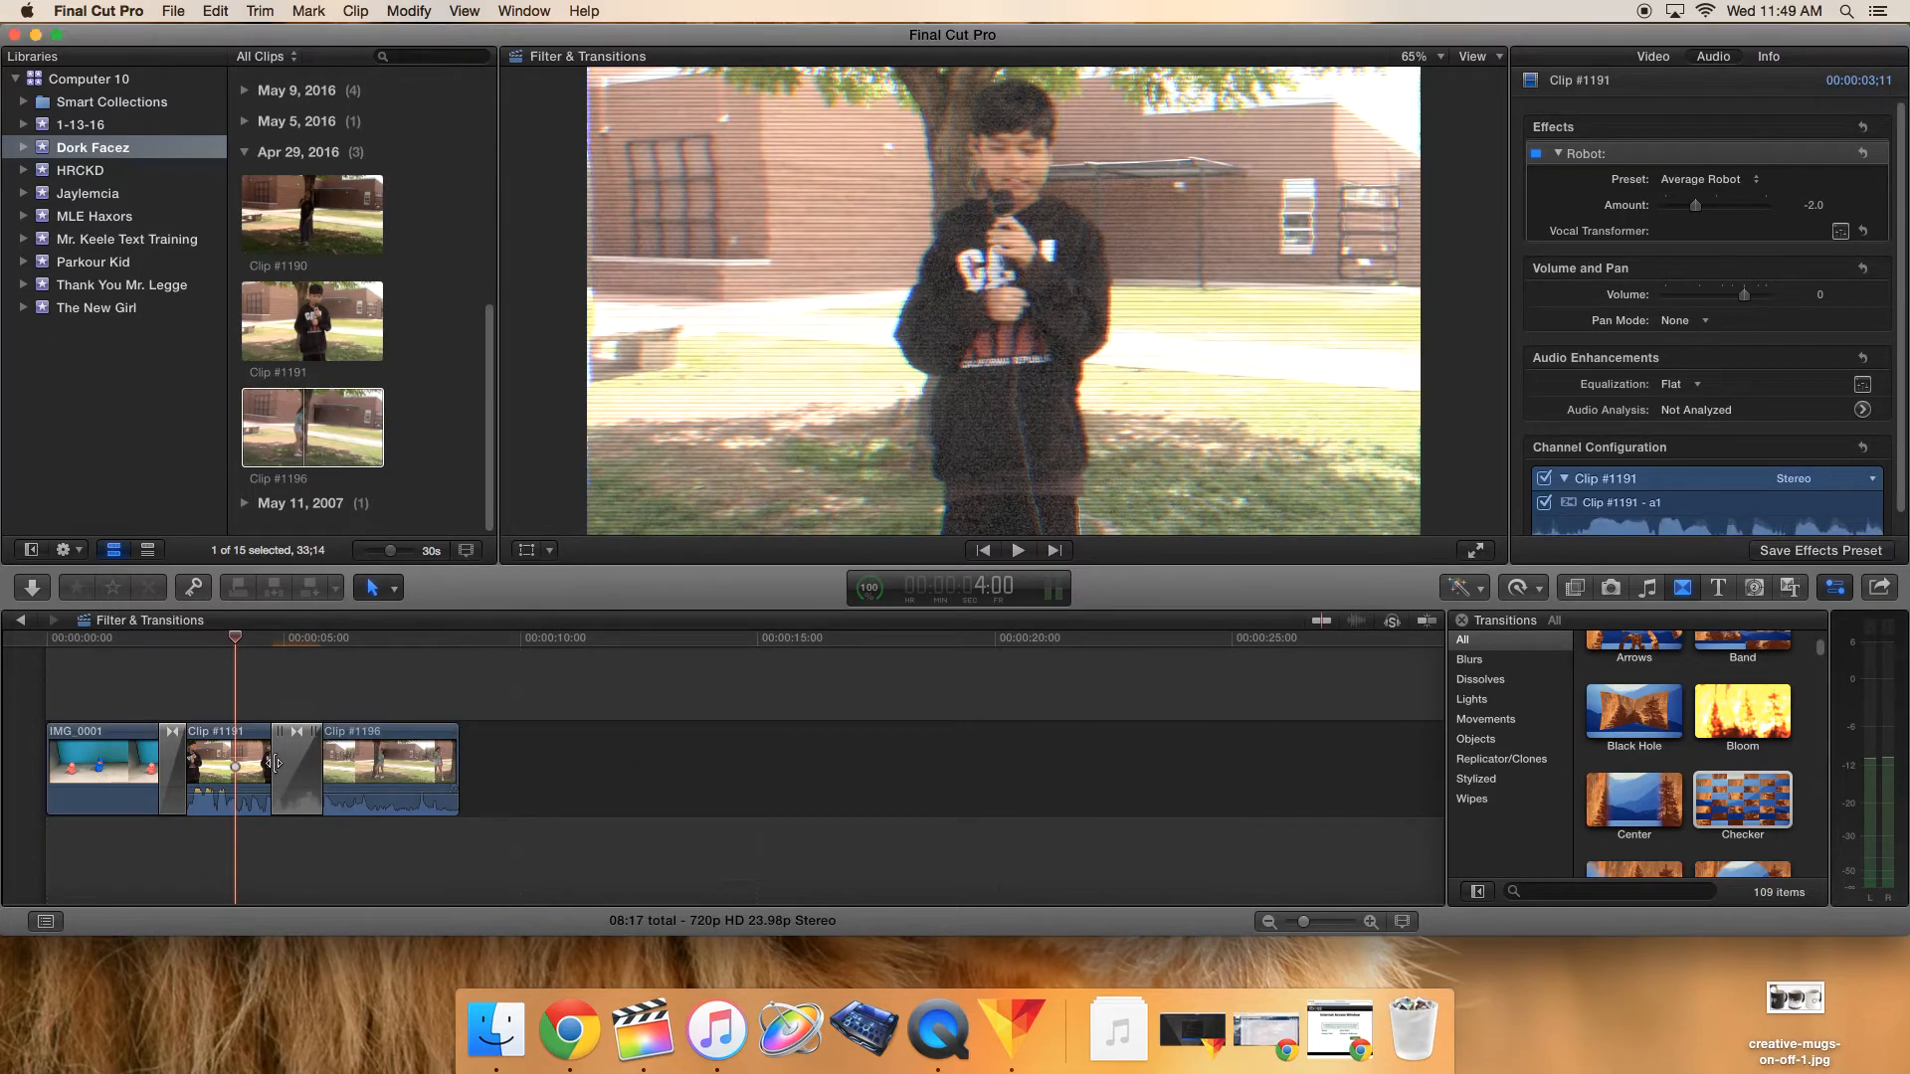
drag(276, 757, 290, 756)
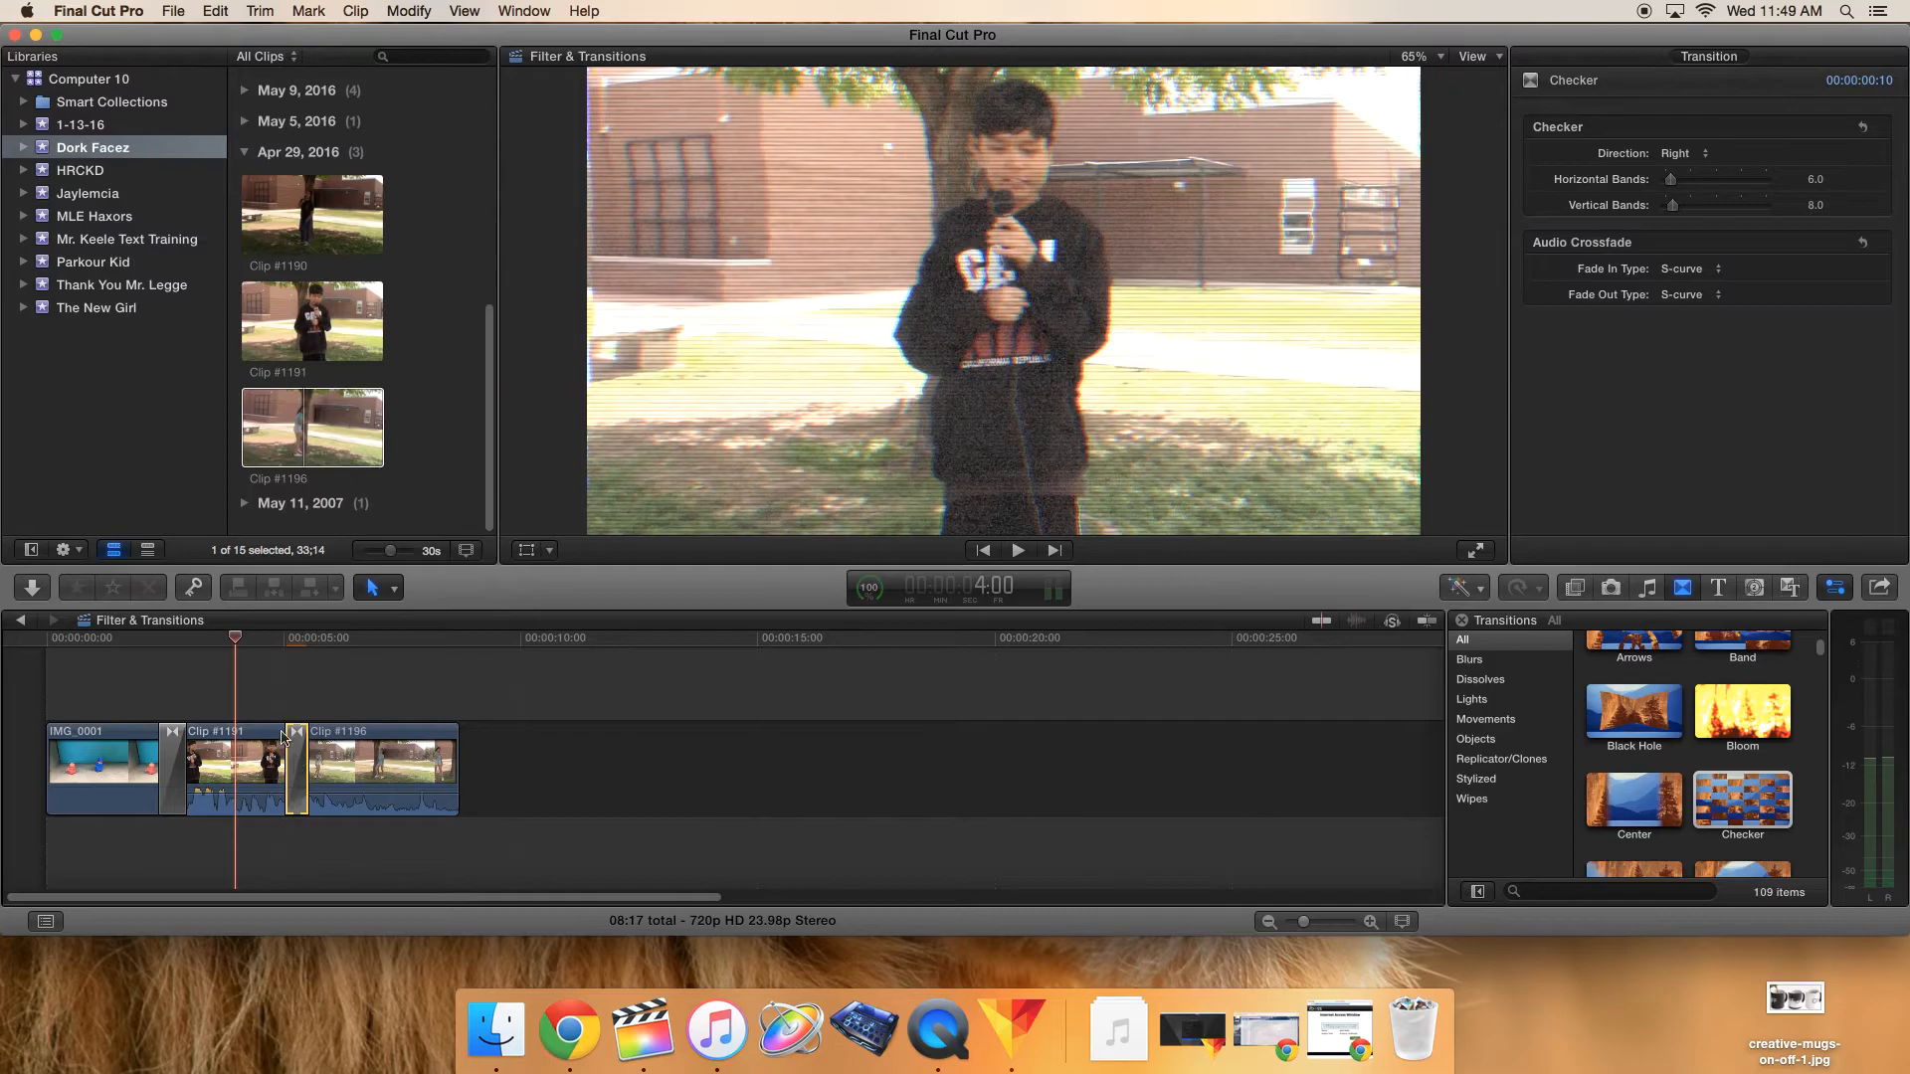
- Play the project back full screen, then in the normal viewer from 2:22 through the Checker transition
mouse_move(239, 638)
mouse_down()
mouse_move(260, 641)
mouse_move(224, 666)
mouse_up()
click(1476, 551)
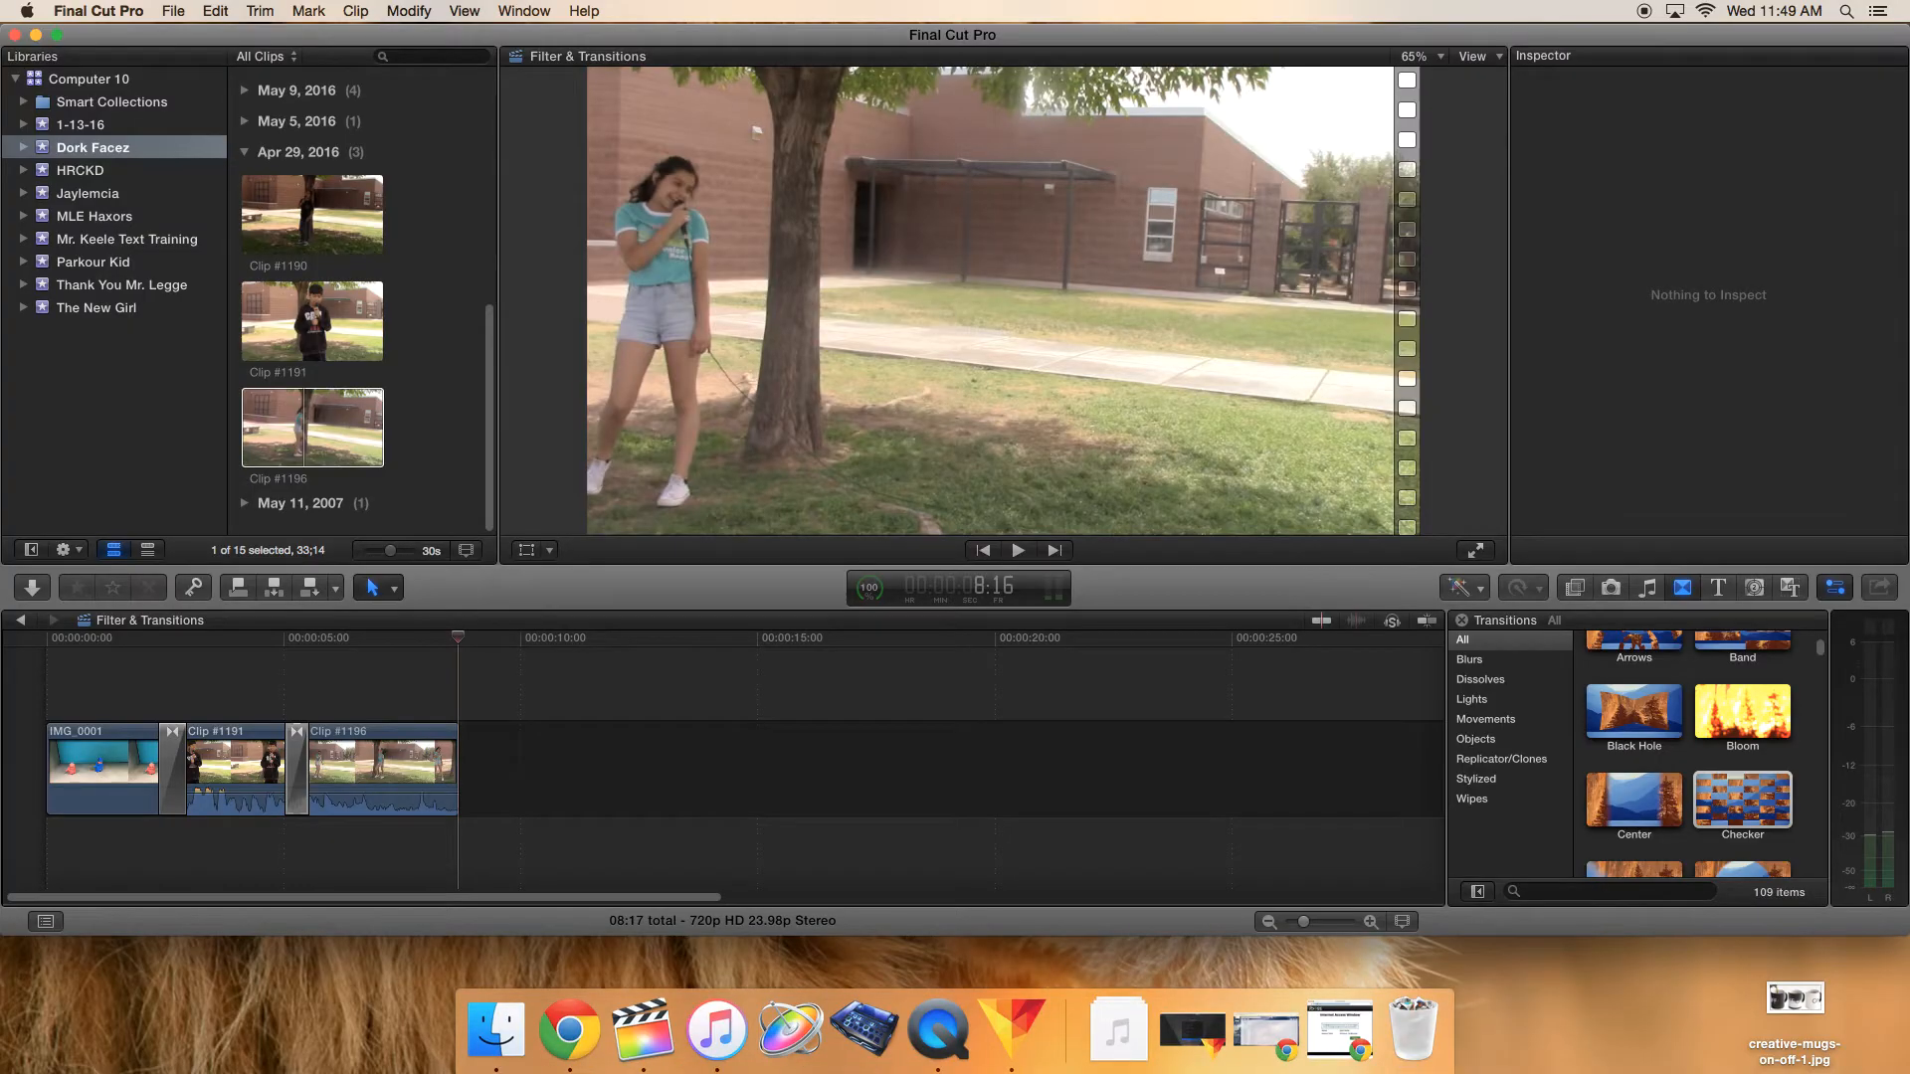
key(space)
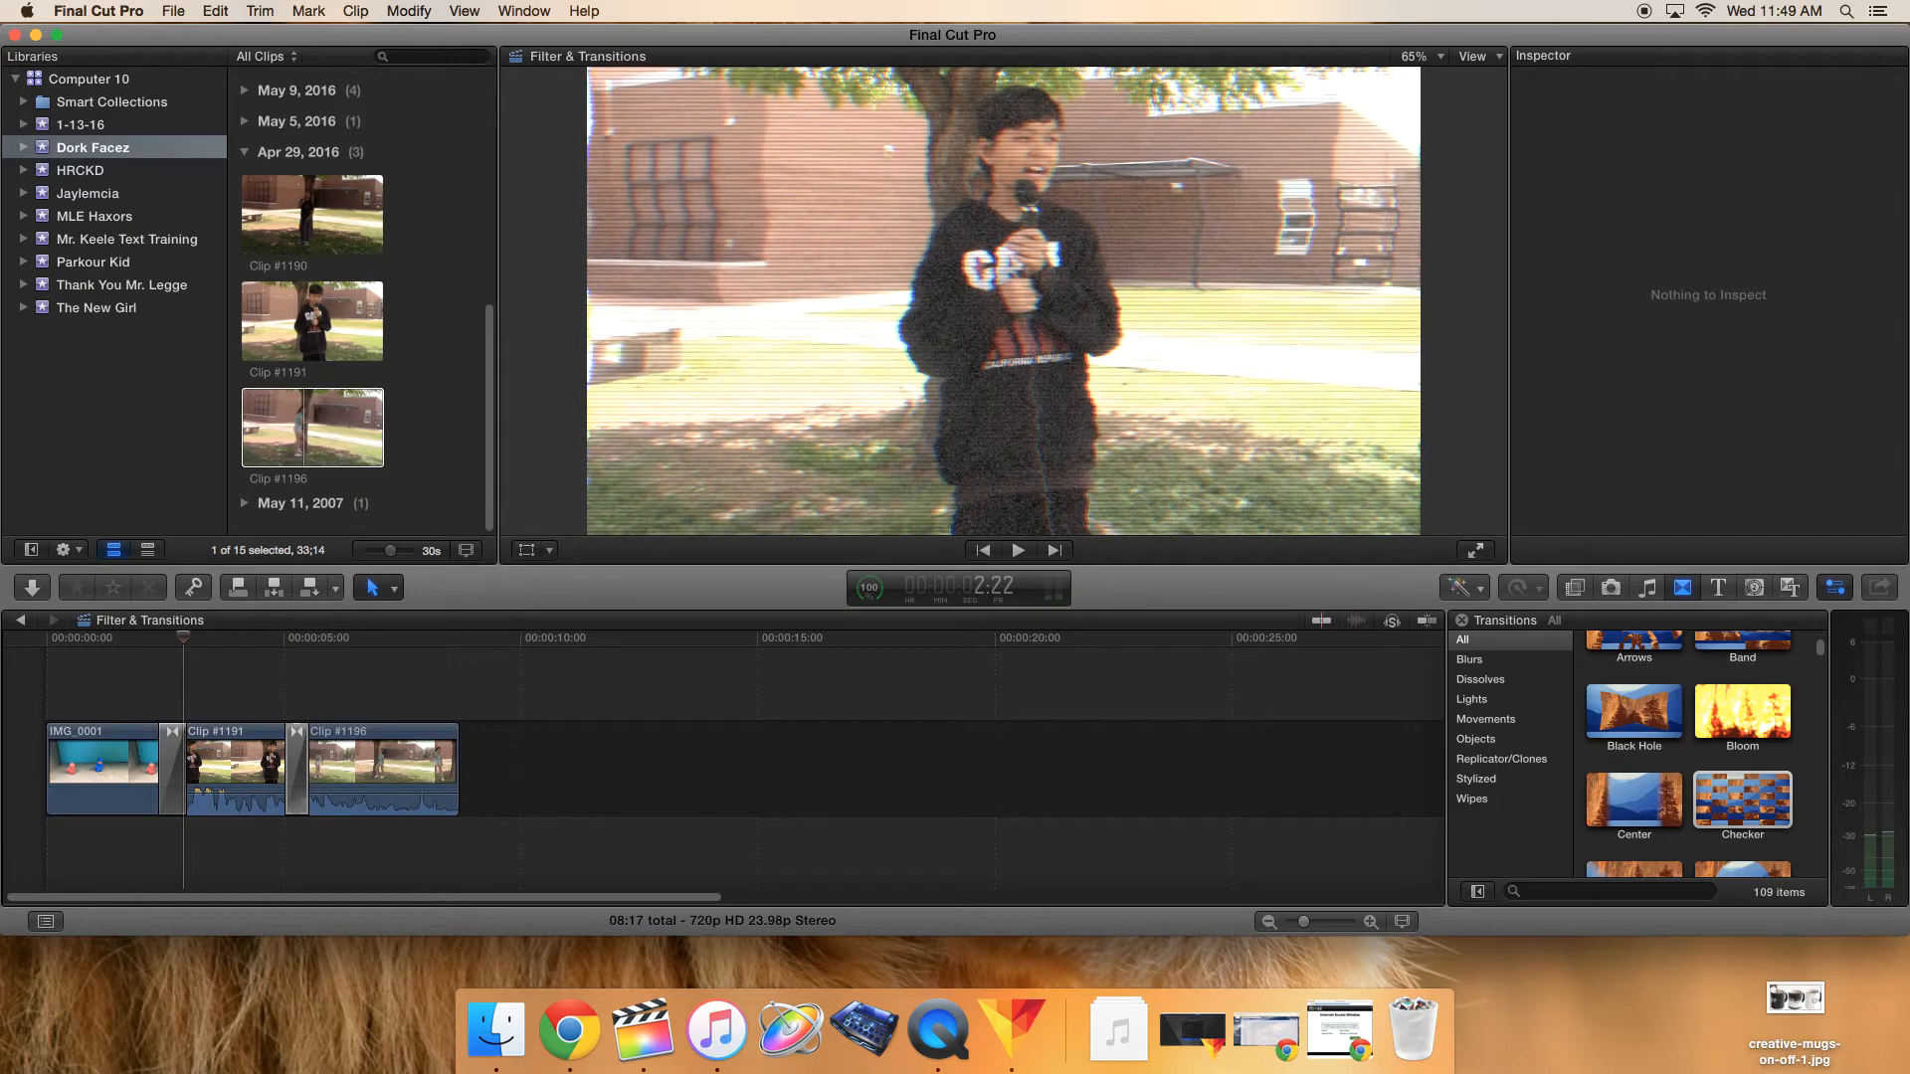
key(space)
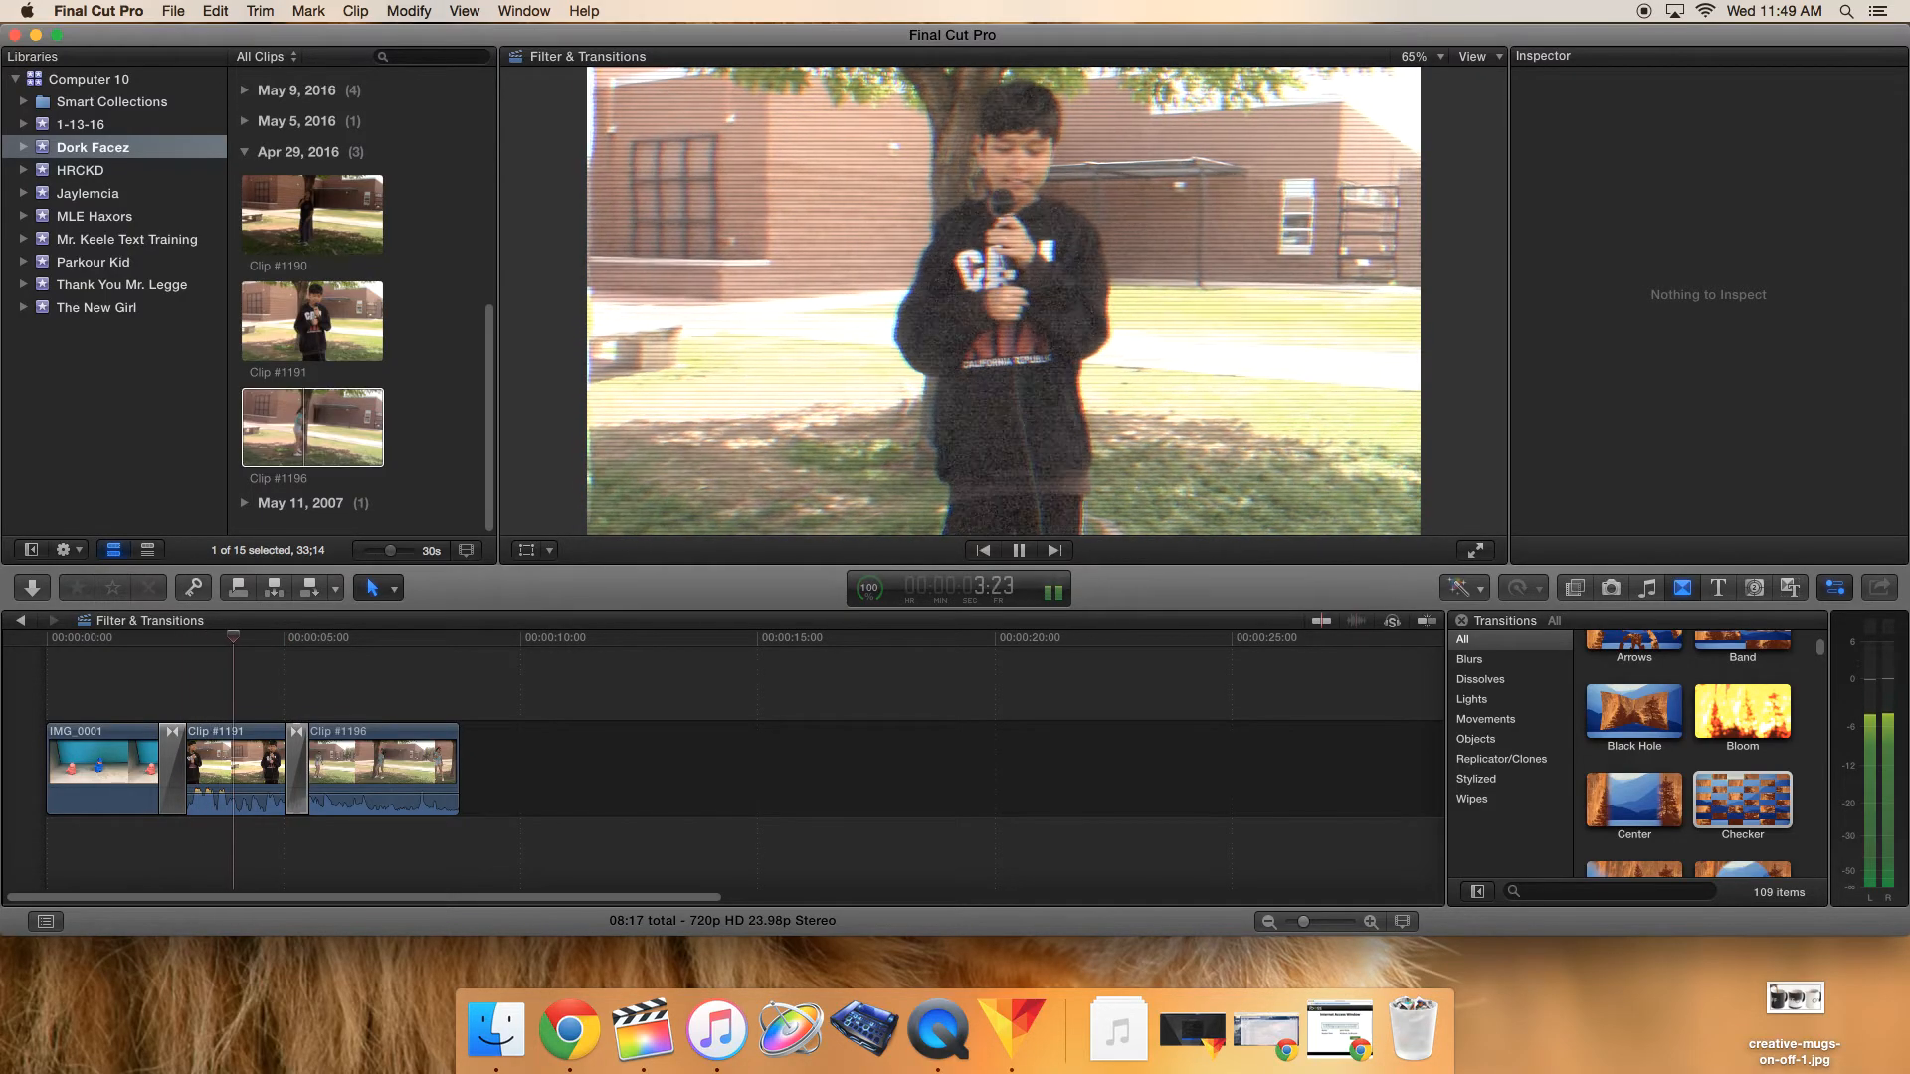
key(space)
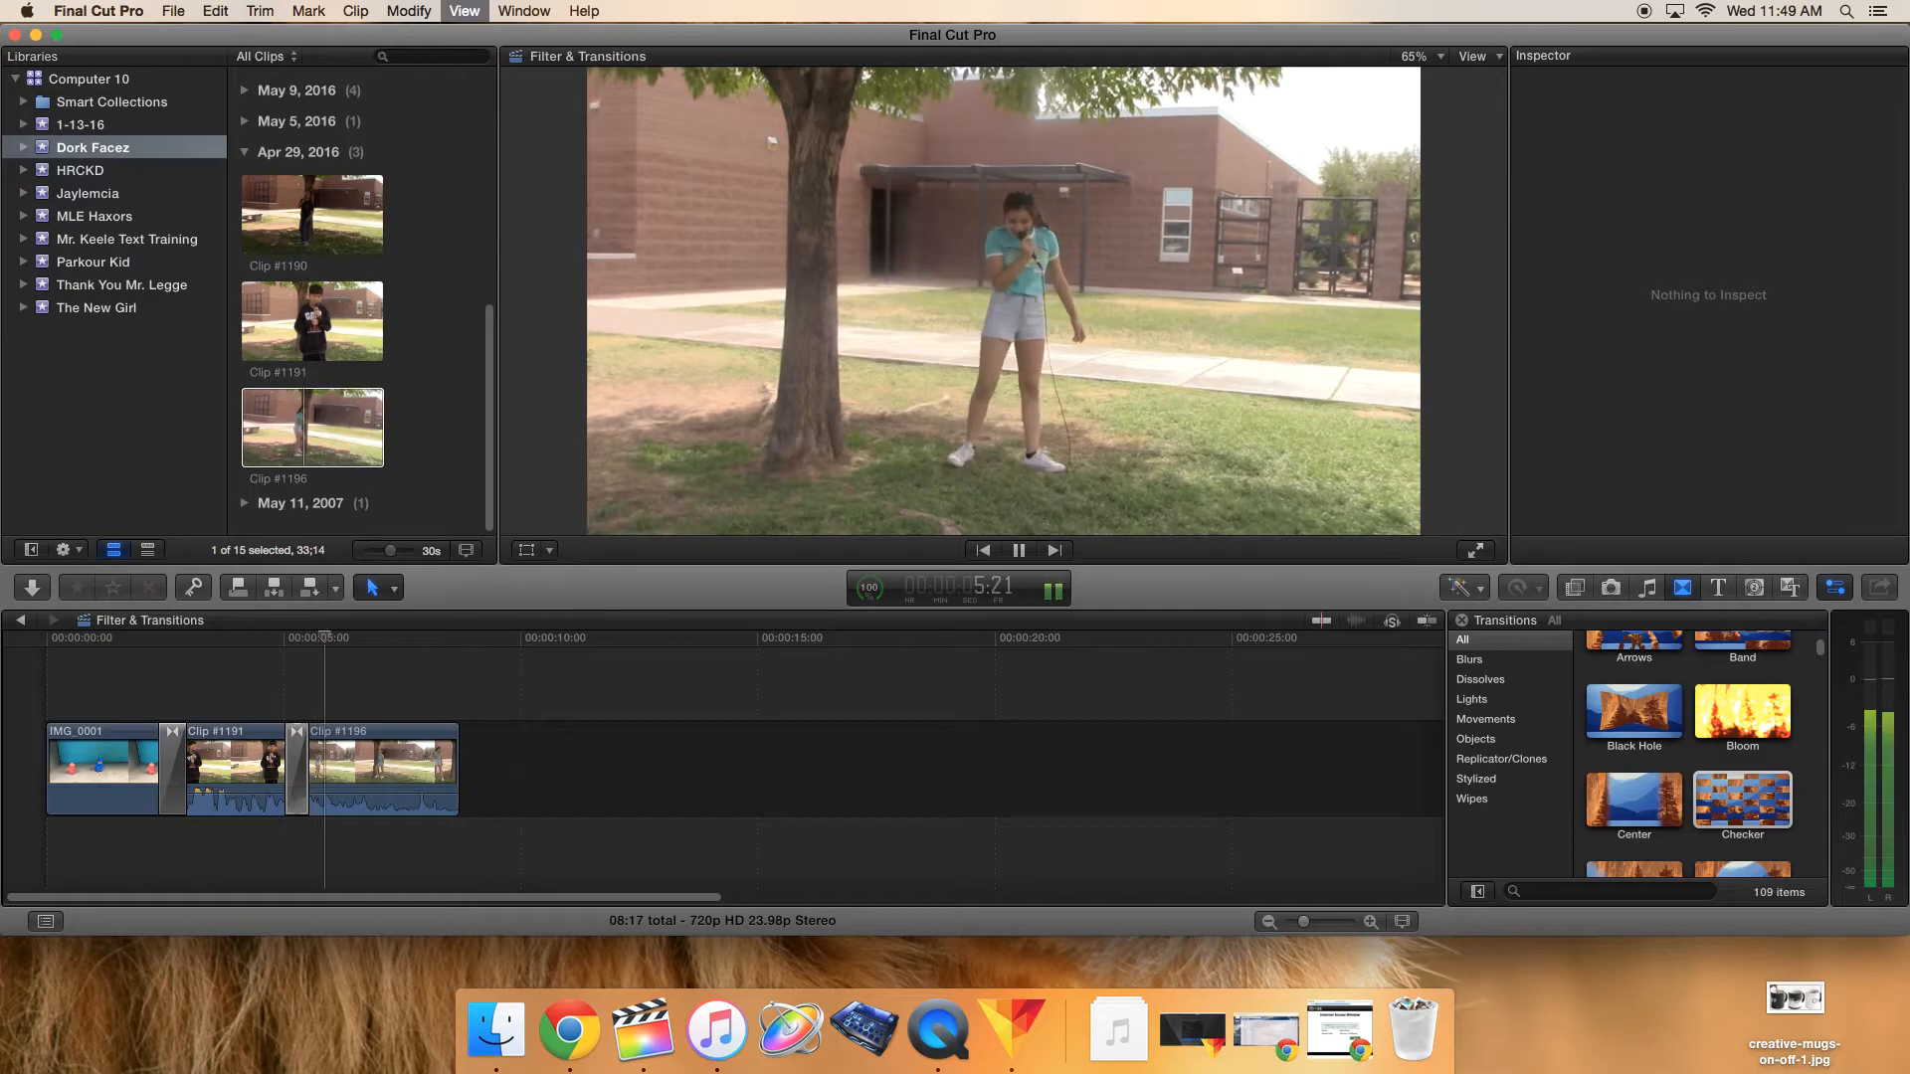
- Step back frame by frame from 5:21 to 5:02 to examine the Checker transition
key(Left)
key(Left)
key(Left)
key(Left)
key(Left)
key(Left)
key(Left)
key(Left)
key(Left)
key(Left)
key(Left)
key(Left)
key(Left)
key(Left)
key(Left)
key(Left)
key(Left)
key(Left)
key(Left)
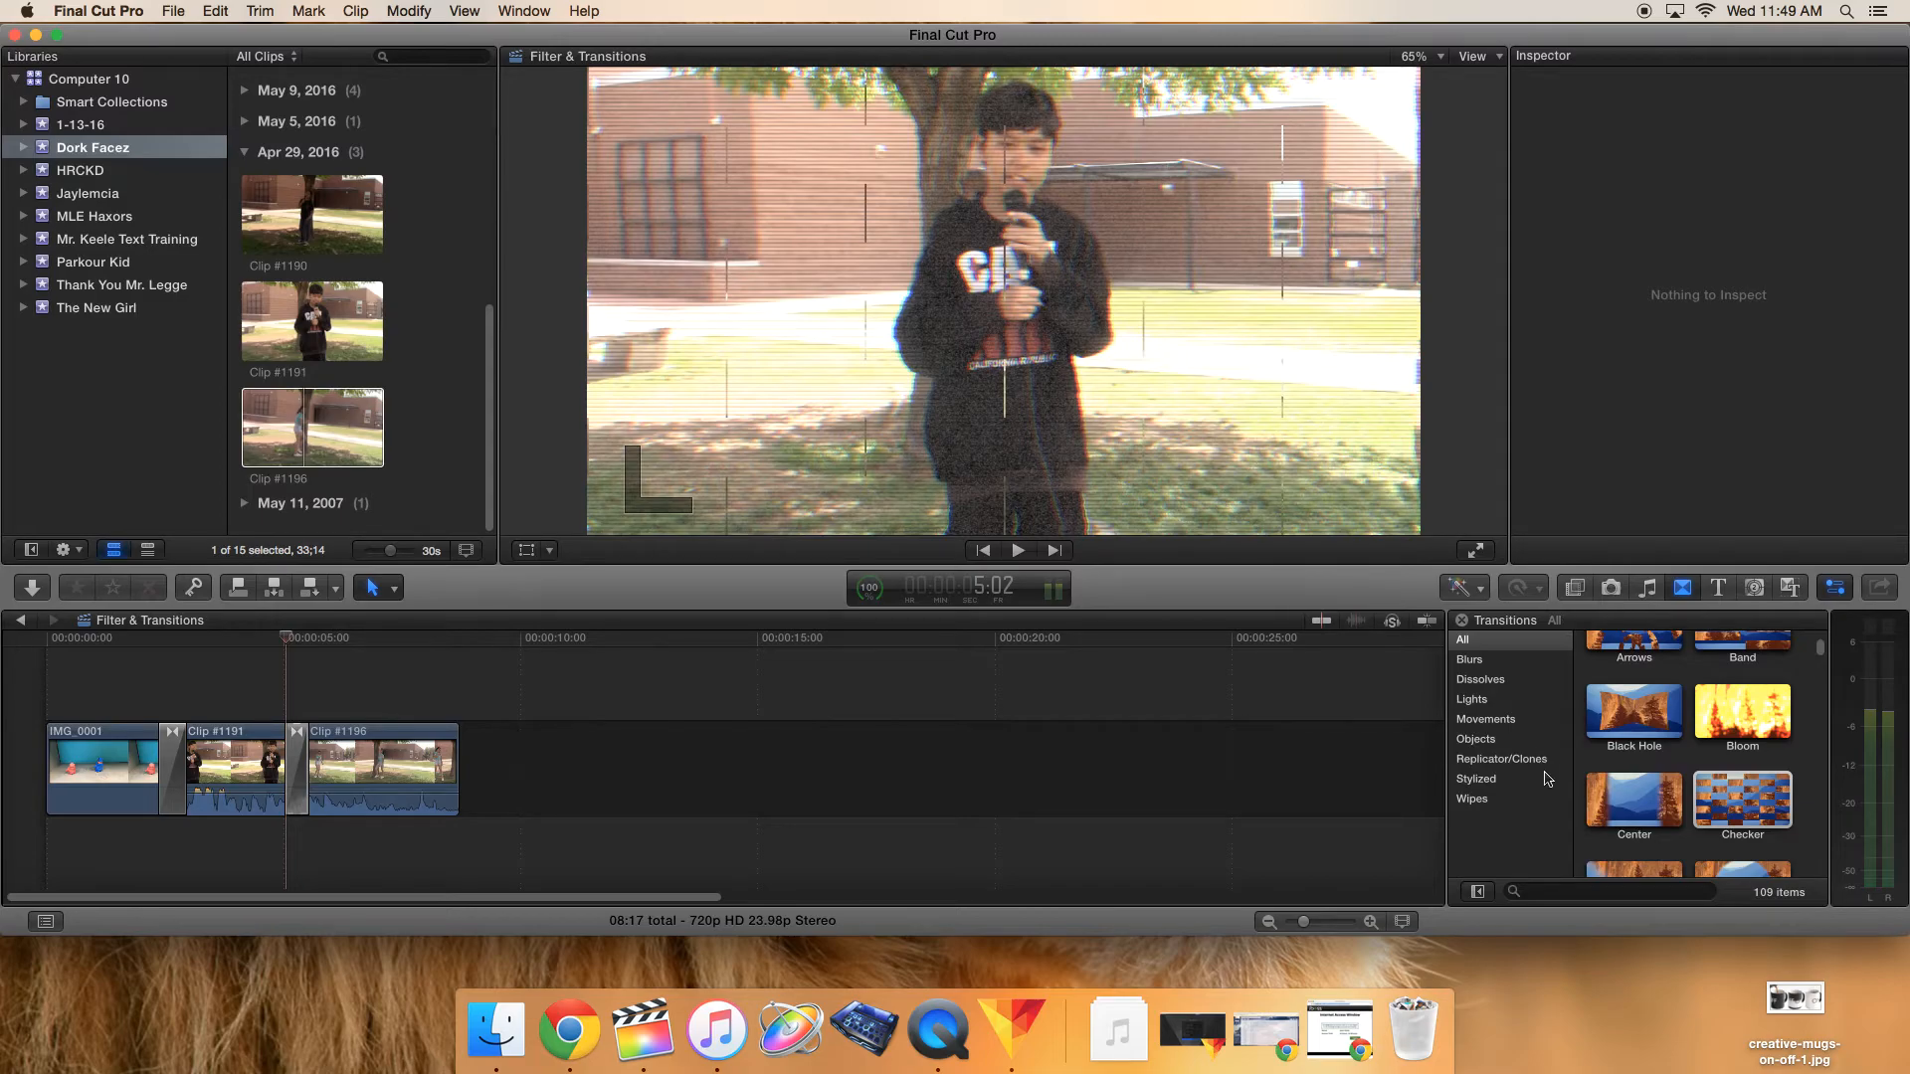
- Replace the Checker transition between Clip #1191 and Clip #1196 with the Chevron transition
click(1756, 789)
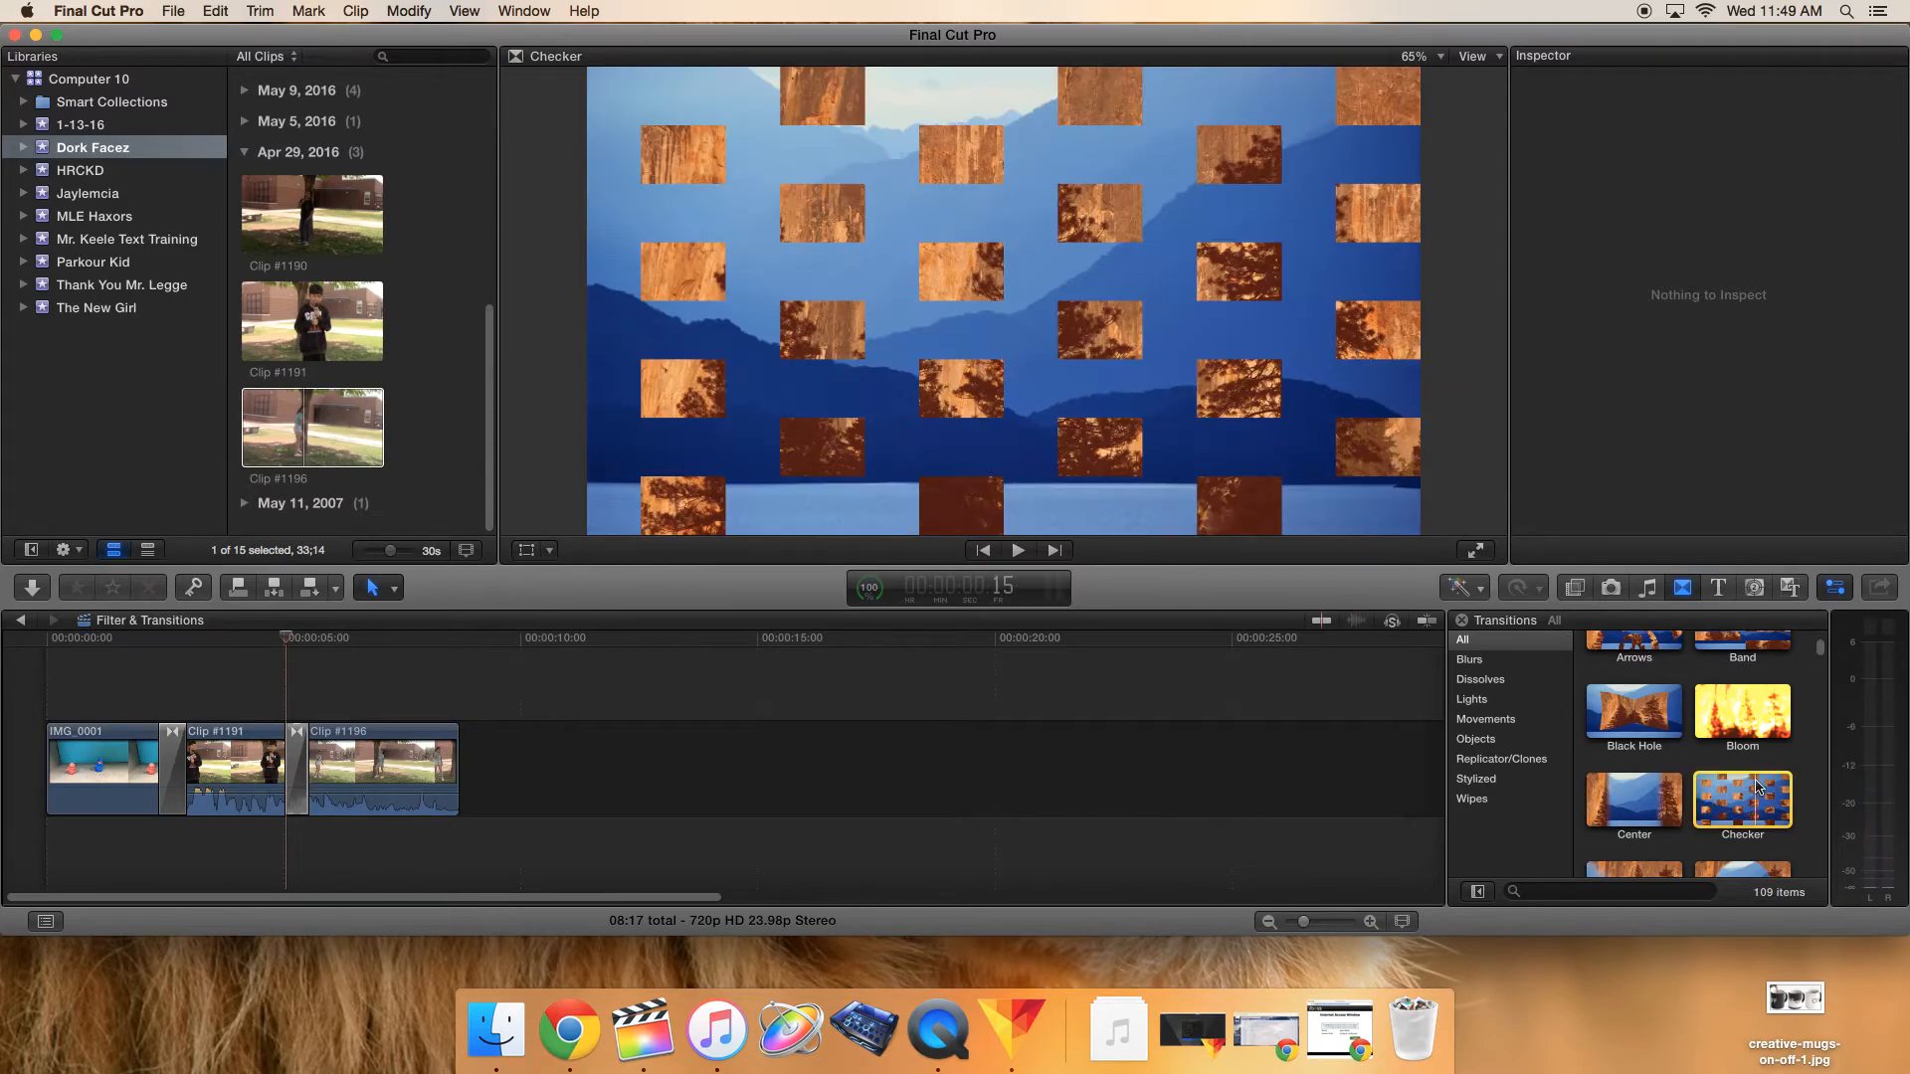
scroll(1756, 786, down, 2)
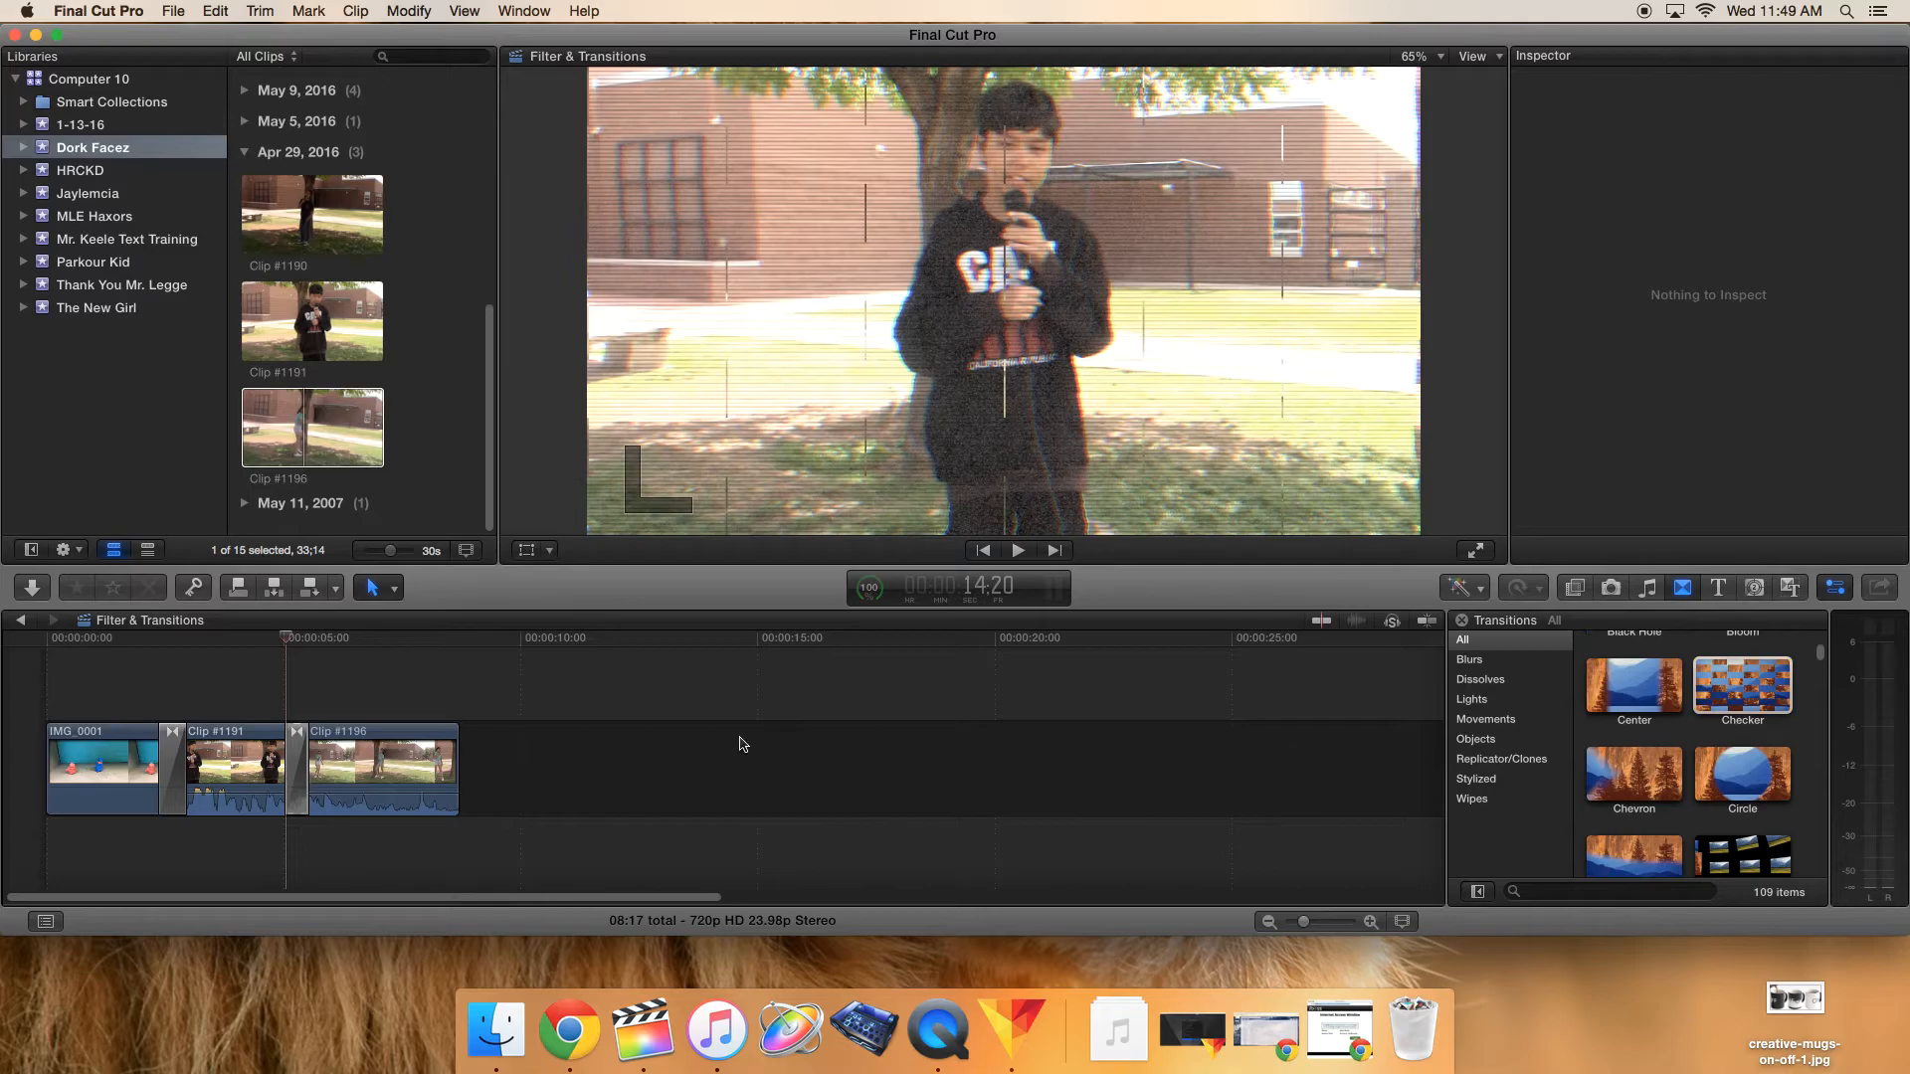
click(297, 768)
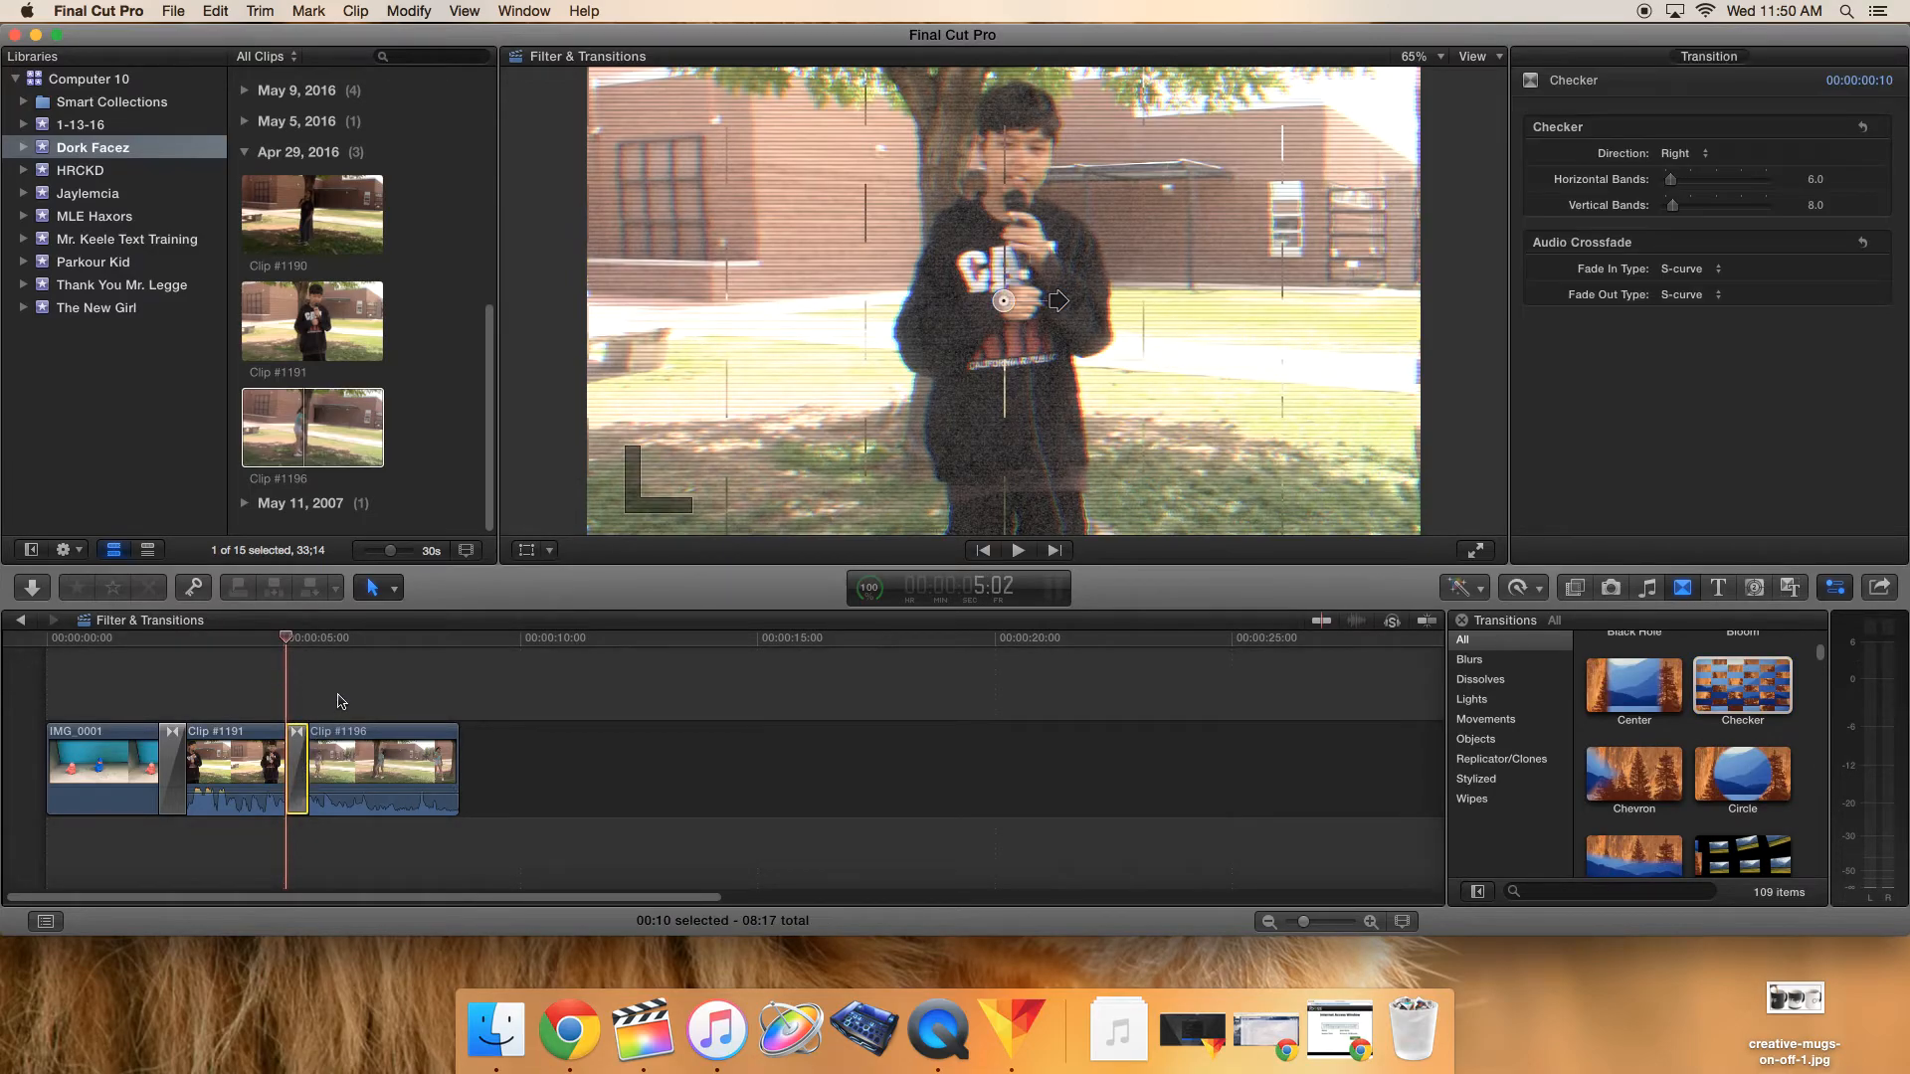
key(Delete)
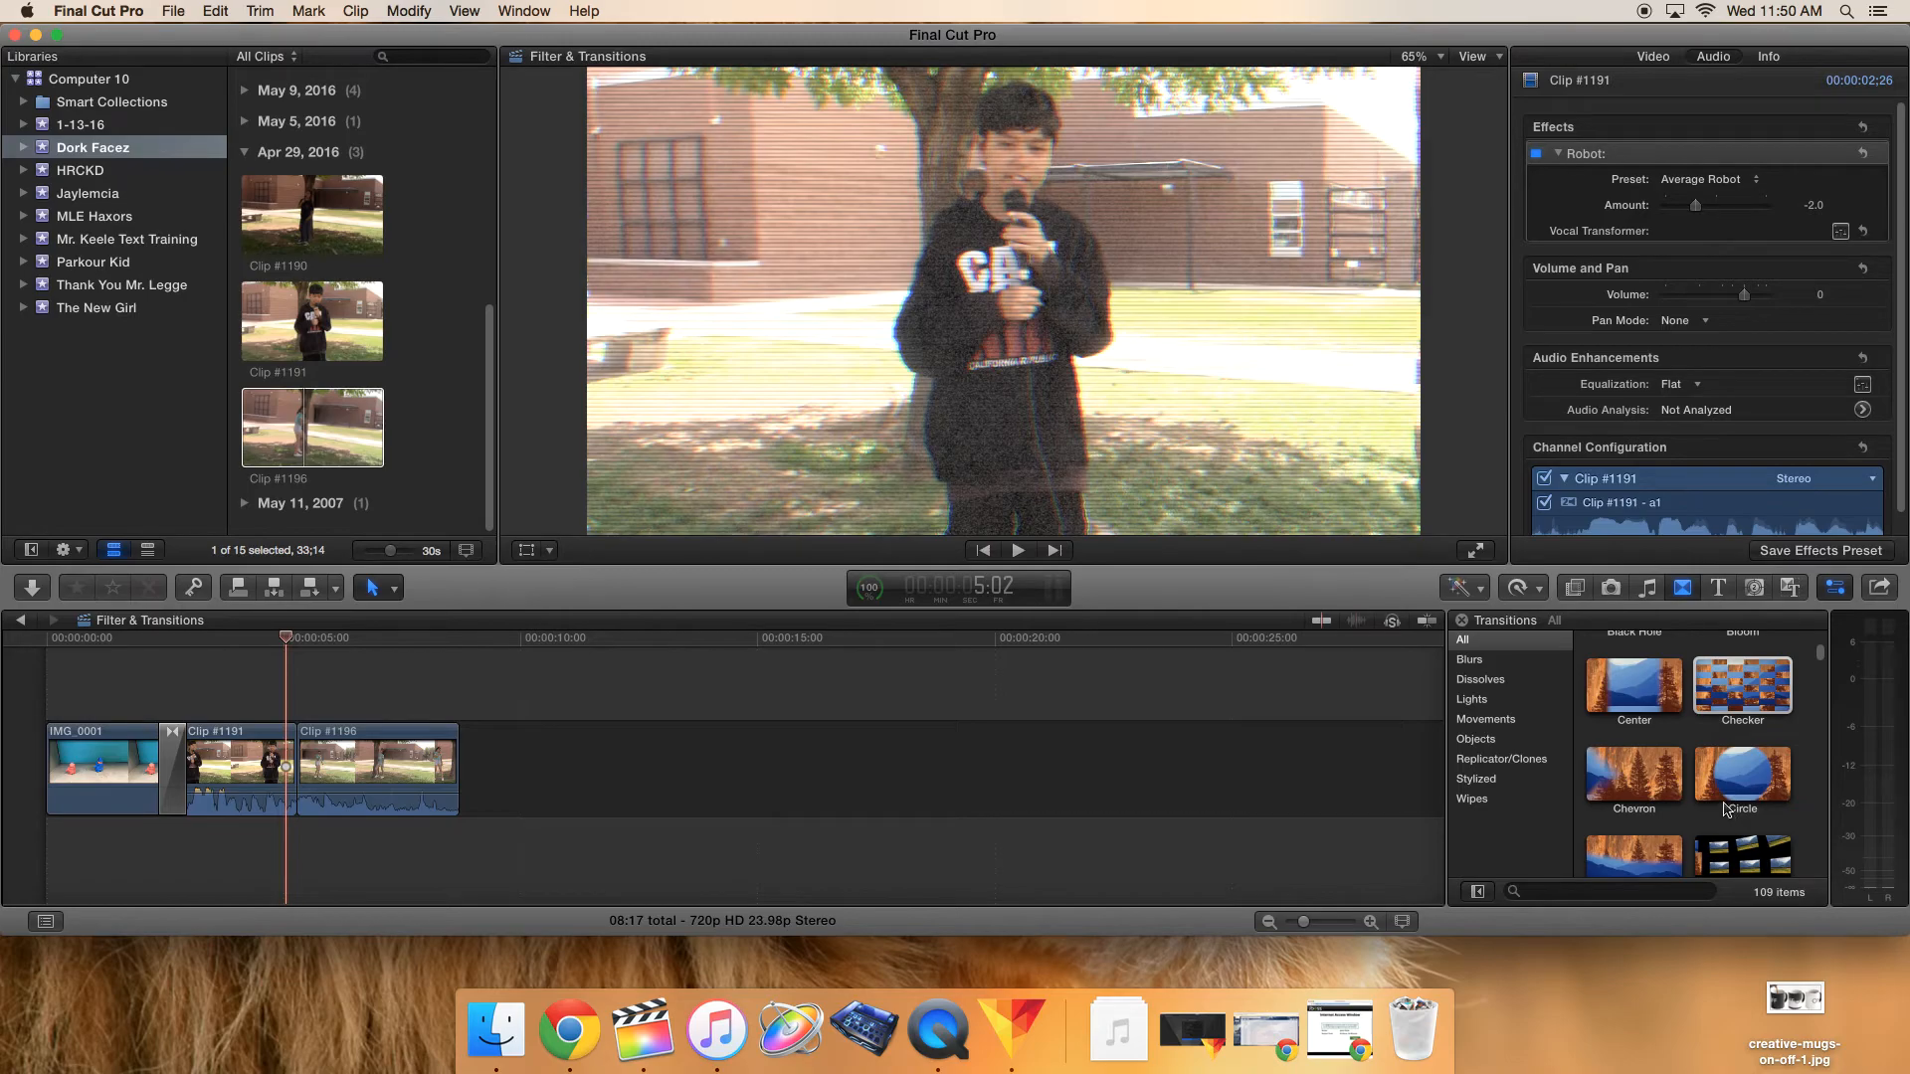
drag(1653, 783, 297, 766)
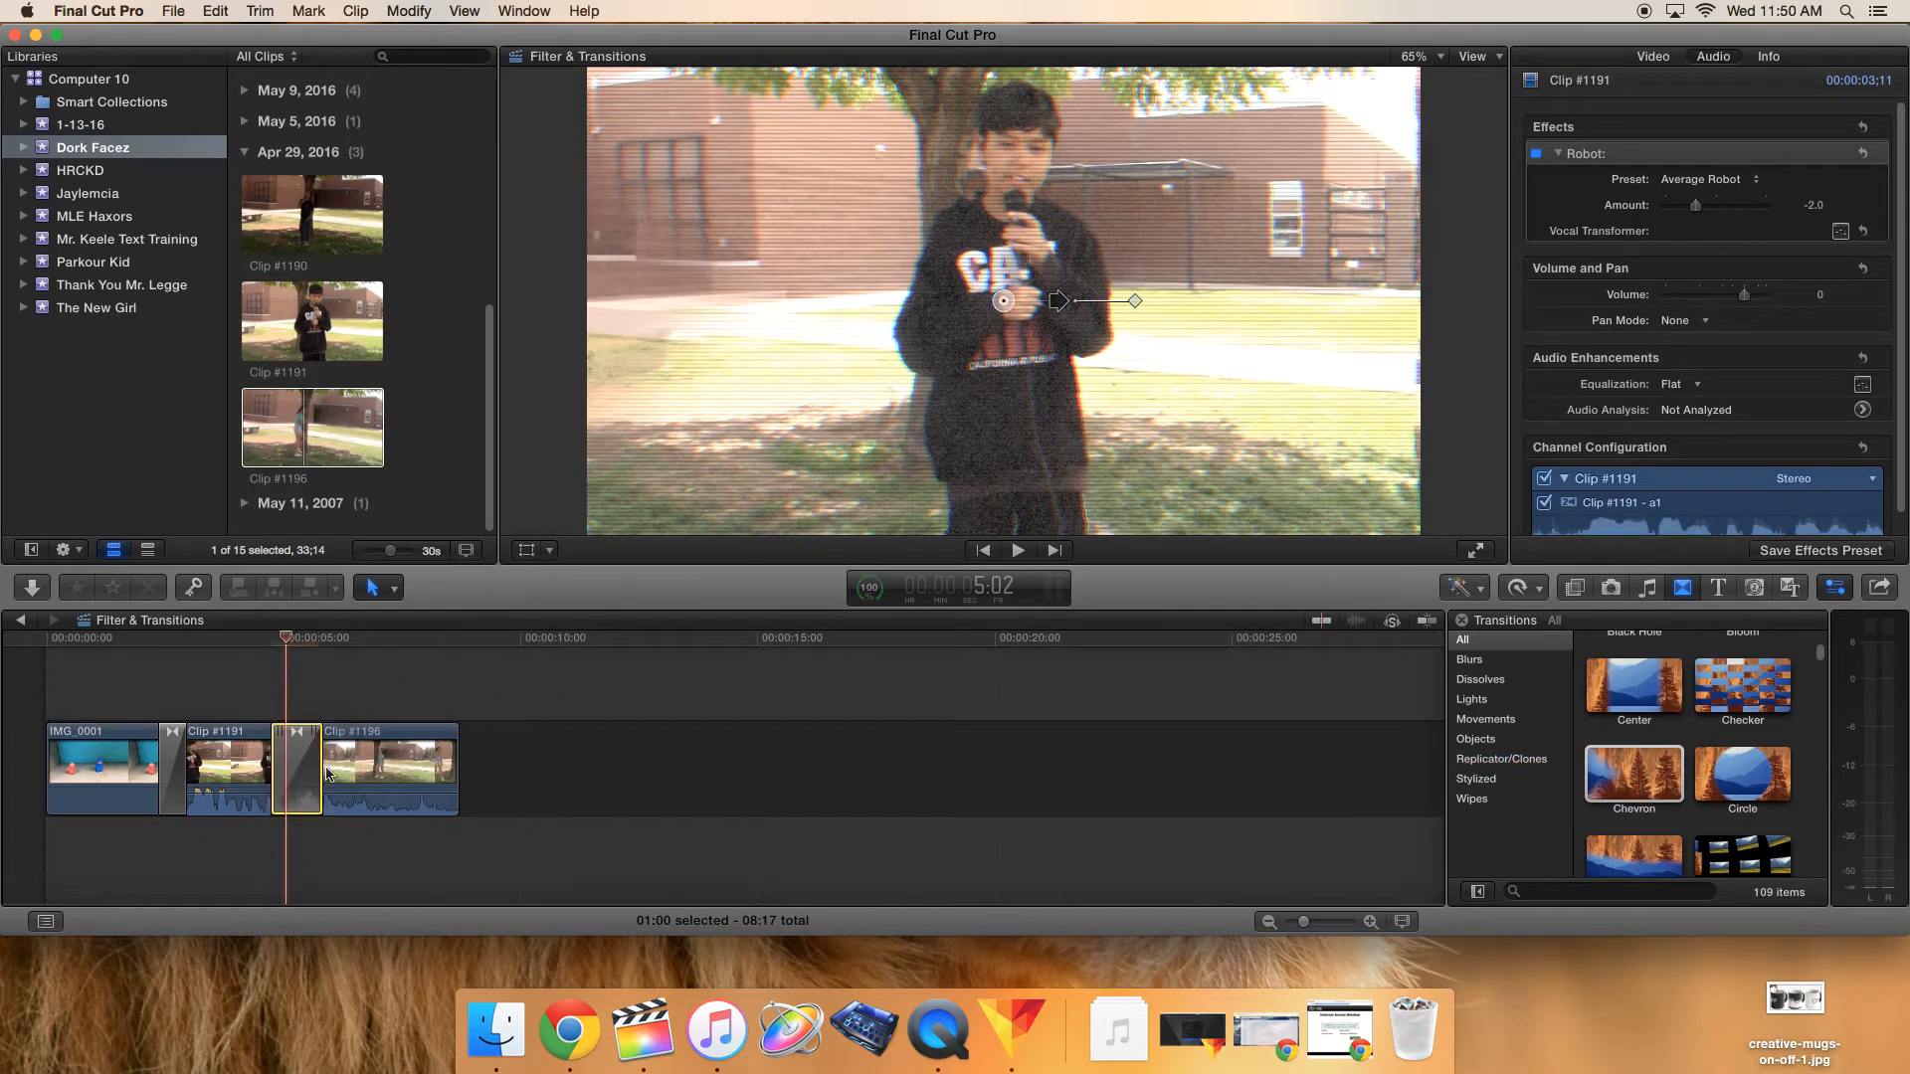
- Play back the Chevron transition from 4:04 and park the playhead at 6:20
drag(303, 663, 246, 654)
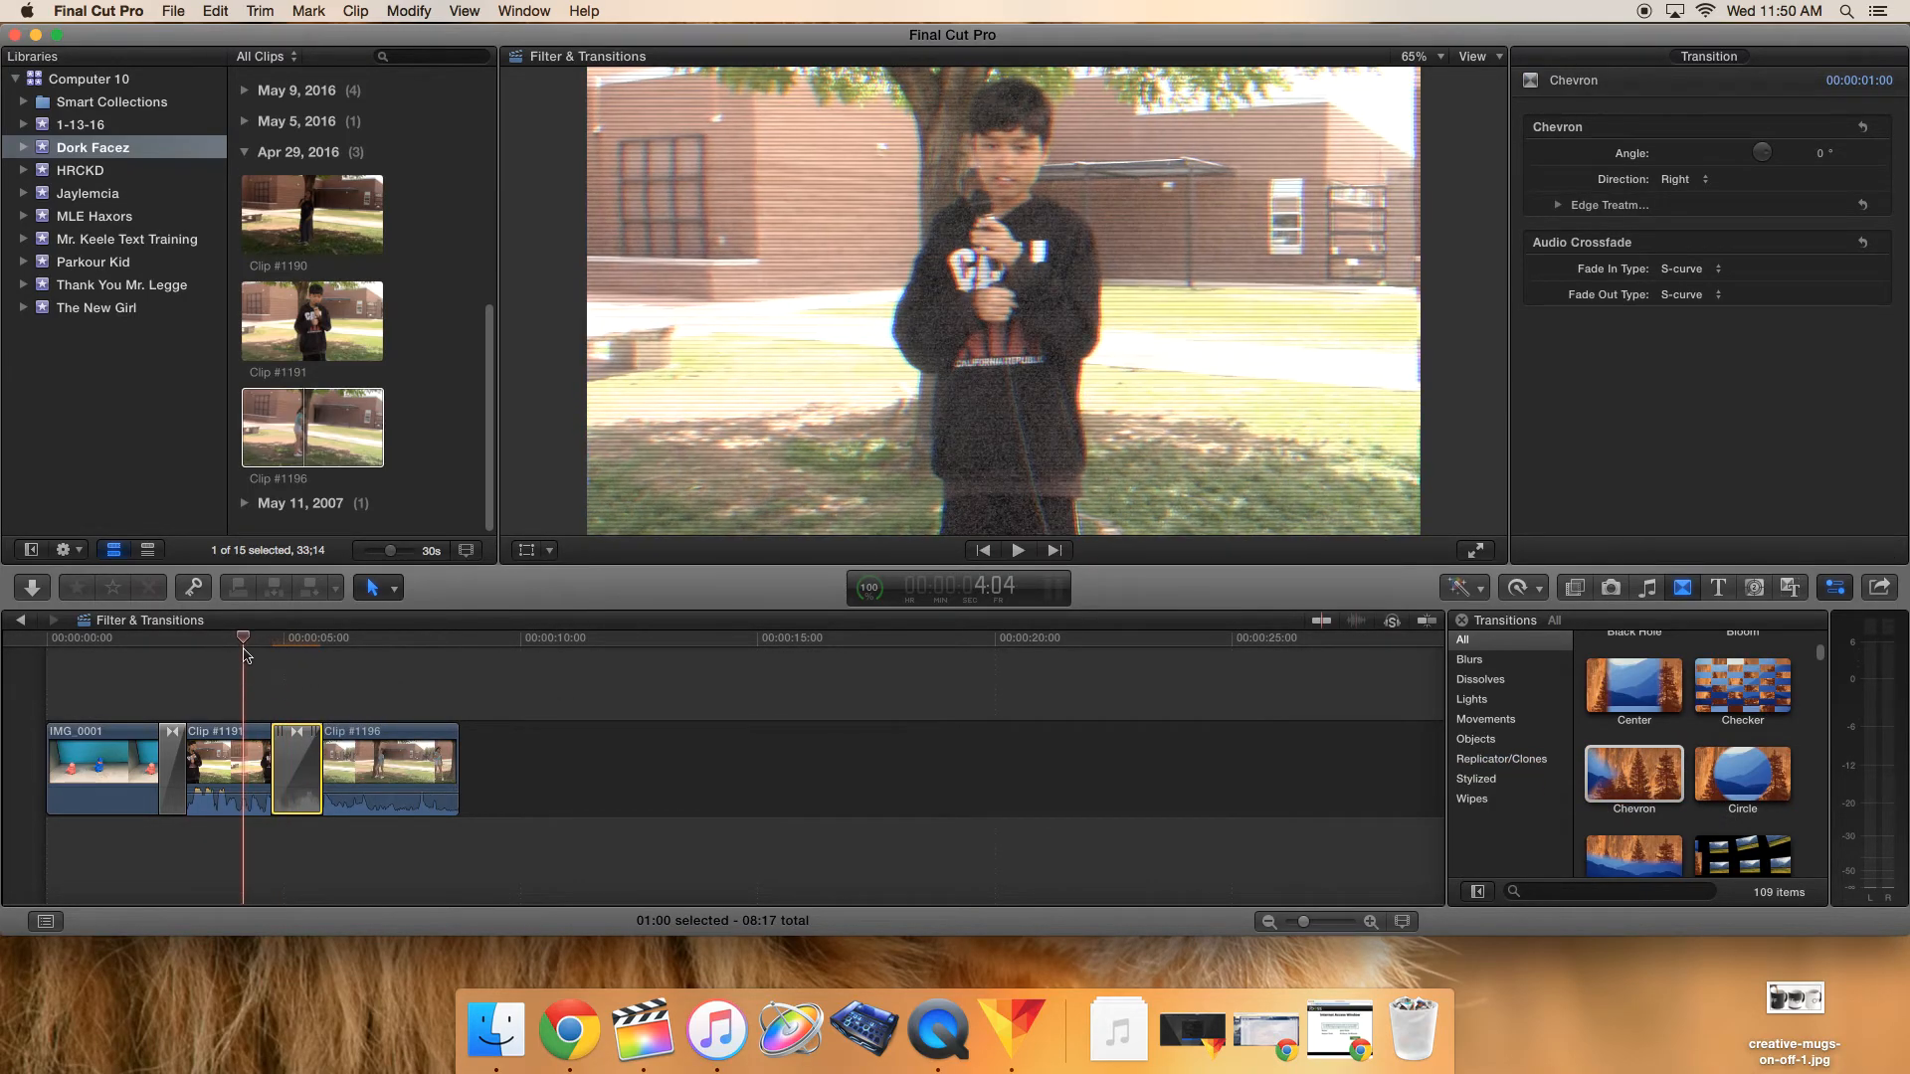
key(space)
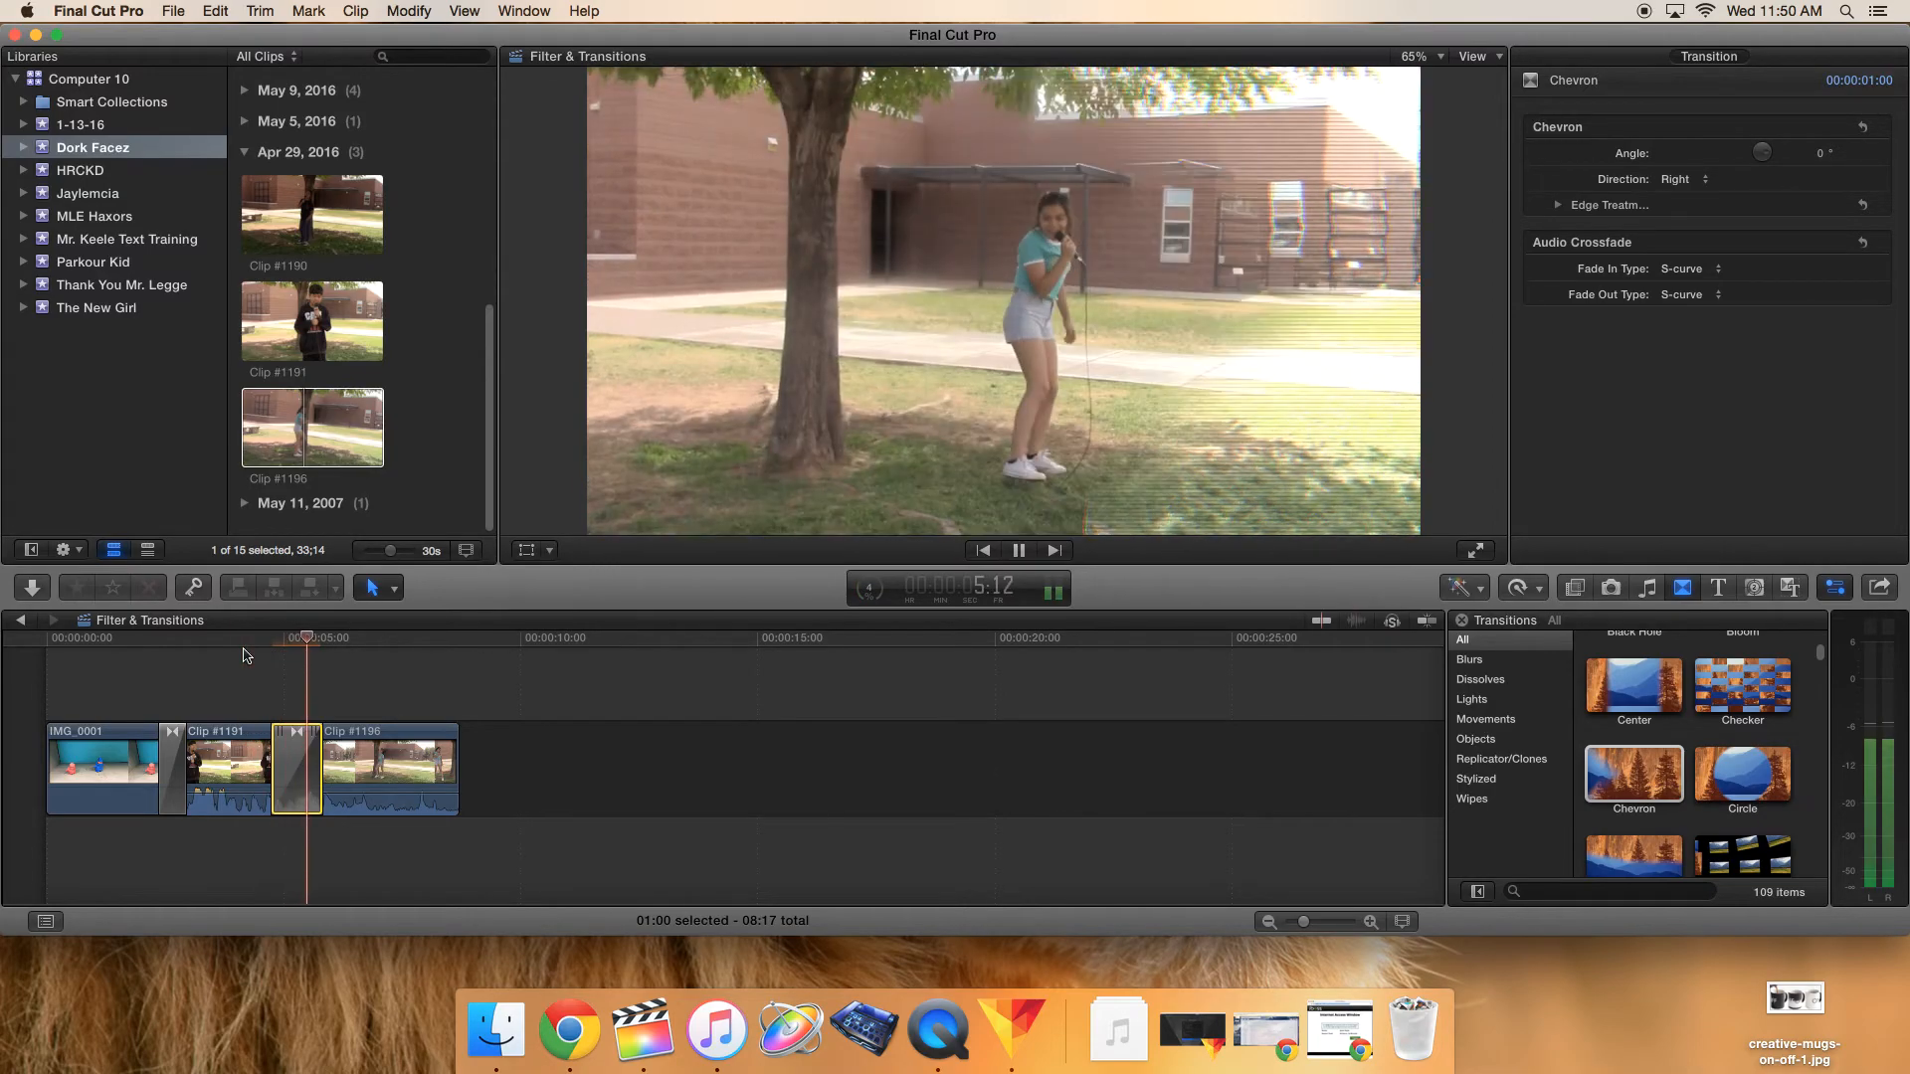
key(space)
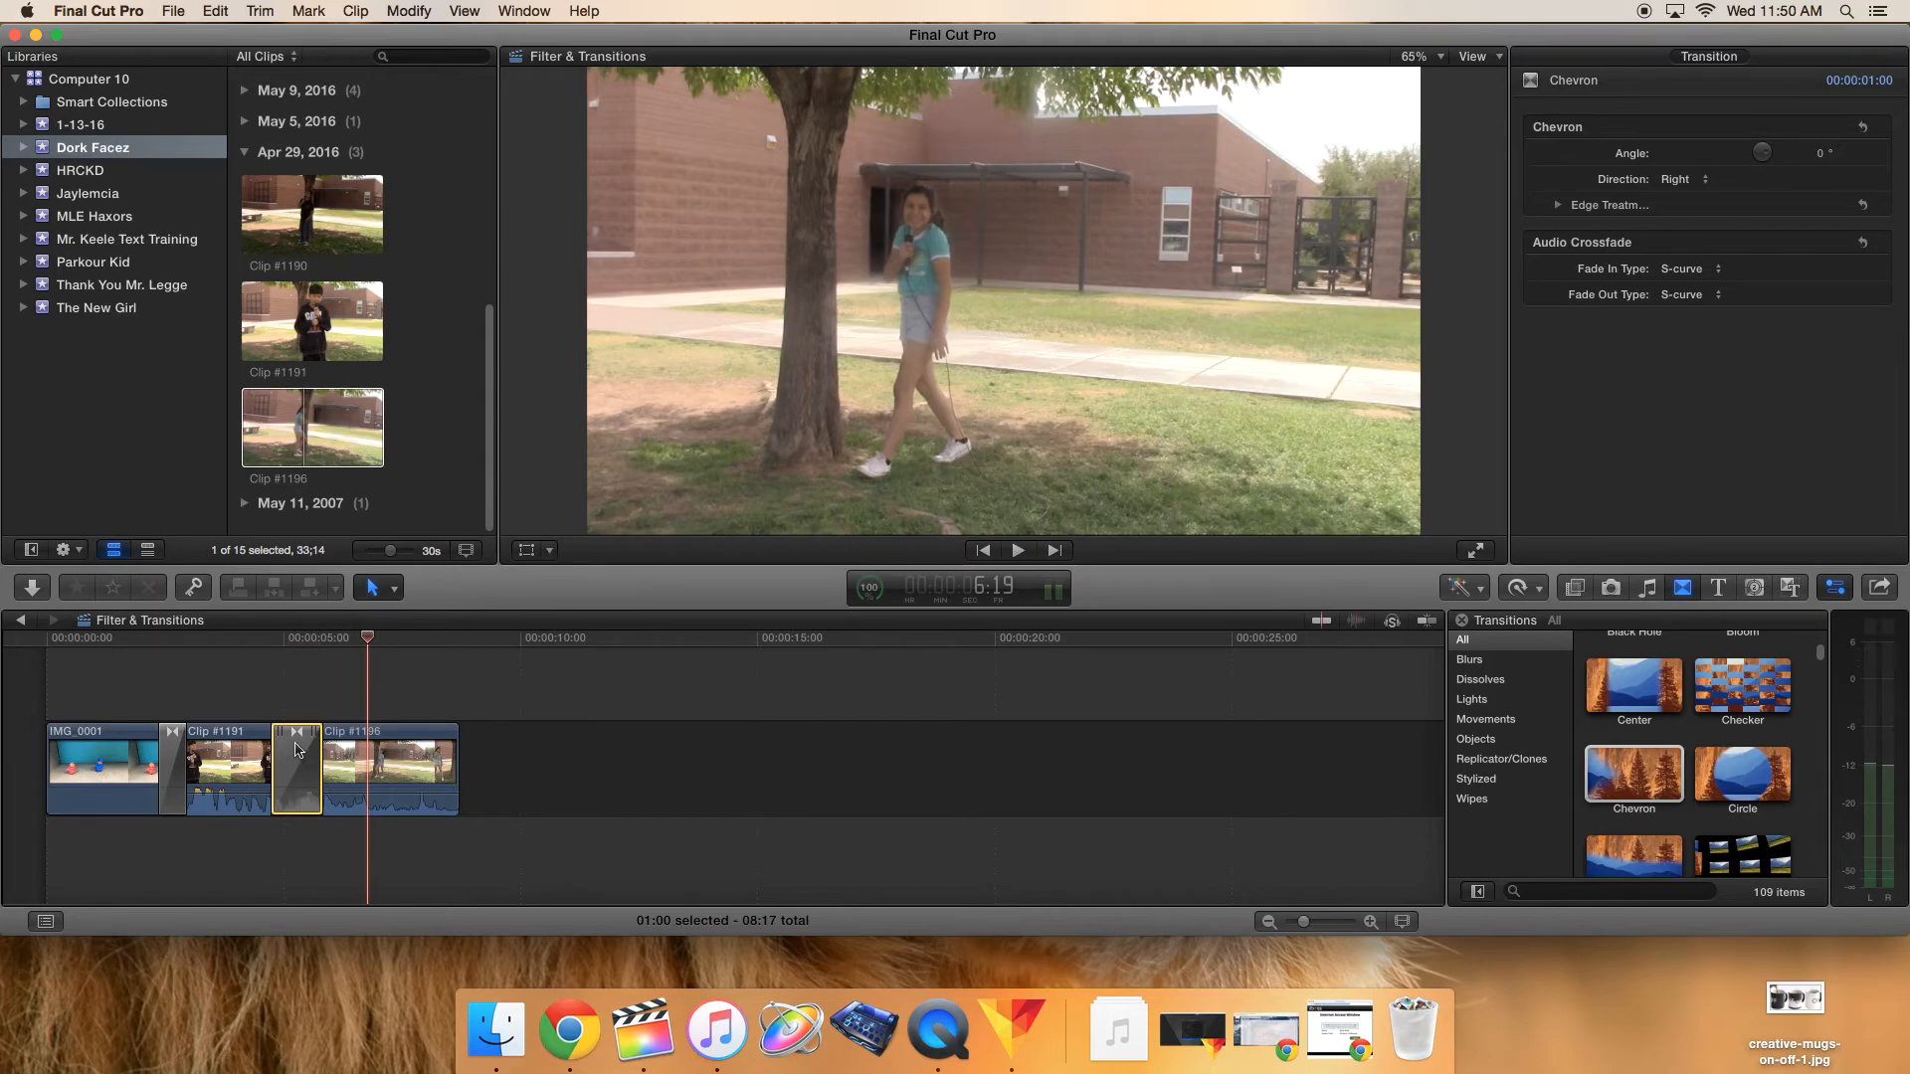
drag(369, 645, 374, 700)
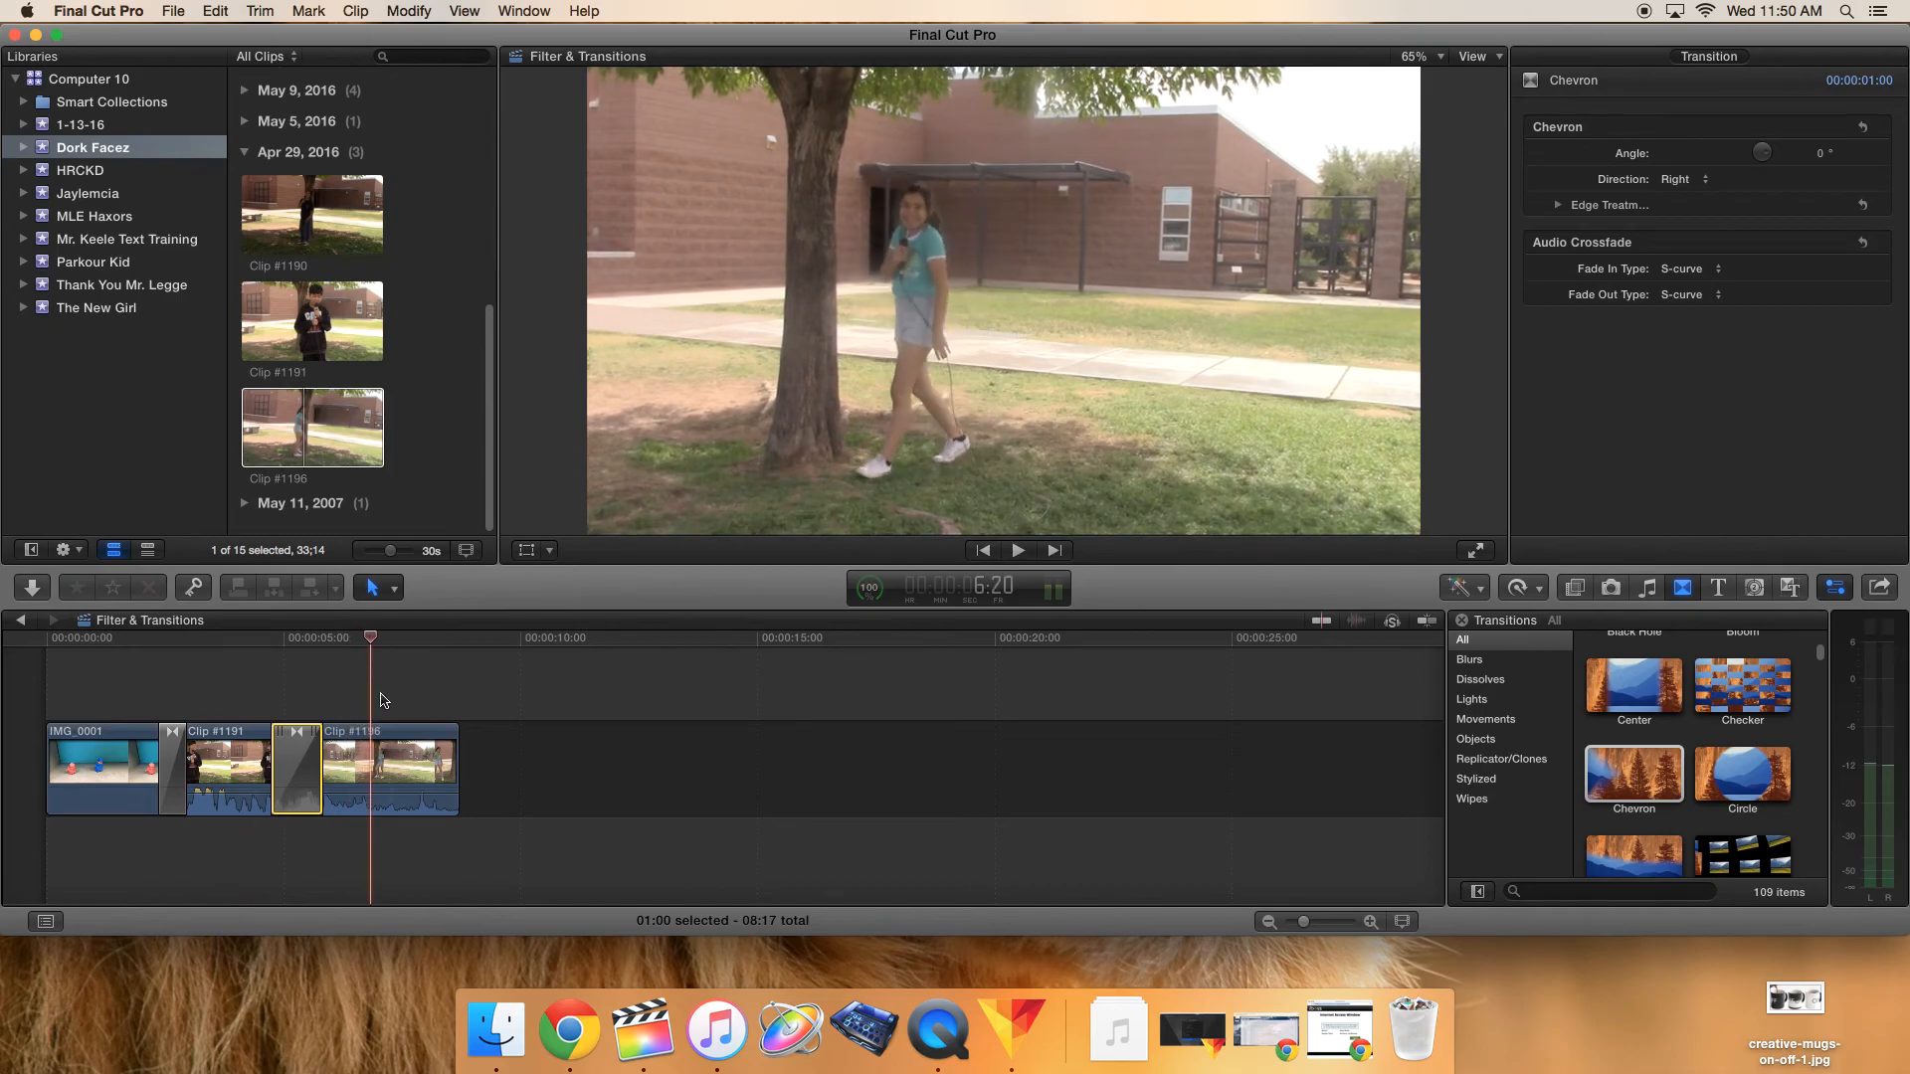
- Apply the Alien voice effect to Clip #1196 and play the clip back from 5:21 to 7:12
click(1580, 591)
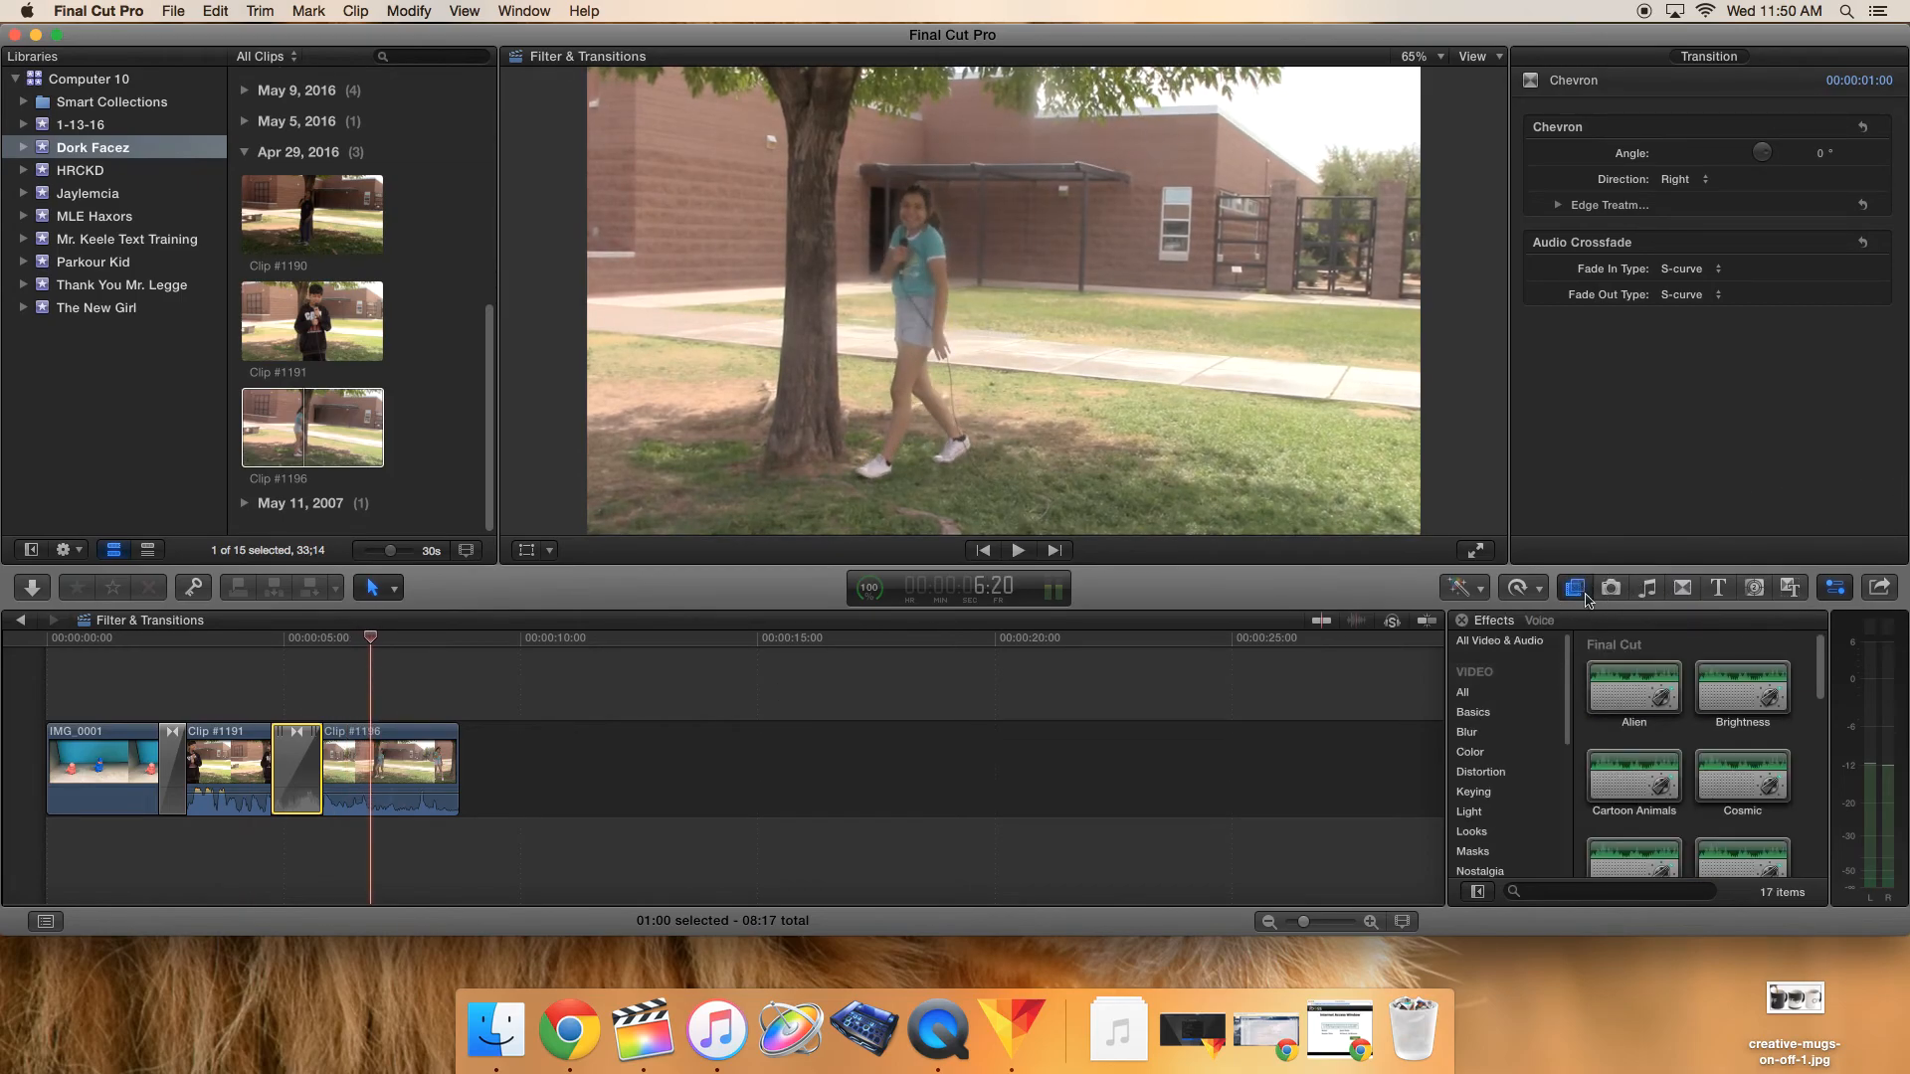
drag(1633, 688, 433, 774)
drag(372, 647, 320, 652)
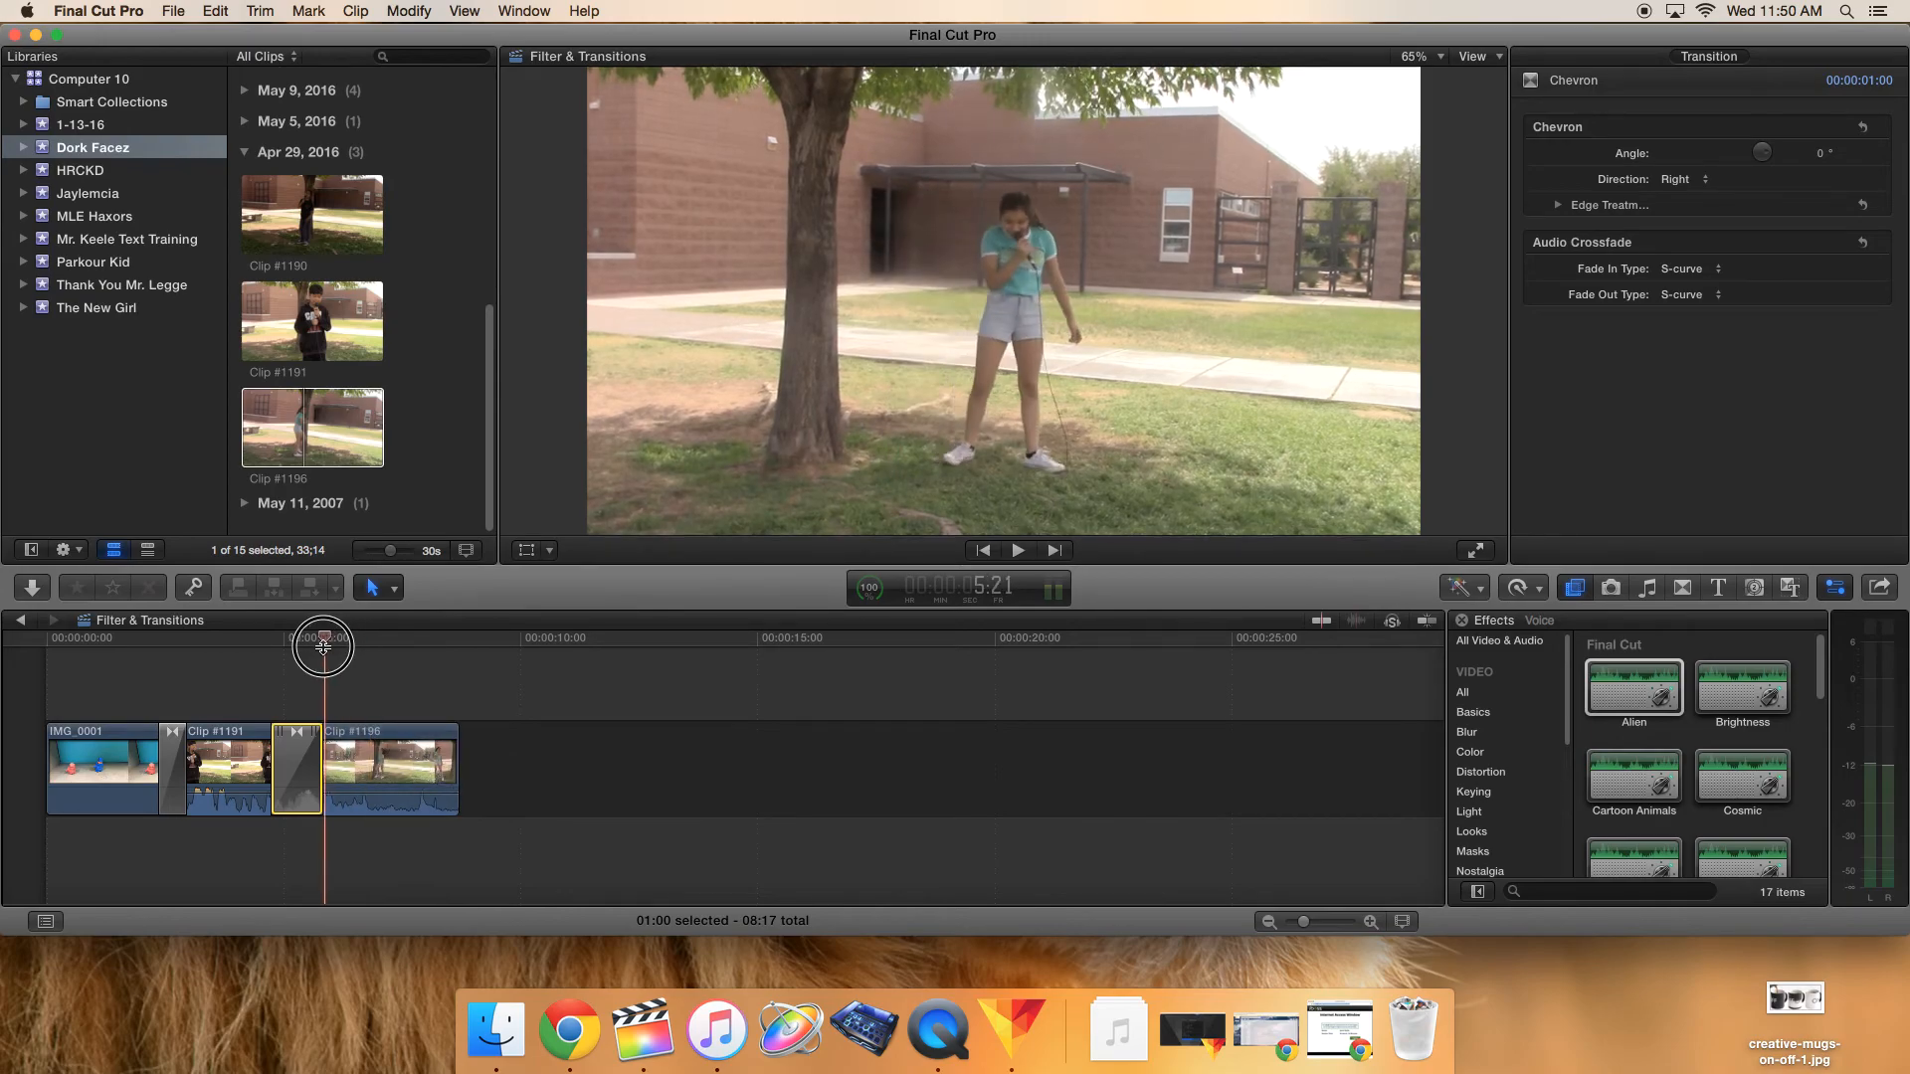
key(space)
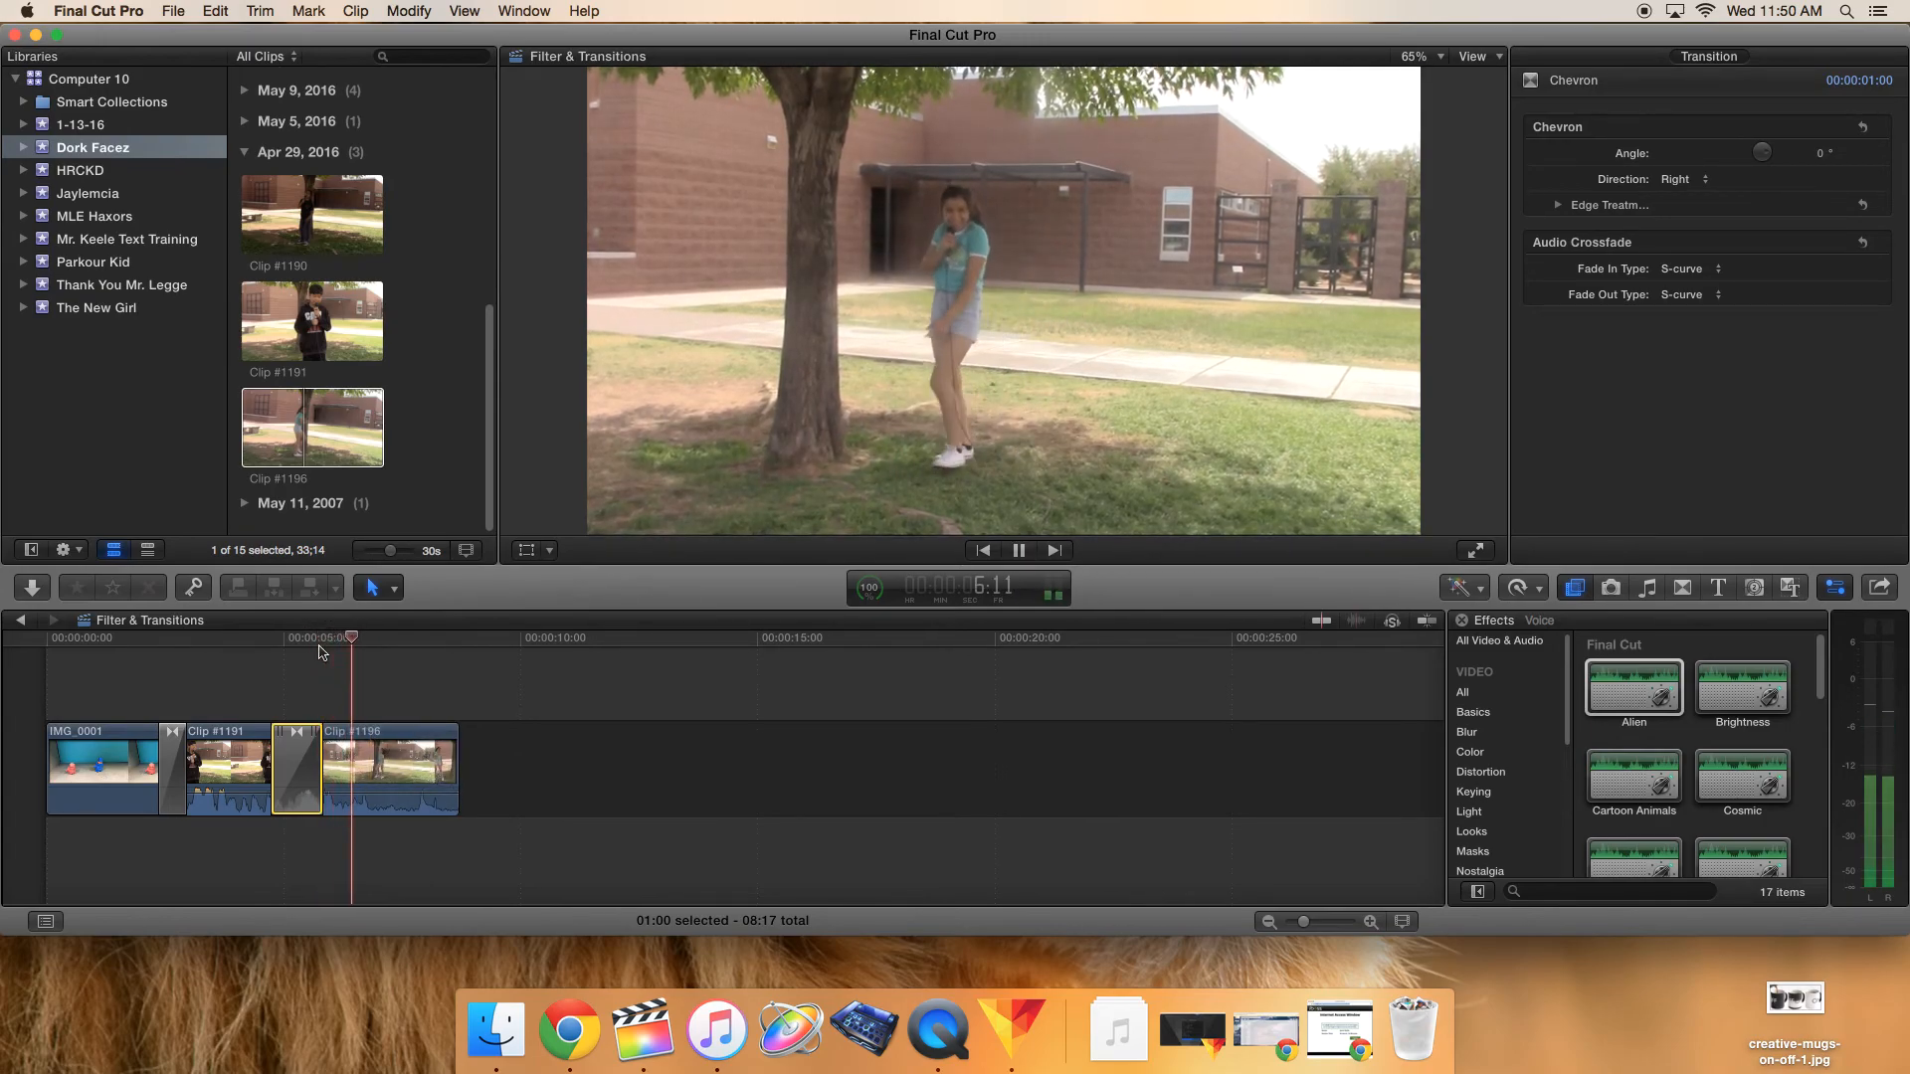
key(space)
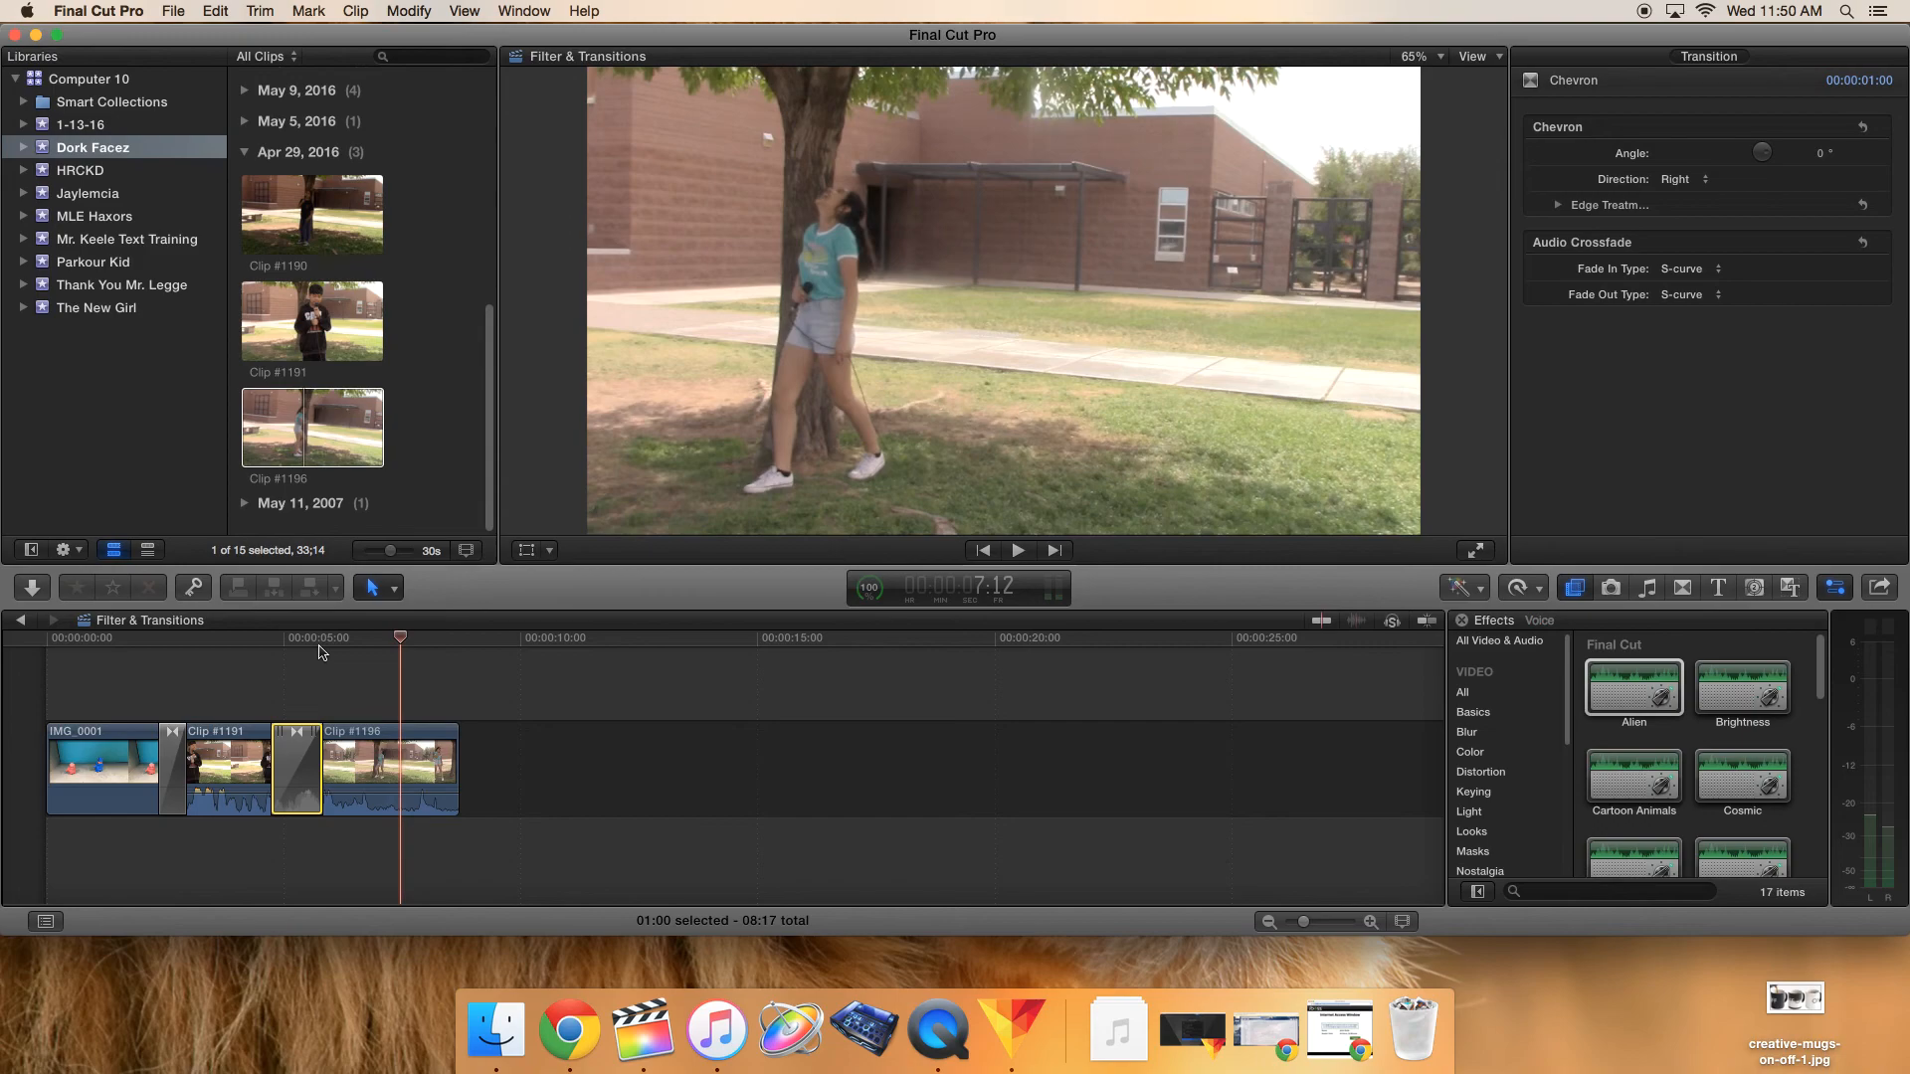